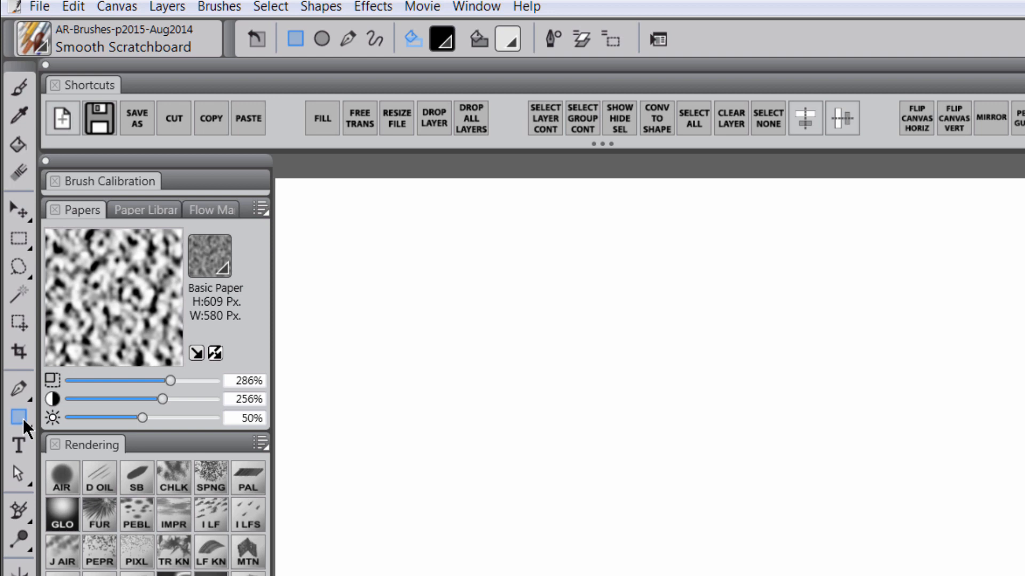
Draw a long, thin horizontal rectangle across the middle of the canvas with a dark grey fill and no stroke
{"action": "left_click", "coordinate": [413, 40]}
{"action": "left_click", "coordinate": [478, 39]}
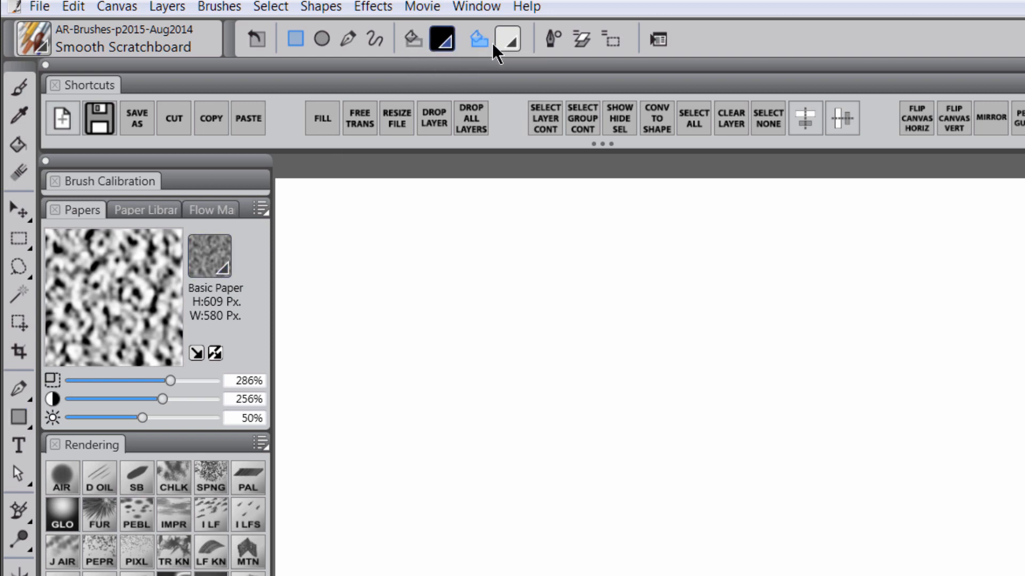
{"action": "left_click", "coordinate": [510, 39]}
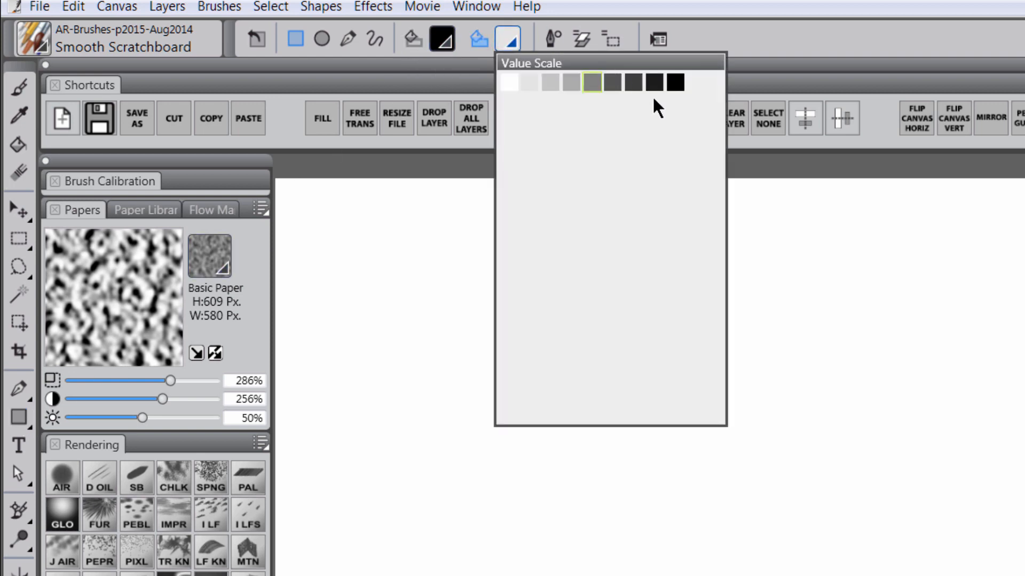
{"action": "left_click", "coordinate": [602, 84]}
{"action": "left_click_drag", "start_coordinate": [467, 430], "coordinate": [997, 480]}
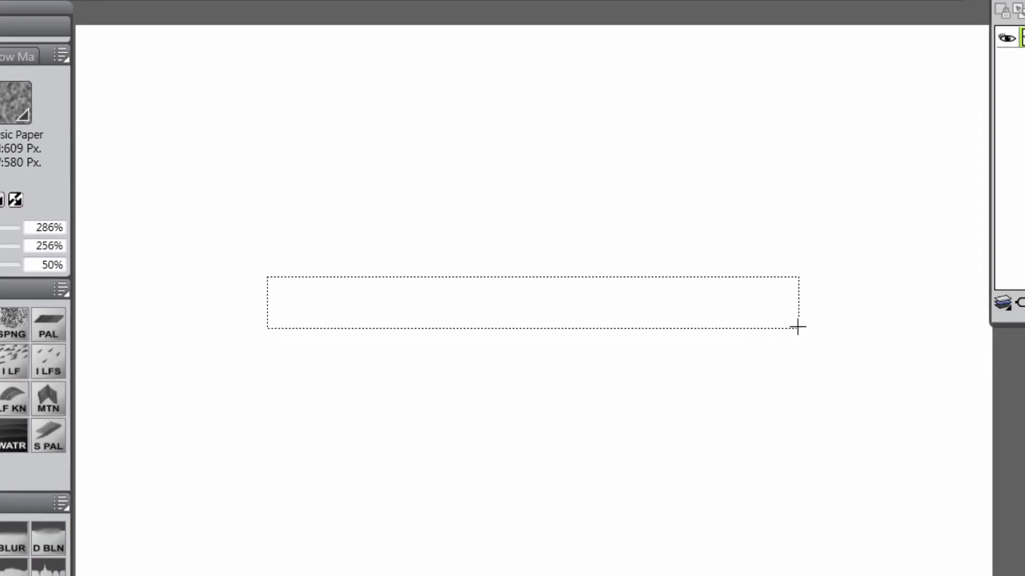
{"action": "left_click_drag", "start_coordinate": [798, 327], "coordinate": [801, 327]}
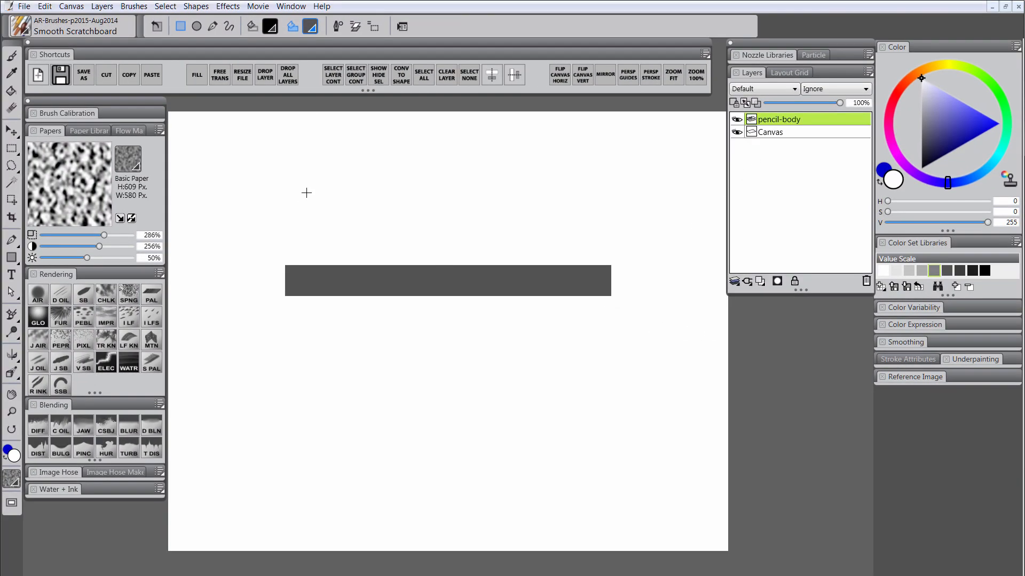
Add a small, darker grey rectangle over the long bar's left end and place duplicates of it at the bar's right end
{"action": "left_click", "coordinate": [309, 28]}
{"action": "left_click_drag", "start_coordinate": [269, 285], "coordinate": [274, 293]}
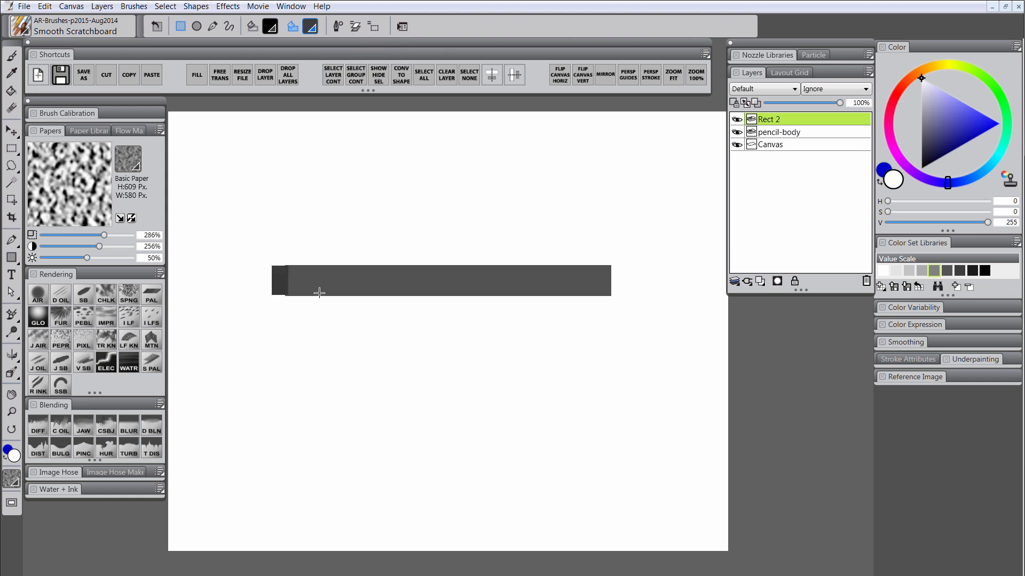
{"action": "left_click", "coordinate": [12, 130]}
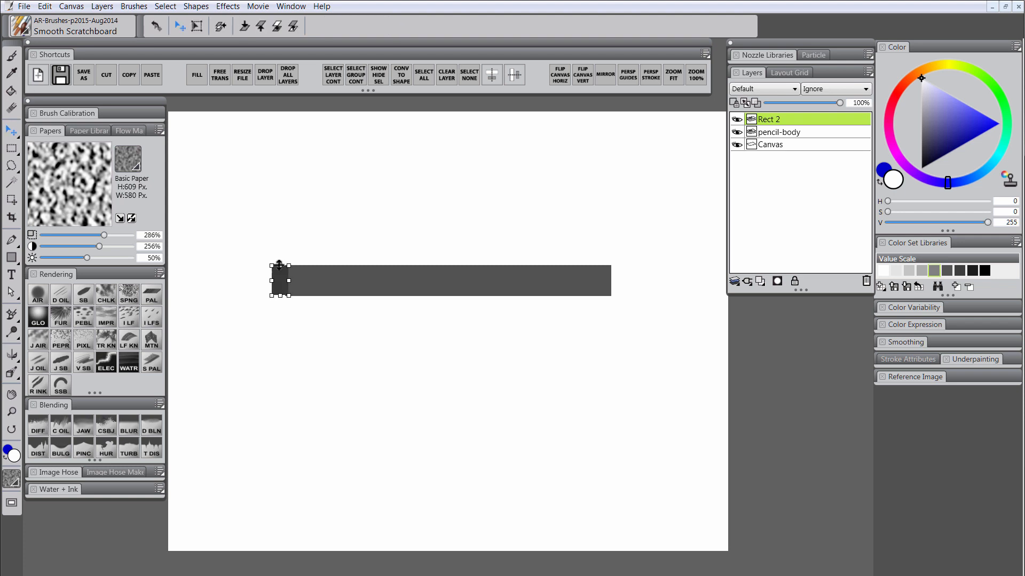
{"action": "left_click", "coordinate": [320, 250]}
{"action": "left_click", "coordinate": [770, 123]}
{"action": "left_click", "coordinate": [310, 308]}
{"action": "mouse_move", "coordinate": [279, 281]}
{"action": "left_mouse_down", "text": "alt"}
{"action": "mouse_move", "coordinate": [701, 289]}
{"action": "mouse_move", "coordinate": [687, 281]}
{"action": "left_mouse_up", "text": "alt"}
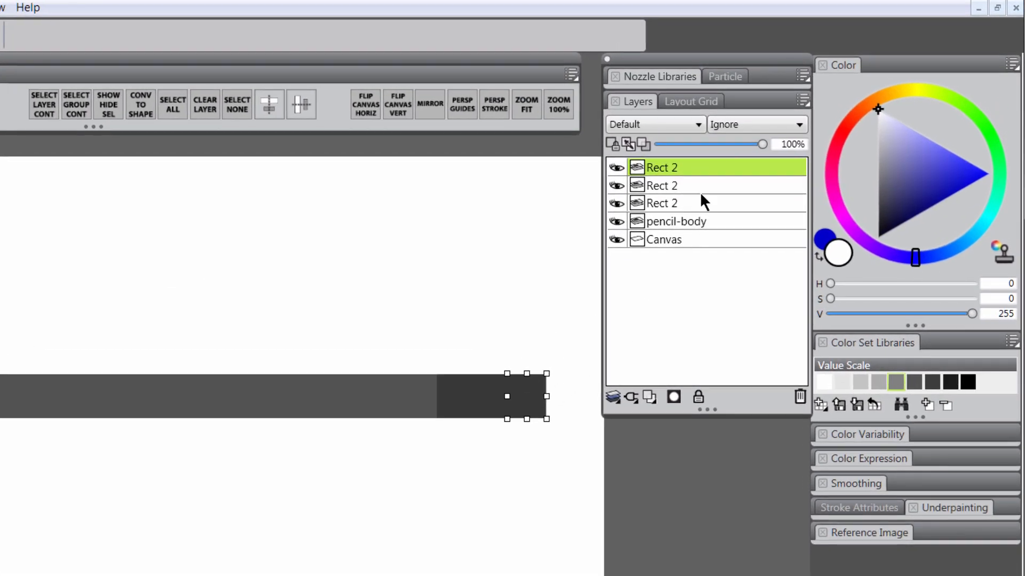
Change the fill colour of the rectangle at the far right end of the pencil to light grey
{"action": "double_click", "coordinate": [688, 169]}
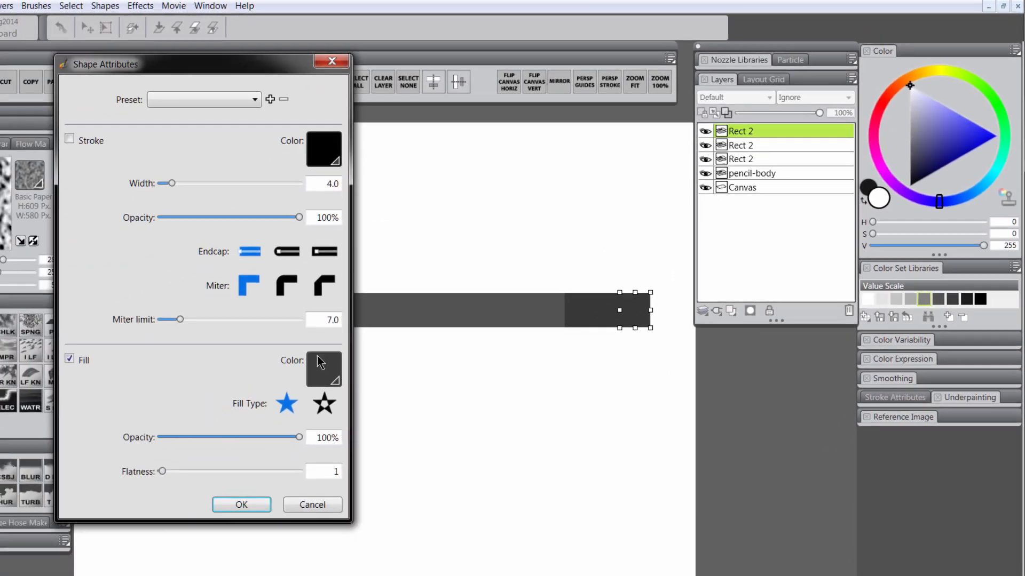
{"action": "left_click", "coordinate": [320, 362]}
{"action": "left_click", "coordinate": [373, 393]}
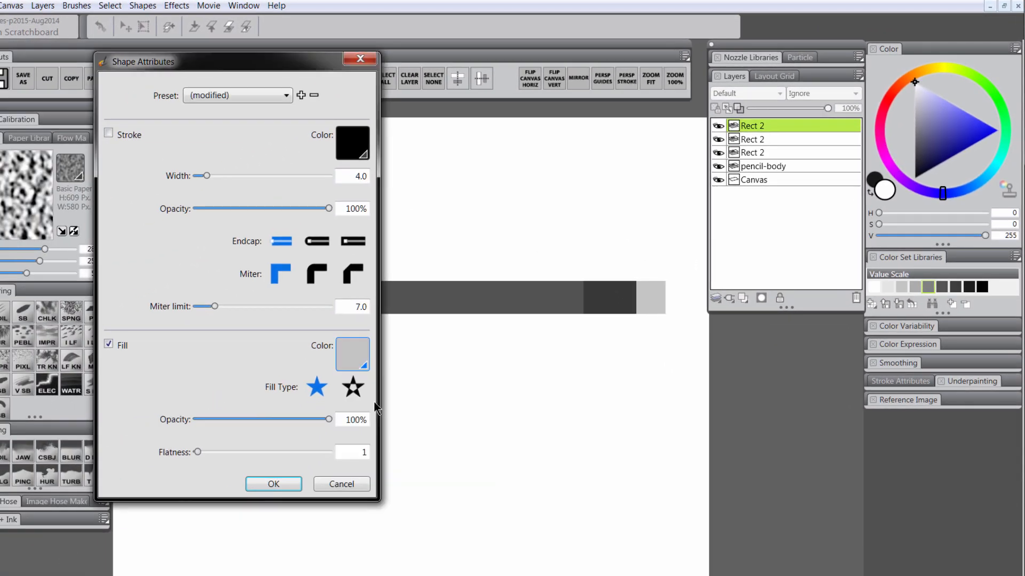
{"action": "left_click", "coordinate": [278, 484]}
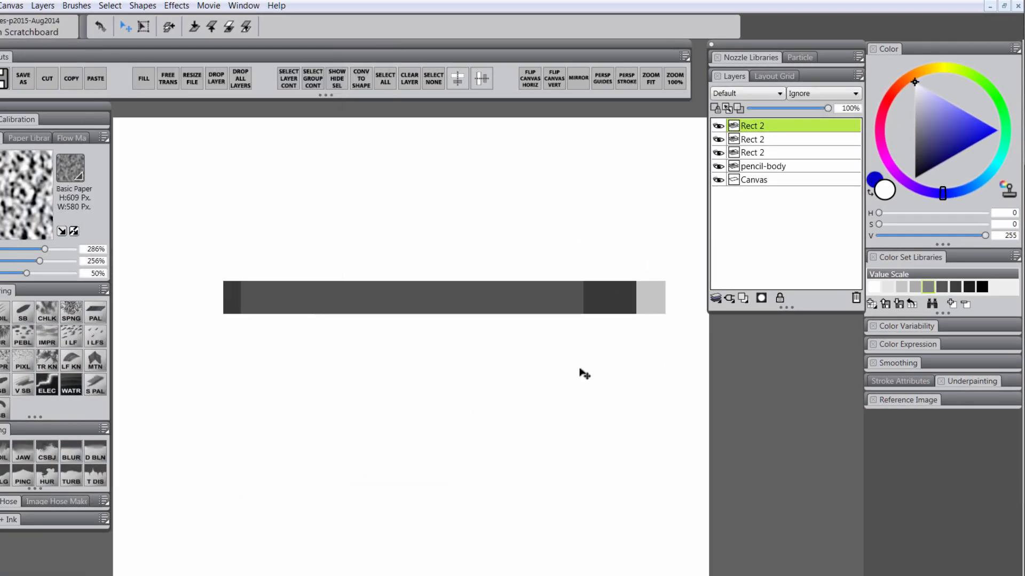
Give the small rectangle at the pencil's left end a light grey fill
{"action": "double_click", "coordinate": [772, 155]}
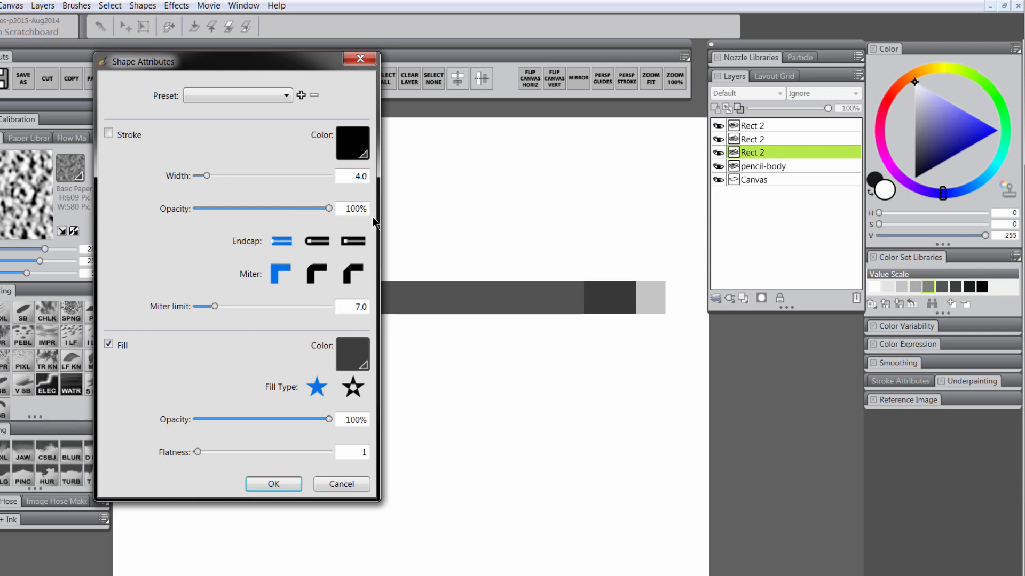
{"action": "left_click", "coordinate": [352, 354]}
{"action": "left_click", "coordinate": [372, 392]}
{"action": "left_click", "coordinate": [283, 486]}
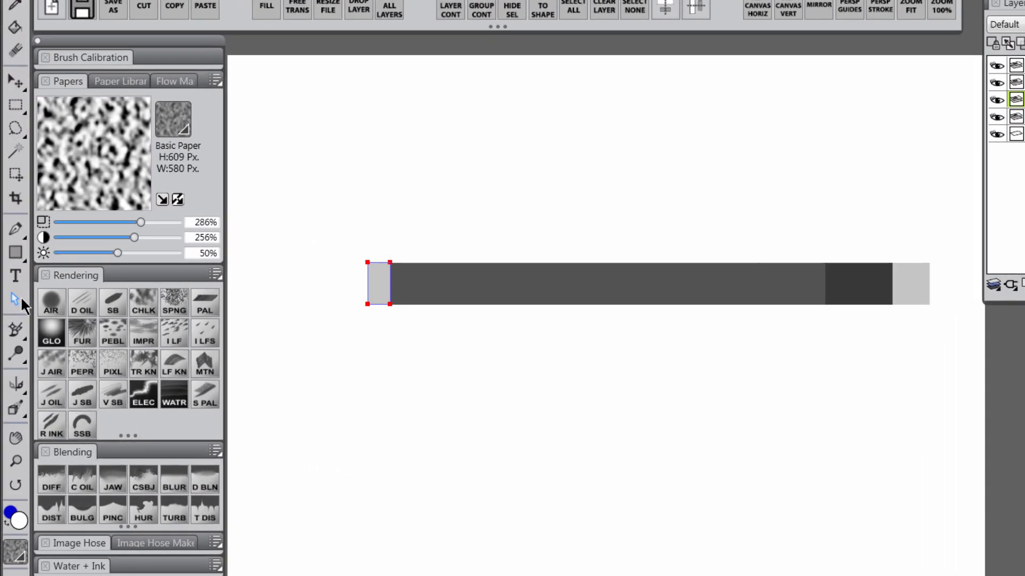
Add a point midway on the left edge of the light grey end rectangle and move it outward to form the pencil tip
{"action": "left_click", "coordinate": [21, 301]}
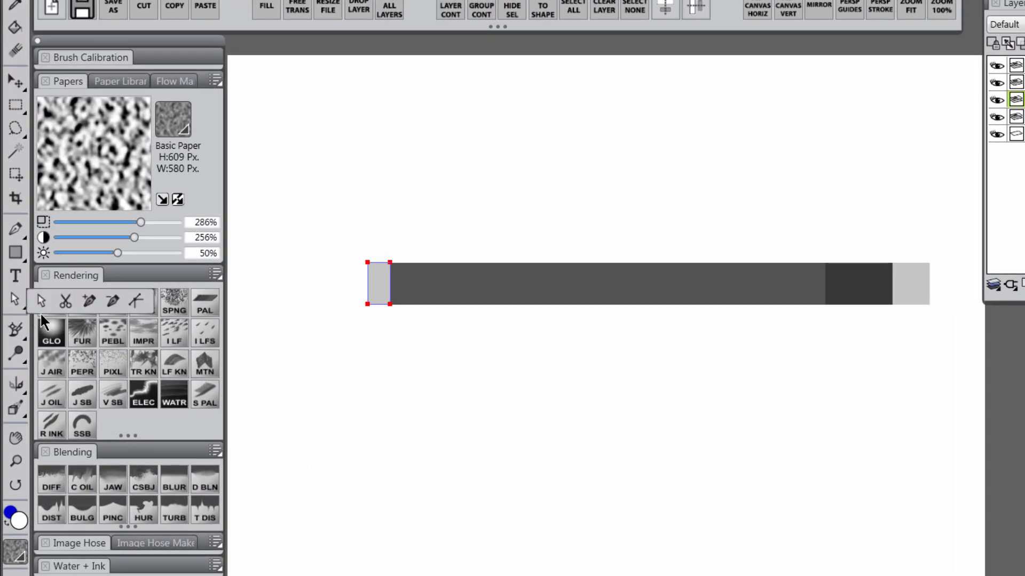
{"action": "left_click", "coordinate": [89, 301]}
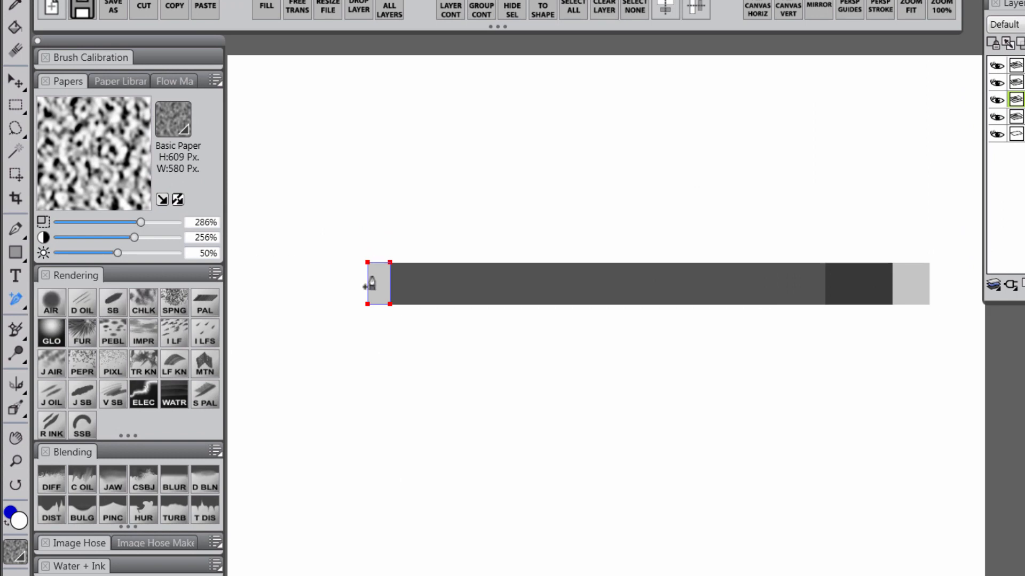
{"action": "left_click", "coordinate": [367, 280]}
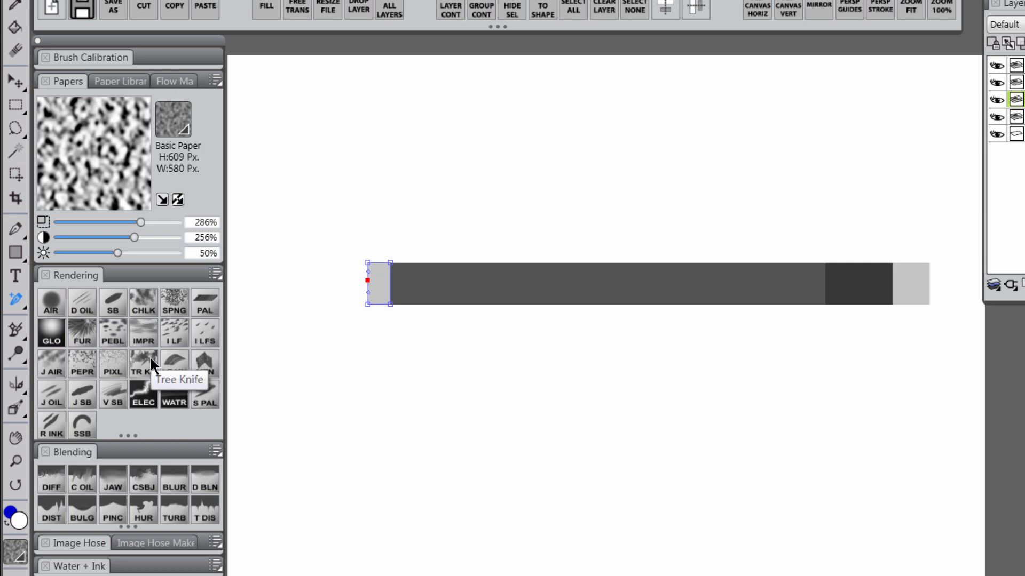
{"action": "key", "text": "shift+Left"}
{"action": "key", "text": "shift+Left"}
{"action": "key", "text": "shift+Left"}
{"action": "key", "text": "shift+Left"}
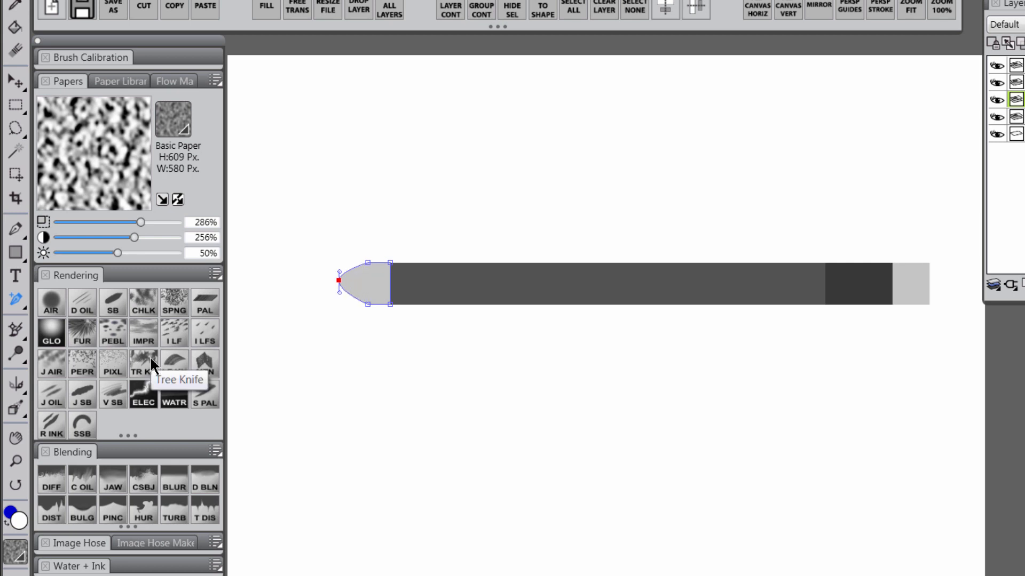
{"action": "key", "text": "shift+Left"}
{"action": "key", "text": "shift+Left"}
{"action": "key", "text": "shift+Left"}
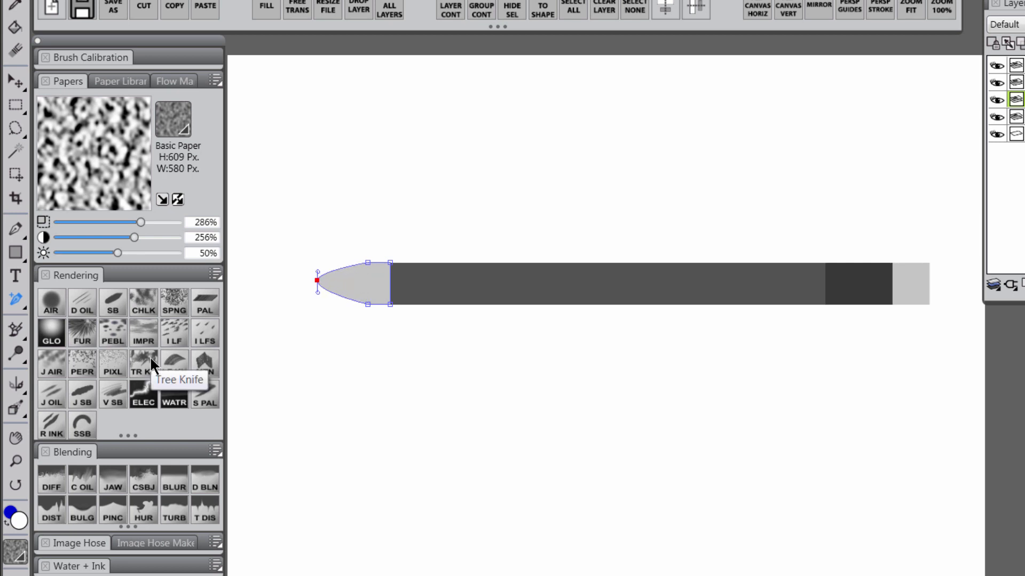
Convert the tip's smooth point to a corner and remove the two neighbouring outline points, leaving a straight-sided triangle
{"action": "left_click", "coordinate": [22, 302]}
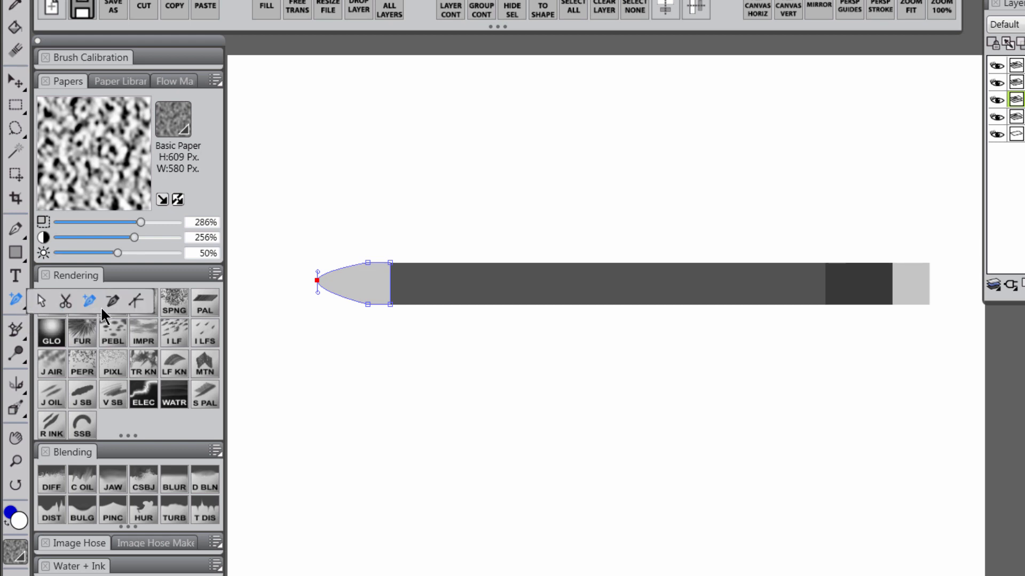
{"action": "left_click", "coordinate": [136, 300]}
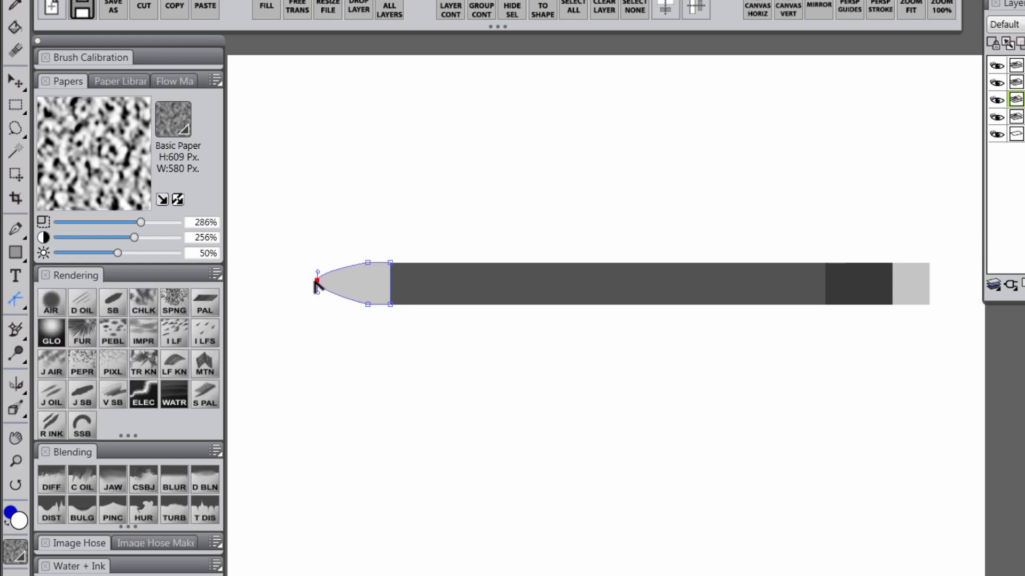
{"action": "left_click", "coordinate": [317, 281]}
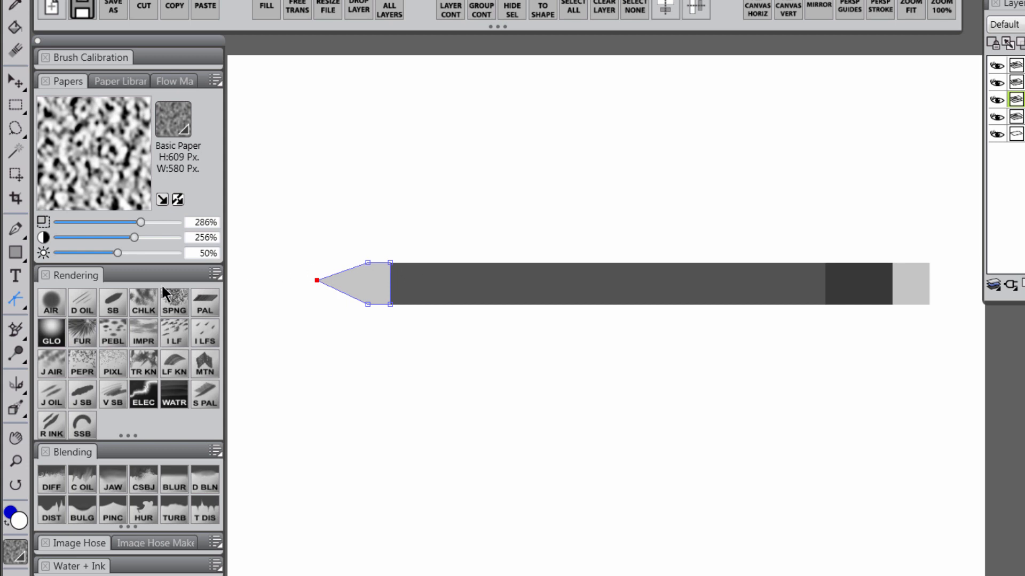
{"action": "left_click", "coordinate": [16, 302]}
{"action": "left_click", "coordinate": [114, 302]}
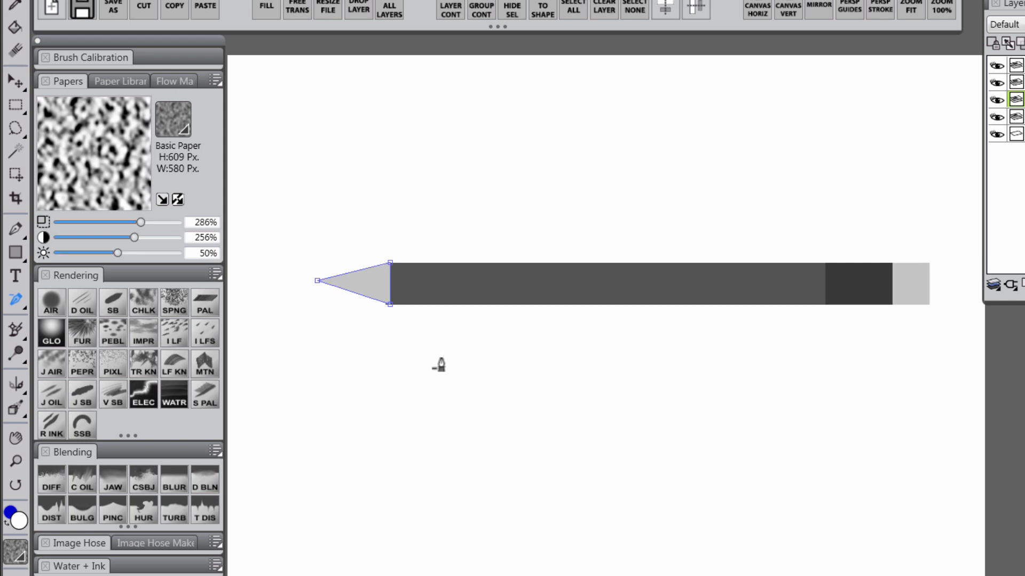
Nudge the triangle's tip point slightly downward toward the pencil's horizontal centre
{"action": "left_click", "coordinate": [16, 299]}
{"action": "left_click", "coordinate": [43, 308]}
{"action": "key", "text": "Down"}
{"action": "key", "text": "Down"}
{"action": "key", "text": "Down"}
{"action": "key", "text": "Down"}
{"action": "key", "text": "Down"}
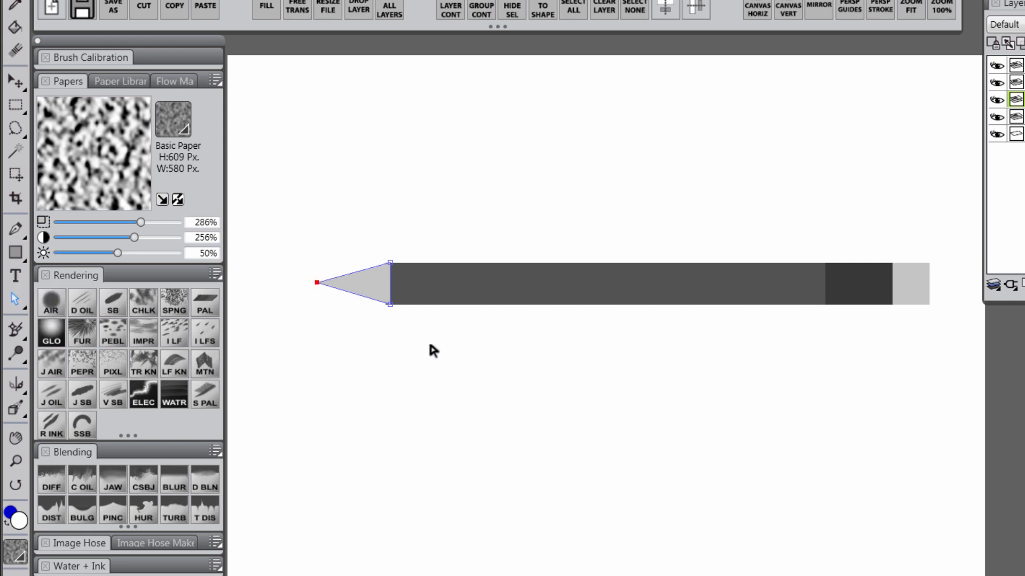
{"action": "key", "text": "Down"}
{"action": "key", "text": "Down"}
{"action": "key", "text": "Down"}
Move the triangular tip's layer below pencil-body and rename it "wood"
{"action": "left_click_drag", "start_coordinate": [1020, 100], "coordinate": [1020, 121]}
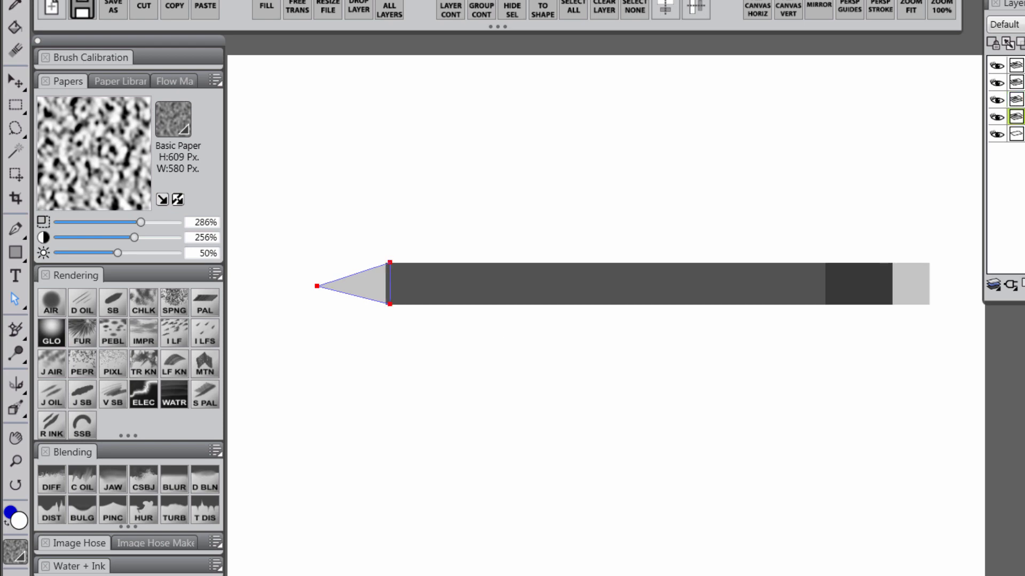
{"action": "double_click", "coordinate": [949, 133]}
{"action": "type", "text": "woo"}
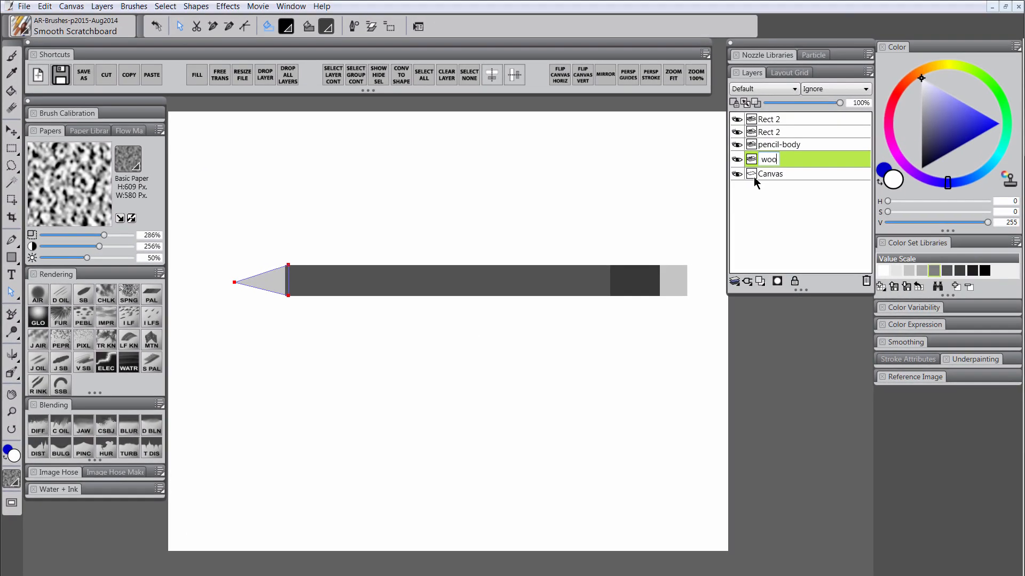
{"action": "type", "text": "d"}
{"action": "key", "text": "Return"}
Create a new layer above all the others and paint a straight, thin black horizontal guide line through the pencil's centre
{"action": "key", "text": "b"}
{"action": "left_click", "coordinate": [785, 120]}
{"action": "left_click", "coordinate": [759, 280]}
{"action": "left_click", "coordinate": [921, 168]}
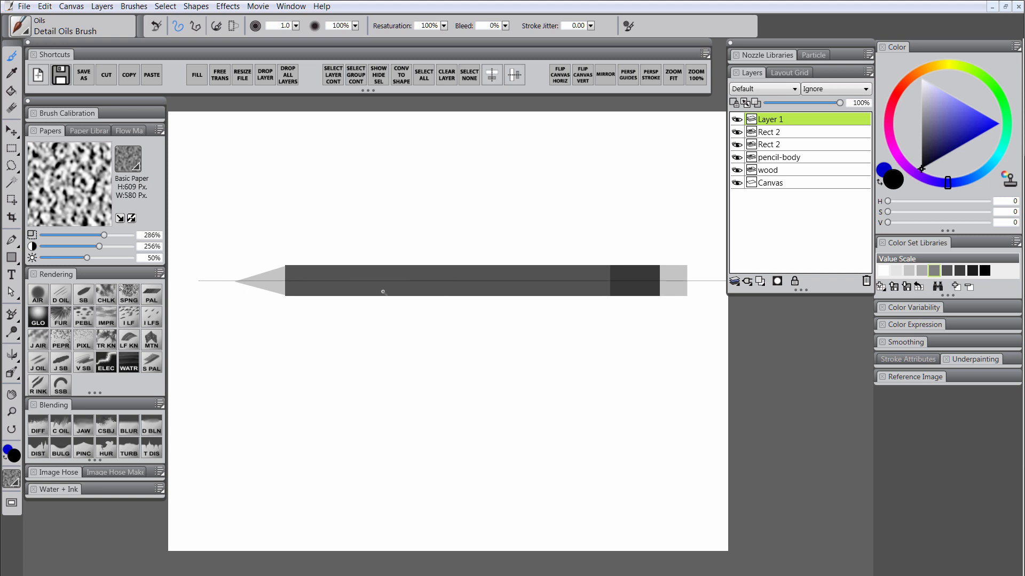
Align the wood shape's tip point with the horizontal guide line
{"action": "left_click", "coordinate": [770, 170]}
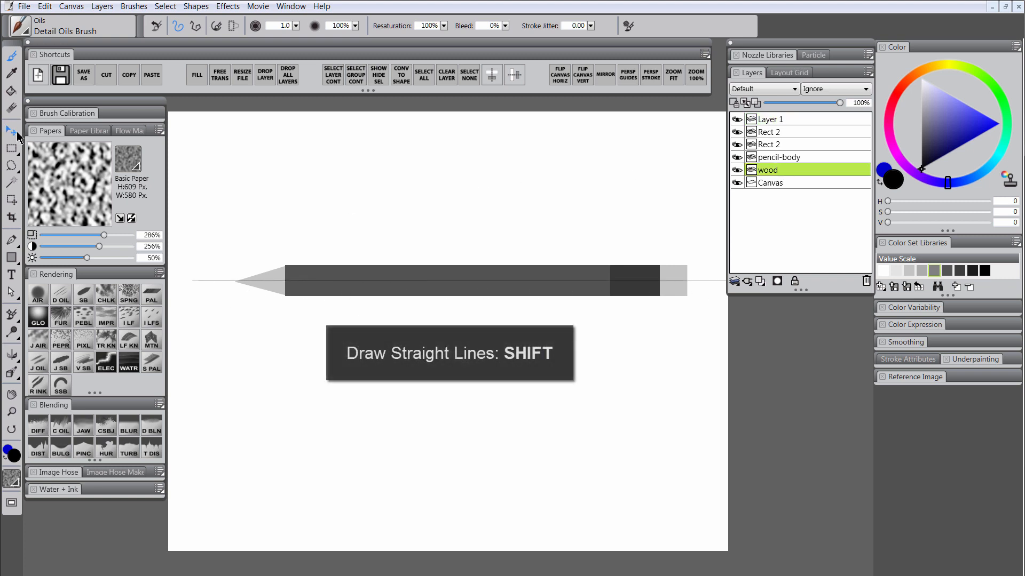
{"action": "left_click", "coordinate": [11, 291]}
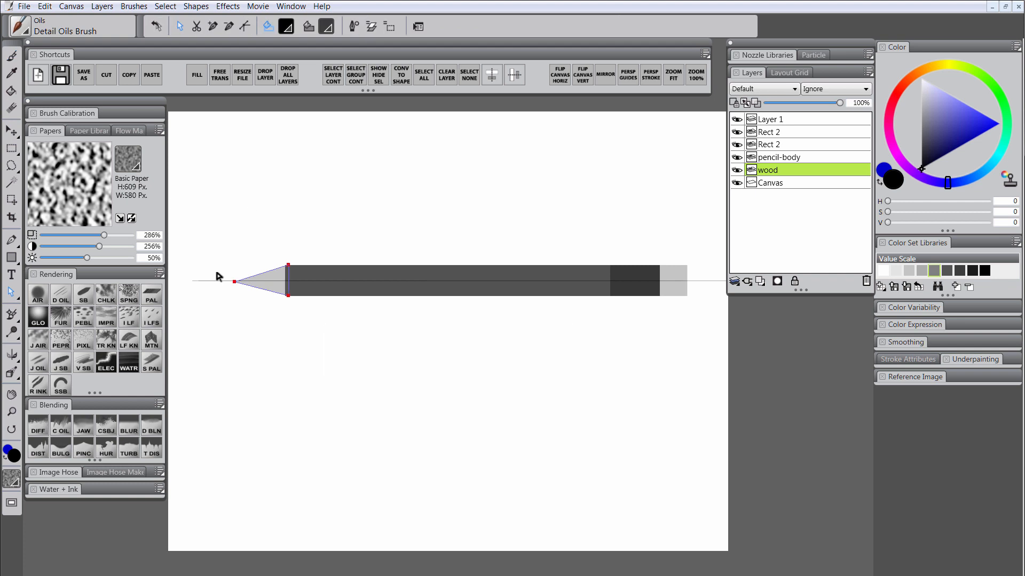
{"action": "left_click", "coordinate": [327, 238]}
Name the two right-end shape layers "metal" and "eraser", and lock them together with the pencil-body layer
{"action": "left_click", "coordinate": [767, 144]}
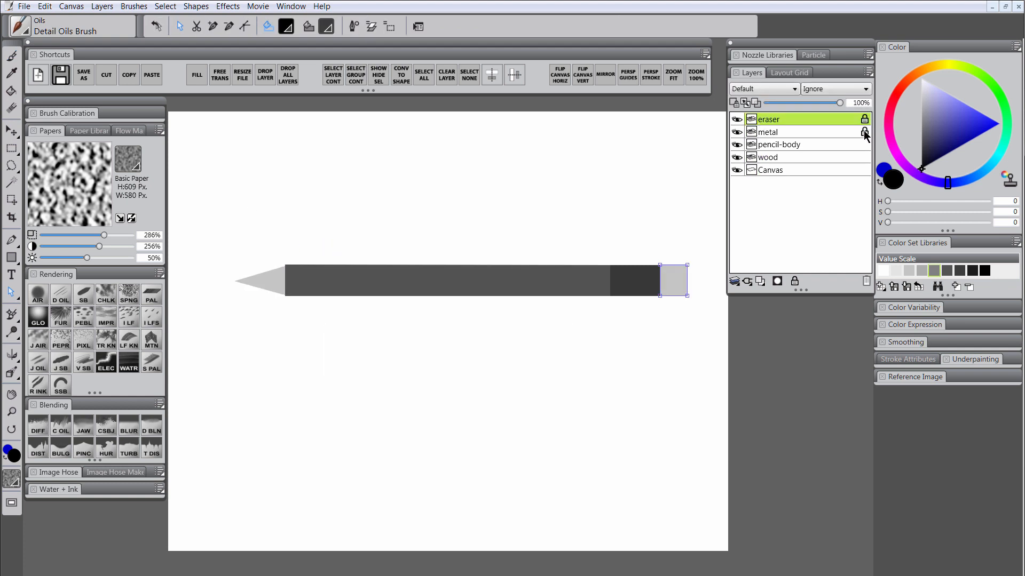
{"action": "left_click", "coordinate": [864, 144]}
Align the wood shape's upper and lower corner points with the edges of the pencil body
{"action": "left_click", "coordinate": [298, 259]}
{"action": "left_click", "coordinate": [759, 159]}
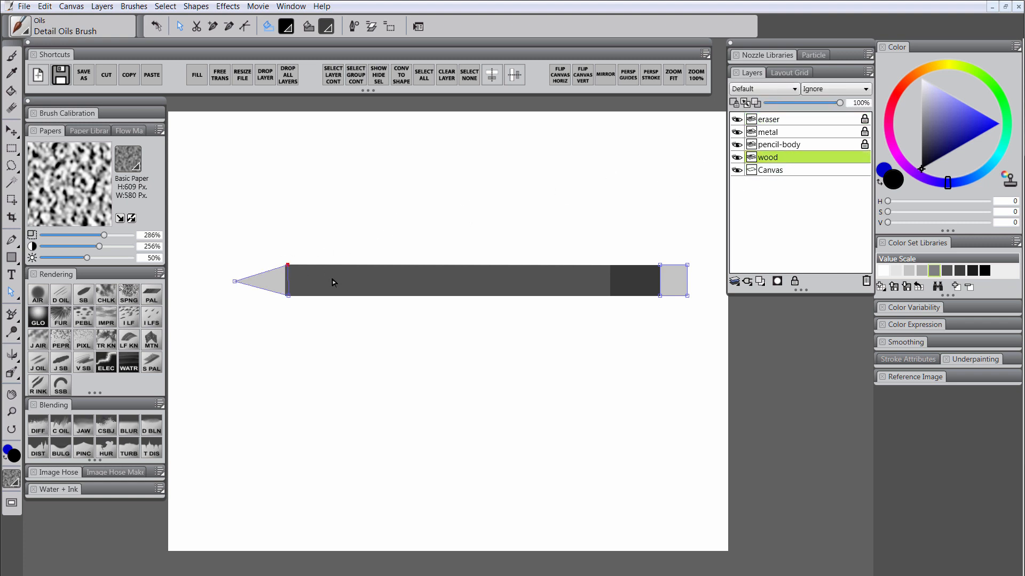
{"action": "left_click", "coordinate": [298, 299]}
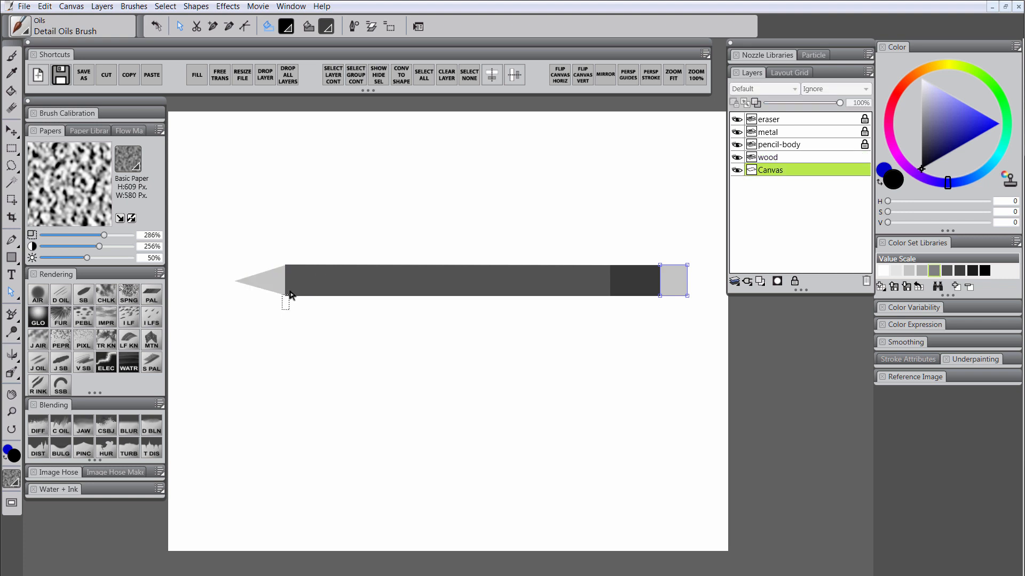
{"action": "left_click", "coordinate": [291, 295]}
{"action": "left_click", "coordinate": [531, 495]}
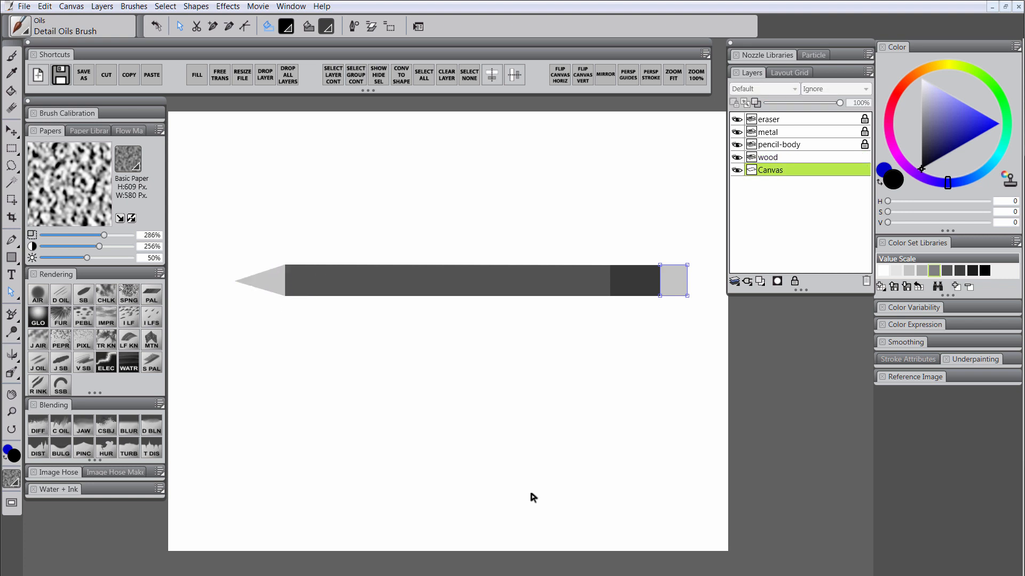
Examine up close how the wood tip's corners meet the pencil body
{"action": "left_click", "coordinate": [12, 414]}
{"action": "left_click", "coordinate": [273, 291]}
{"action": "left_click", "coordinate": [286, 291]}
{"action": "left_click", "coordinate": [307, 297]}
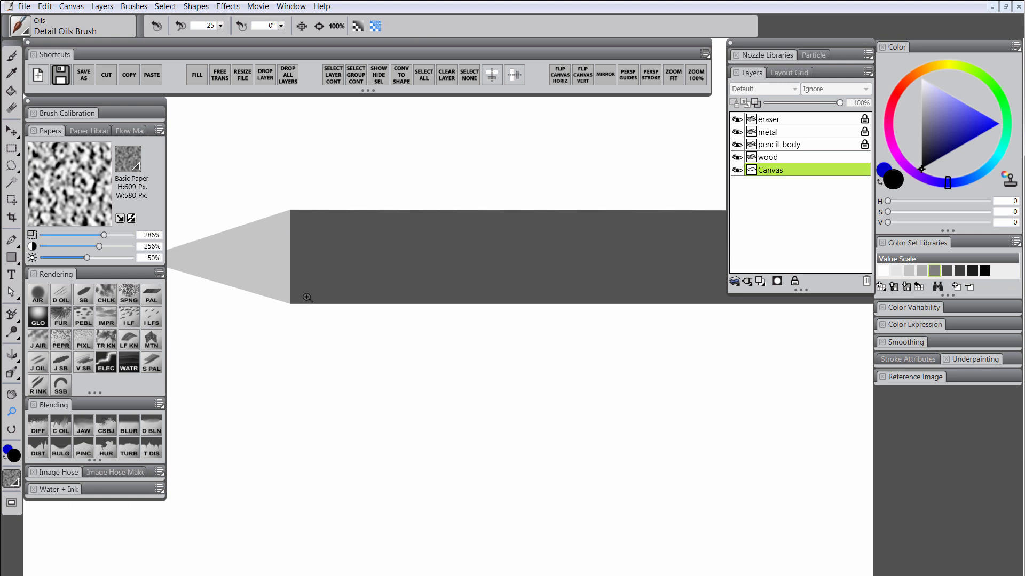
{"action": "left_click", "coordinate": [306, 300], "text": "alt"}
{"action": "left_click", "coordinate": [308, 300], "text": "alt"}
{"action": "left_click", "coordinate": [309, 302], "text": "alt"}
Move the unlocked eraser layer below pencil-body and reduce the eraser's height slightly at its upper and lower edges
{"action": "left_click", "coordinate": [828, 299]}
{"action": "left_click_drag", "start_coordinate": [827, 299], "coordinate": [581, 350]}
{"action": "left_click", "coordinate": [584, 347]}
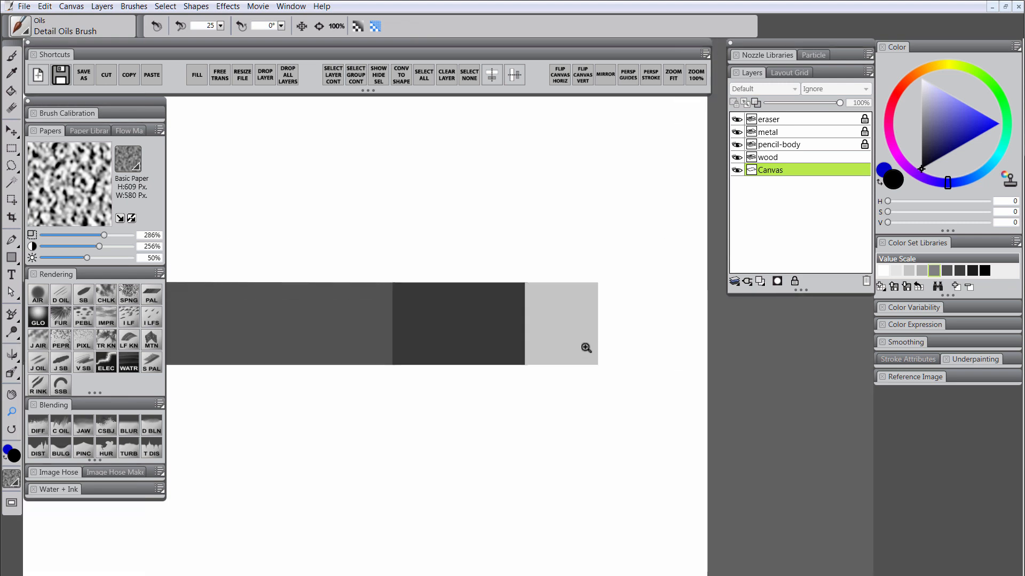
{"action": "left_click_drag", "start_coordinate": [783, 120], "coordinate": [793, 156]}
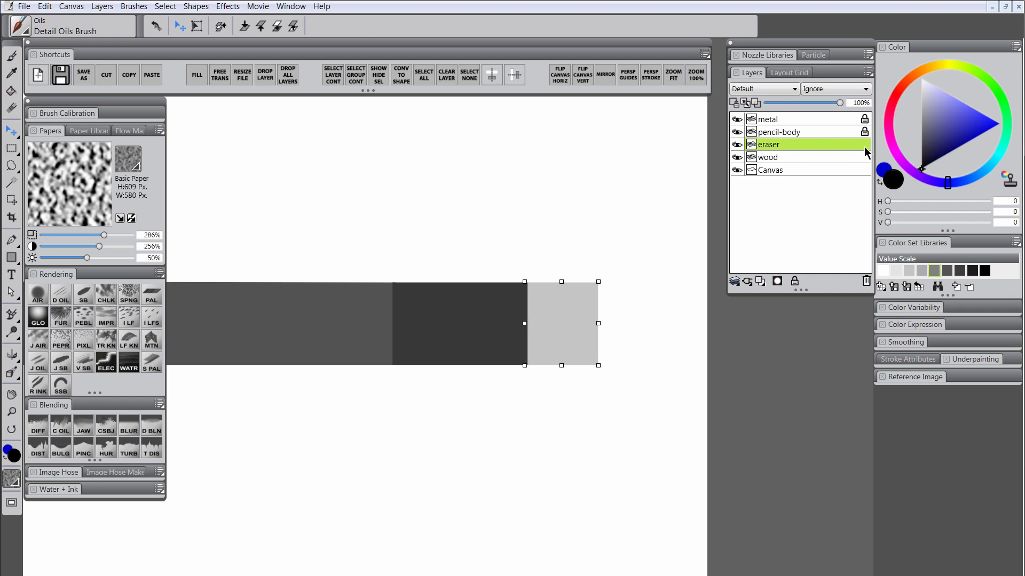
{"action": "left_click_drag", "start_coordinate": [562, 282], "coordinate": [562, 284]}
{"action": "left_click_drag", "start_coordinate": [562, 366], "coordinate": [562, 364]}
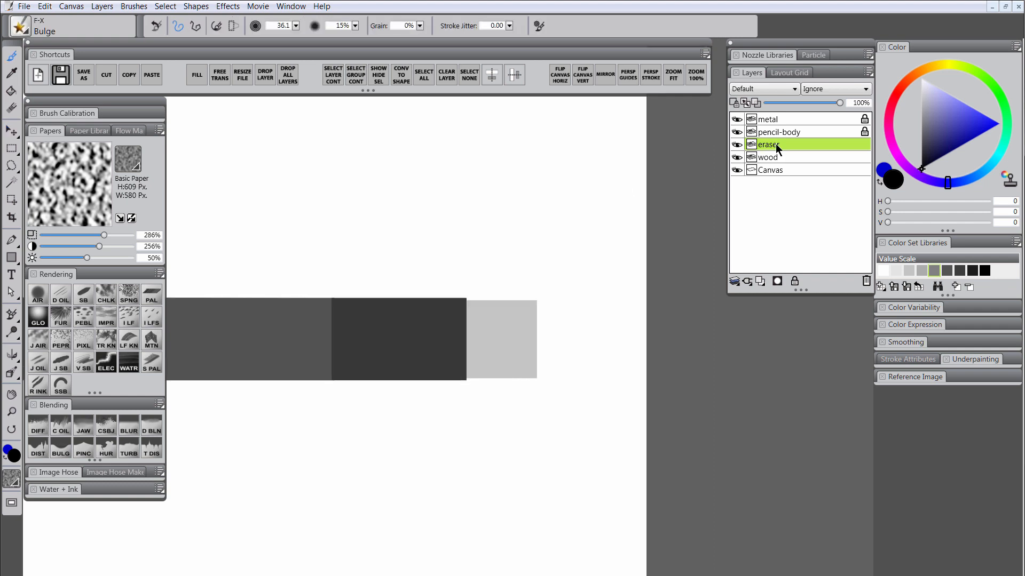
Convert the eraser layer to a default layer and round its two outer corners with the Bulge brush
{"action": "right_click", "coordinate": [774, 145]}
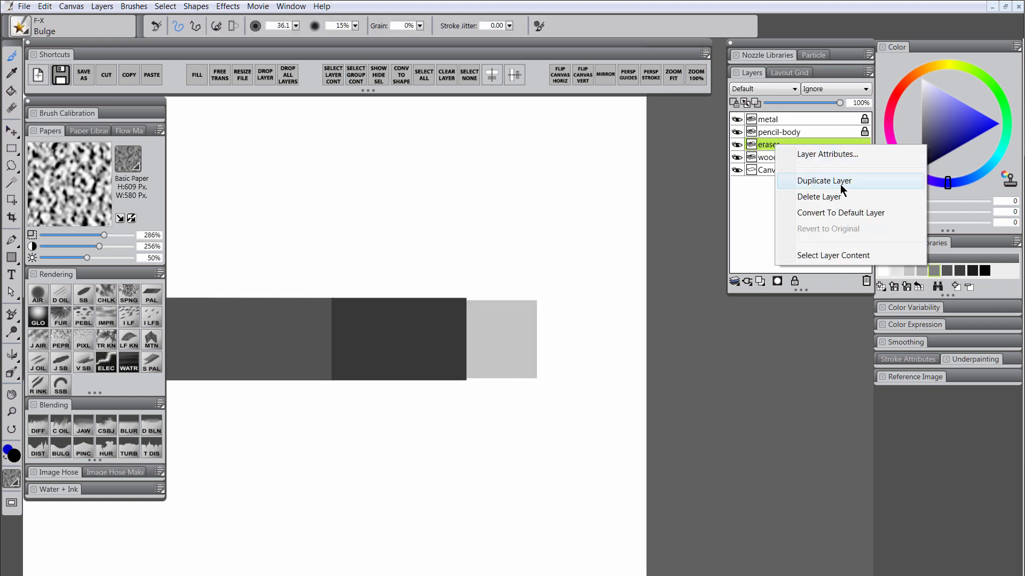
{"action": "left_click", "coordinate": [835, 213]}
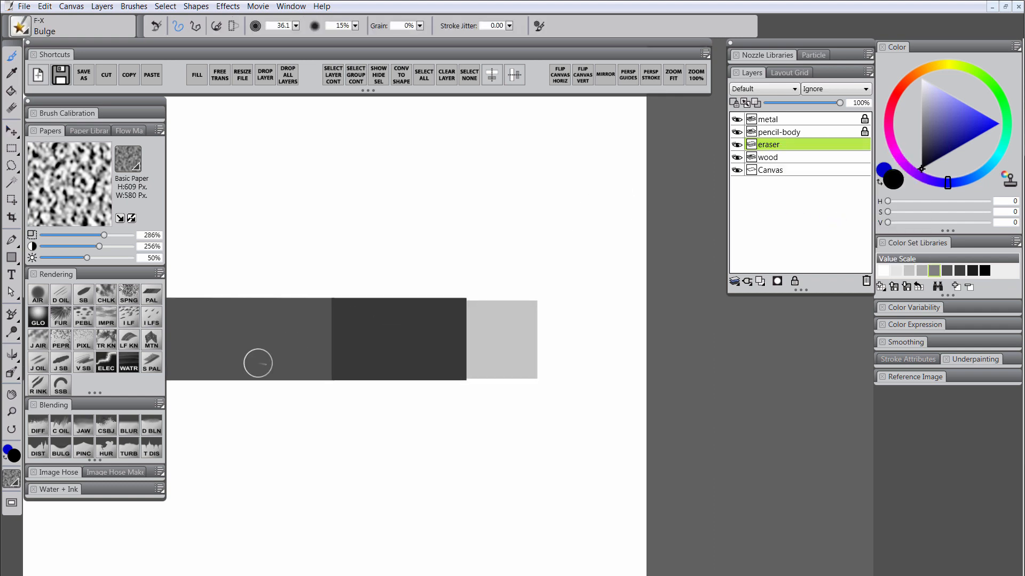
{"action": "left_click_drag", "start_coordinate": [547, 293], "coordinate": [544, 290]}
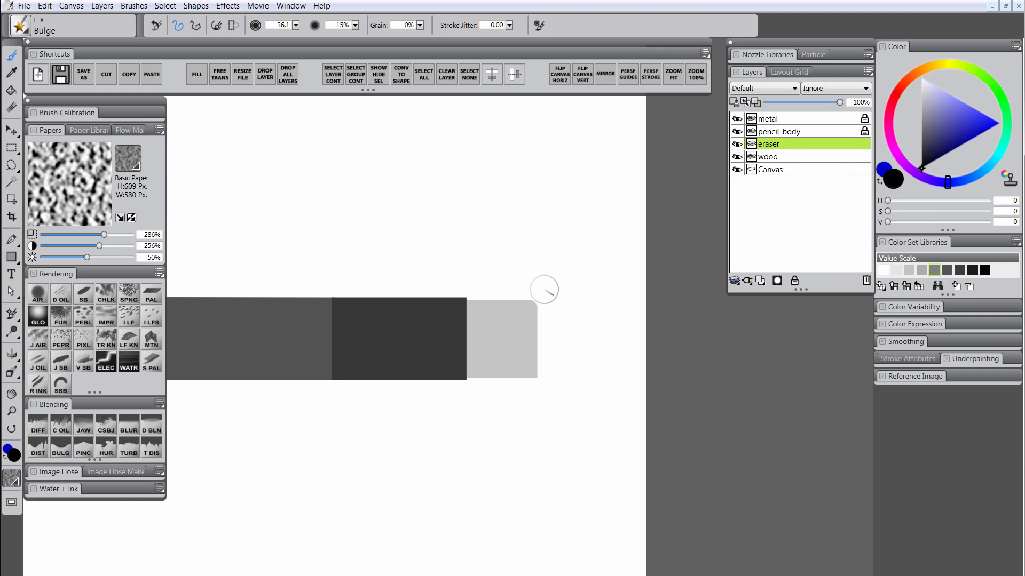
{"action": "left_click_drag", "start_coordinate": [545, 389], "coordinate": [532, 392]}
{"action": "left_click_drag", "start_coordinate": [532, 289], "coordinate": [542, 299]}
{"action": "mouse_move", "coordinate": [547, 377]}
{"action": "left_mouse_down"}
{"action": "mouse_move", "coordinate": [536, 389]}
{"action": "mouse_move", "coordinate": [545, 376]}
{"action": "left_mouse_up"}
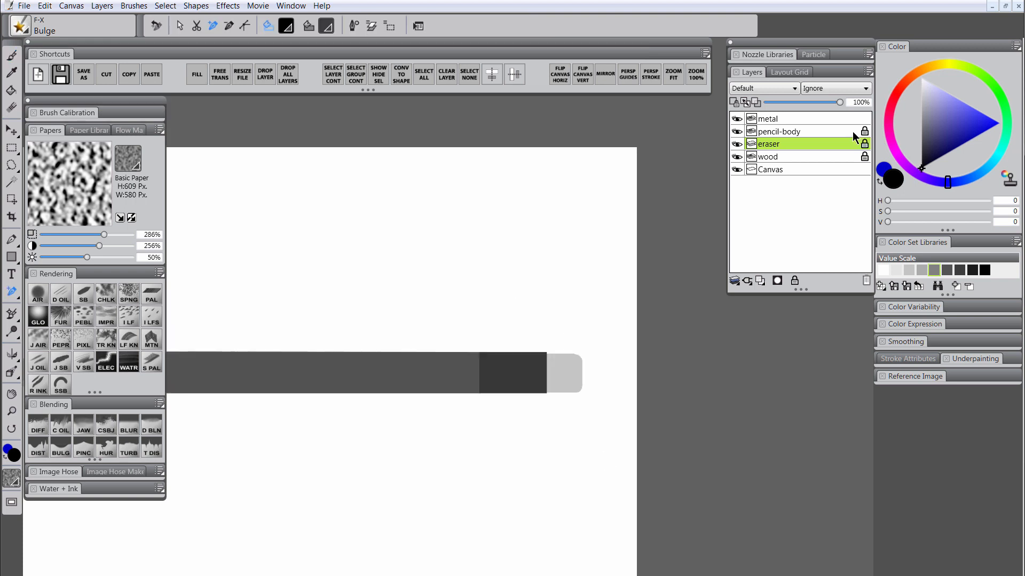
Bow both vertical edges of the metal shape slightly toward the eraser by nudging their midpoints
{"action": "left_click", "coordinate": [818, 119]}
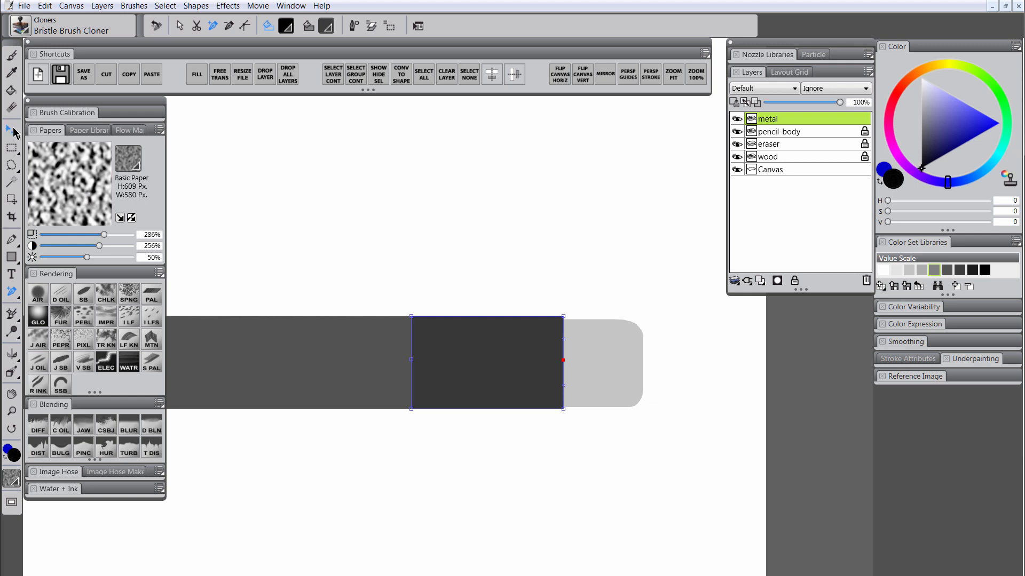
{"action": "left_click", "coordinate": [13, 292]}
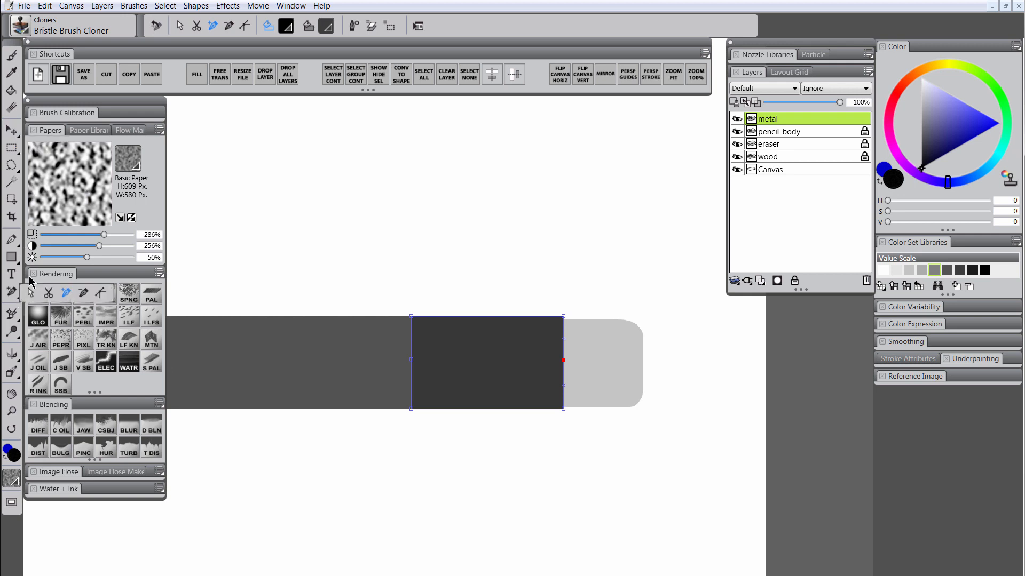
{"action": "left_click", "coordinate": [30, 294]}
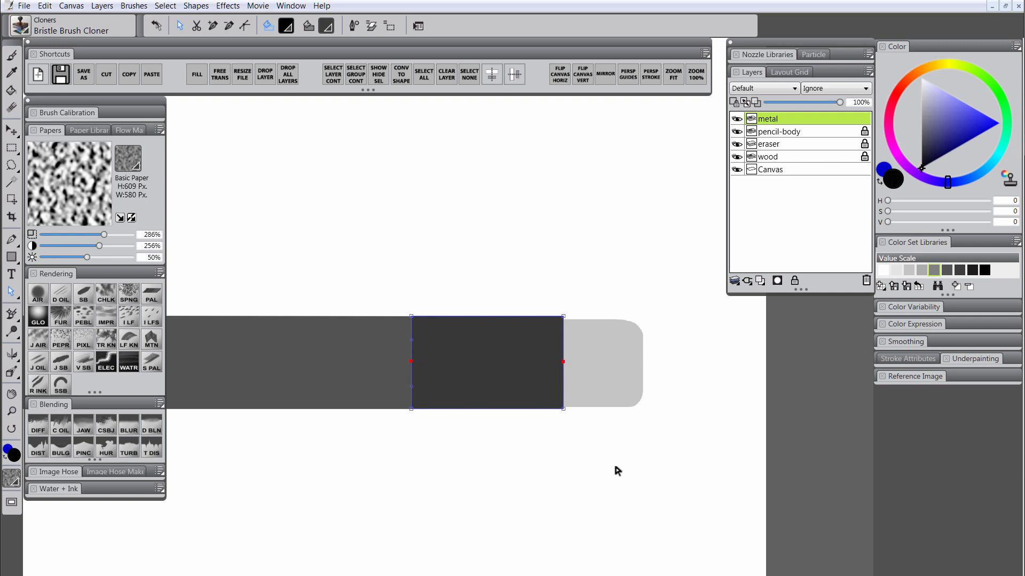
{"action": "key", "text": "Right"}
{"action": "left_click", "coordinate": [584, 539]}
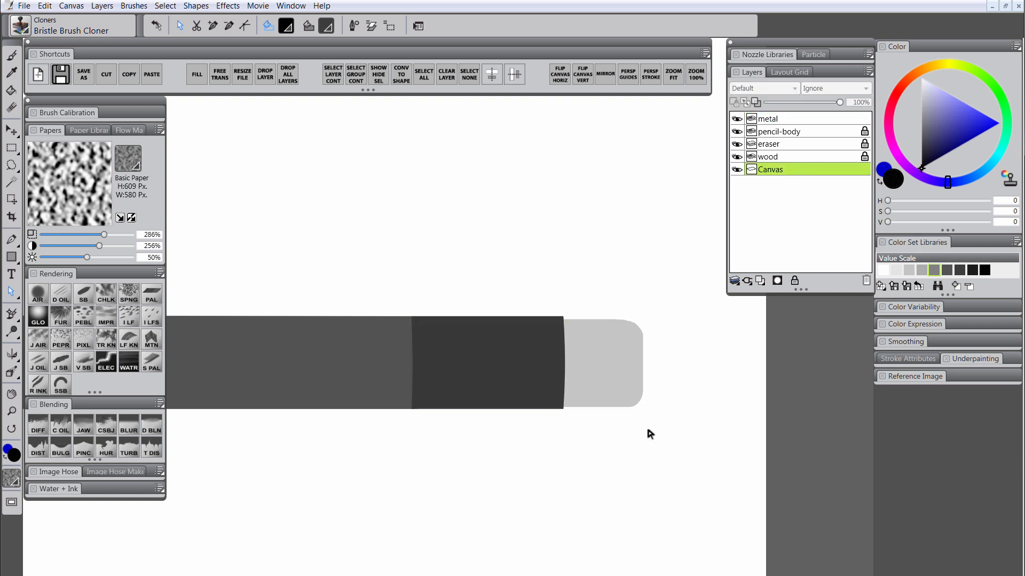
Convert the metal layer to a default layer and round its eraser-side corners with the Bulge brush at size 21.4
{"action": "left_click", "coordinate": [816, 119]}
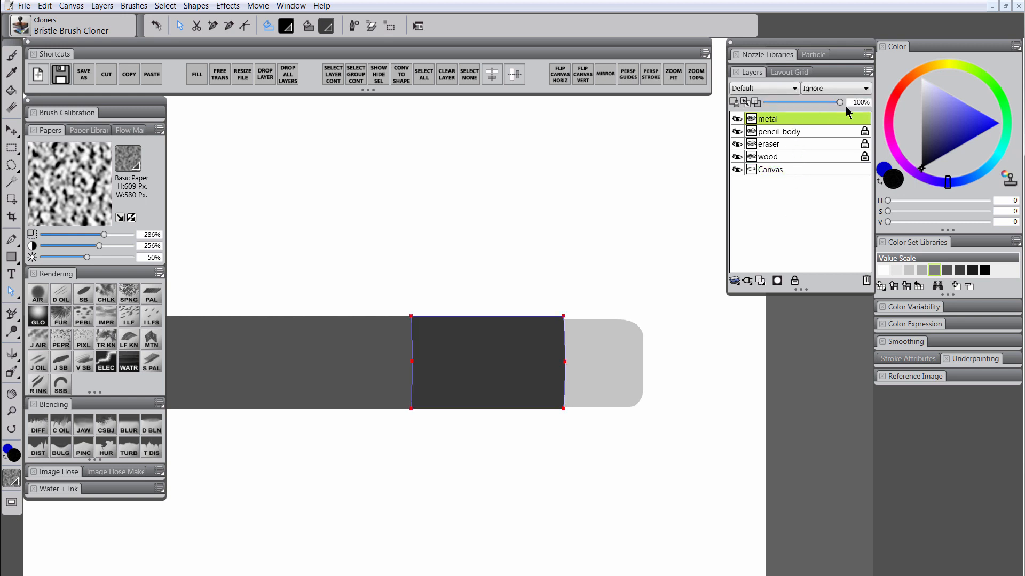
{"action": "right_click", "coordinate": [808, 121]}
{"action": "left_click", "coordinate": [805, 188]}
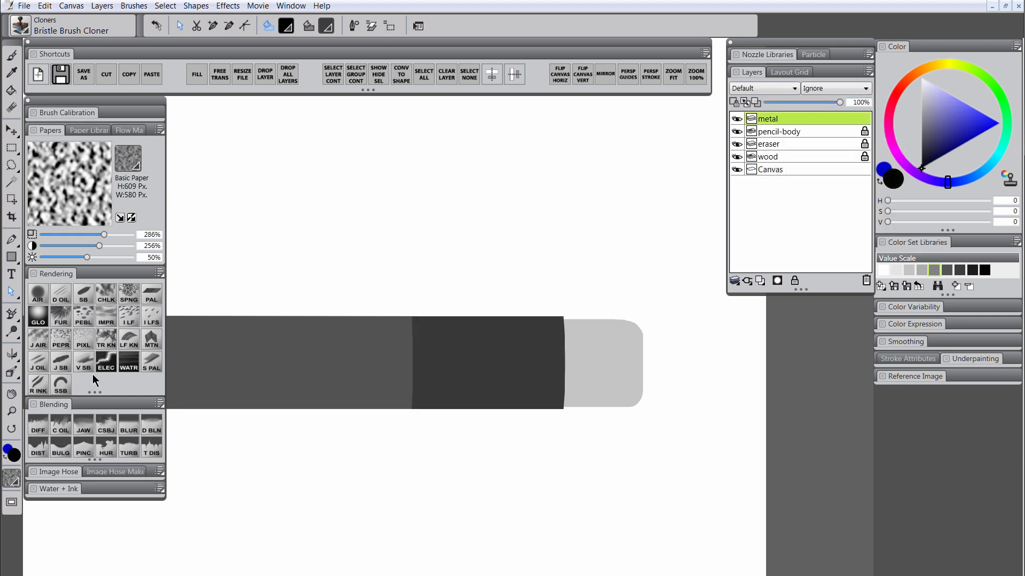
{"action": "left_click", "coordinate": [66, 448]}
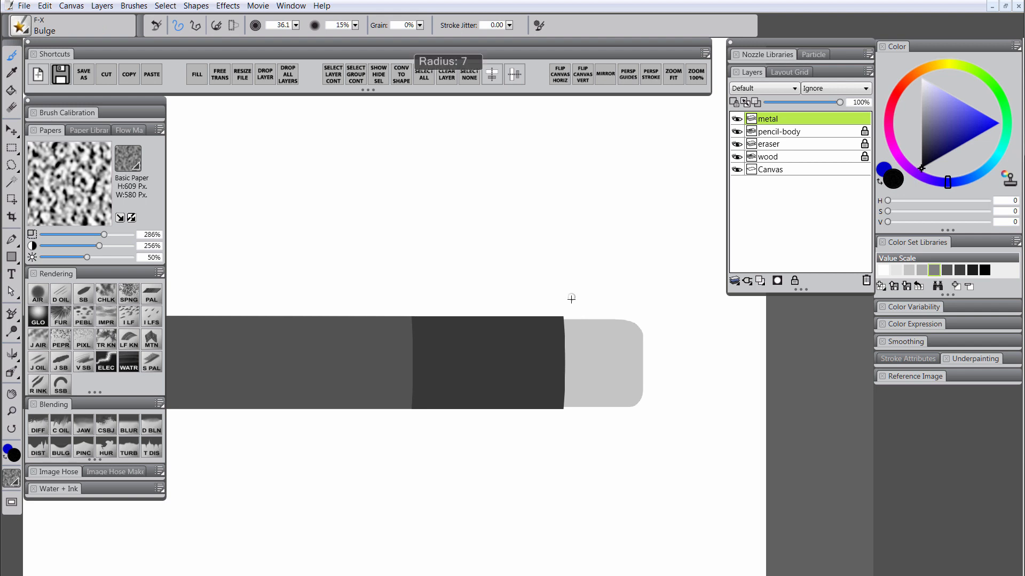
{"action": "left_click_drag", "start_coordinate": [567, 310], "coordinate": [567, 307]}
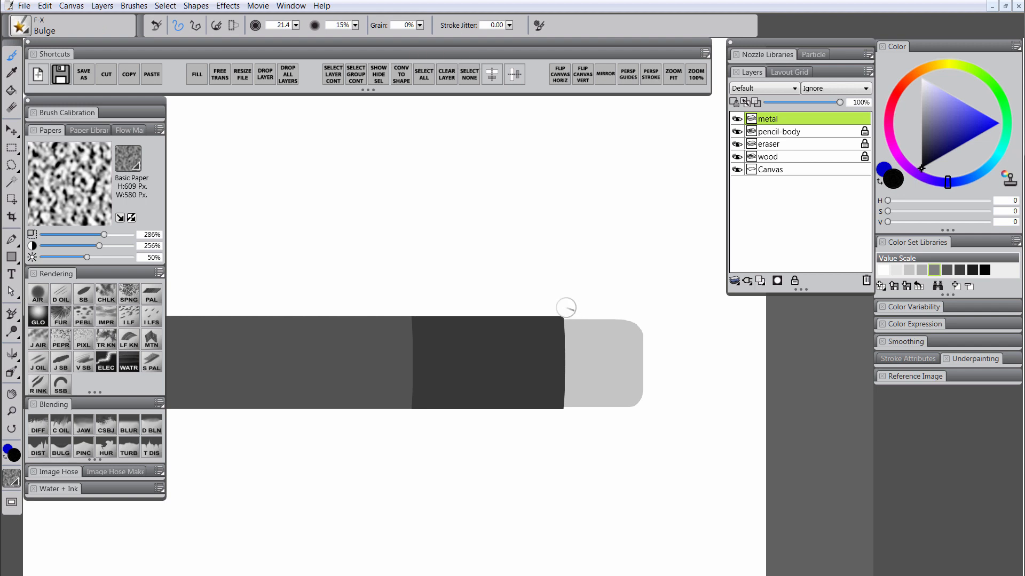
{"action": "left_click_drag", "start_coordinate": [563, 416], "coordinate": [569, 417]}
Convert the pencil-body and wood layers to default layers
{"action": "left_click", "coordinate": [805, 133]}
{"action": "right_click", "coordinate": [793, 133]}
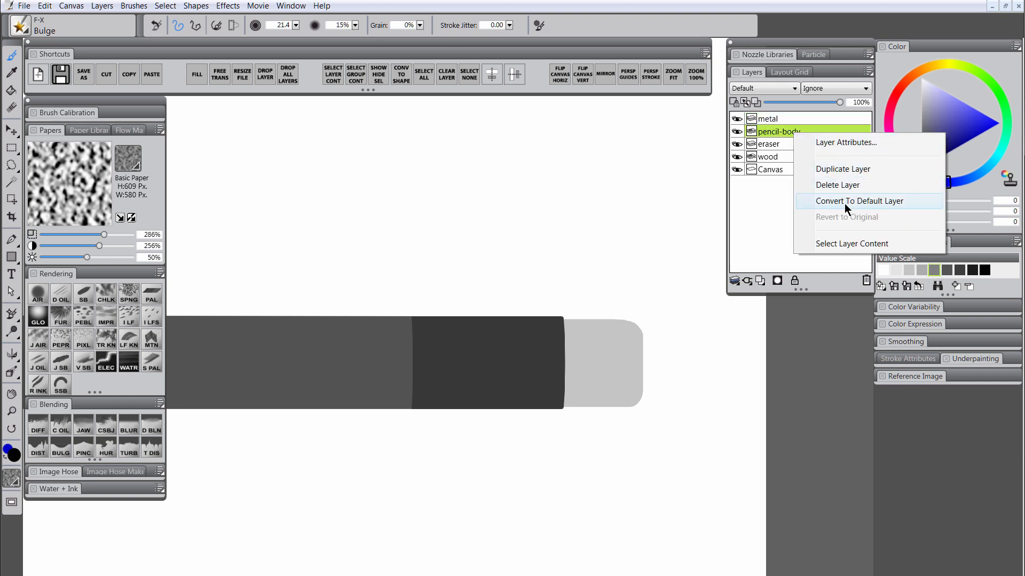
{"action": "left_click", "coordinate": [845, 199]}
{"action": "left_click", "coordinate": [783, 157]}
{"action": "right_click", "coordinate": [825, 158]}
{"action": "left_click", "coordinate": [843, 227]}
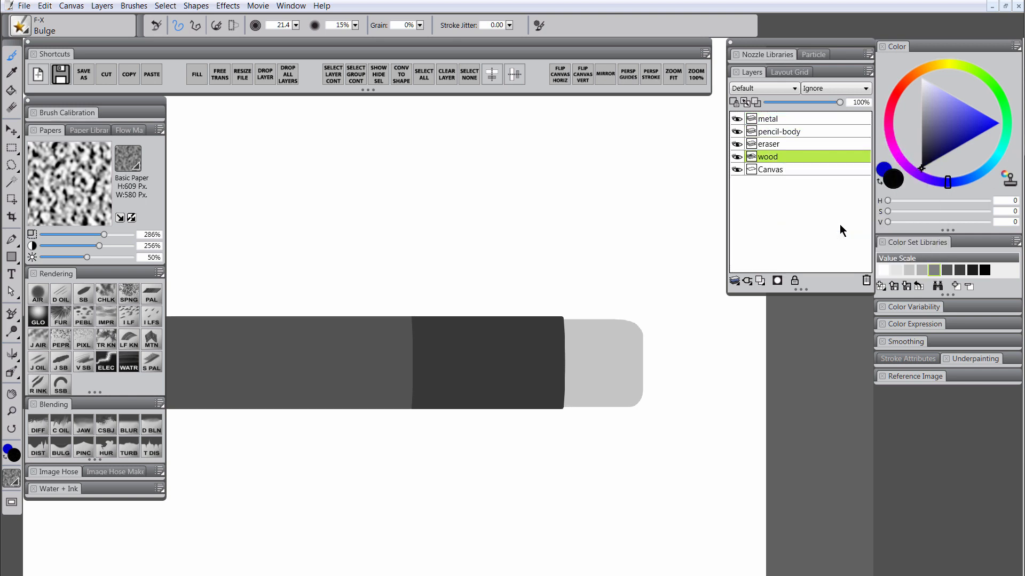
Cut a jagged zigzag edge into the pencil-body layer where it meets the wood tip
{"action": "left_click", "coordinate": [788, 134]}
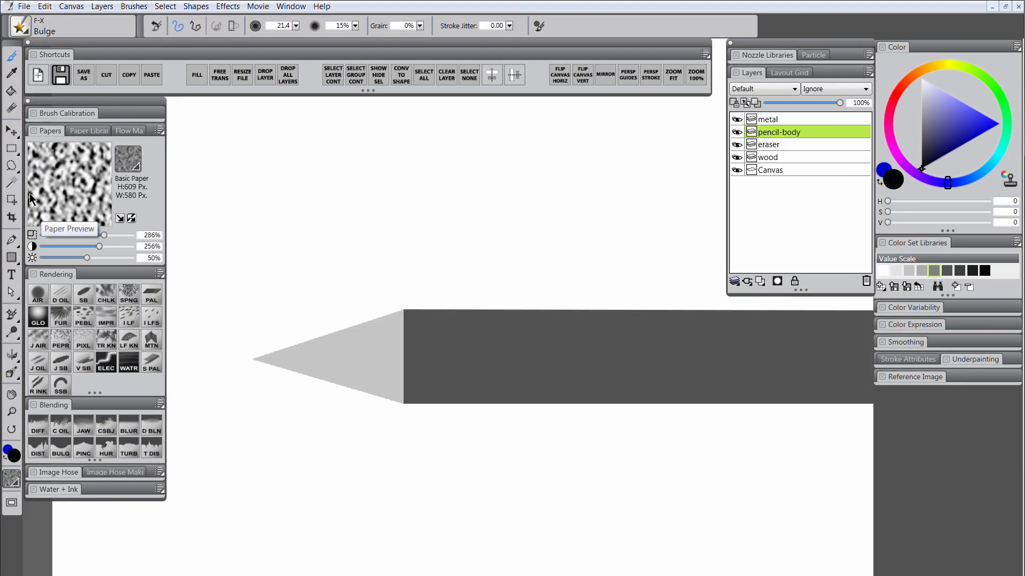
{"action": "key", "text": "l"}
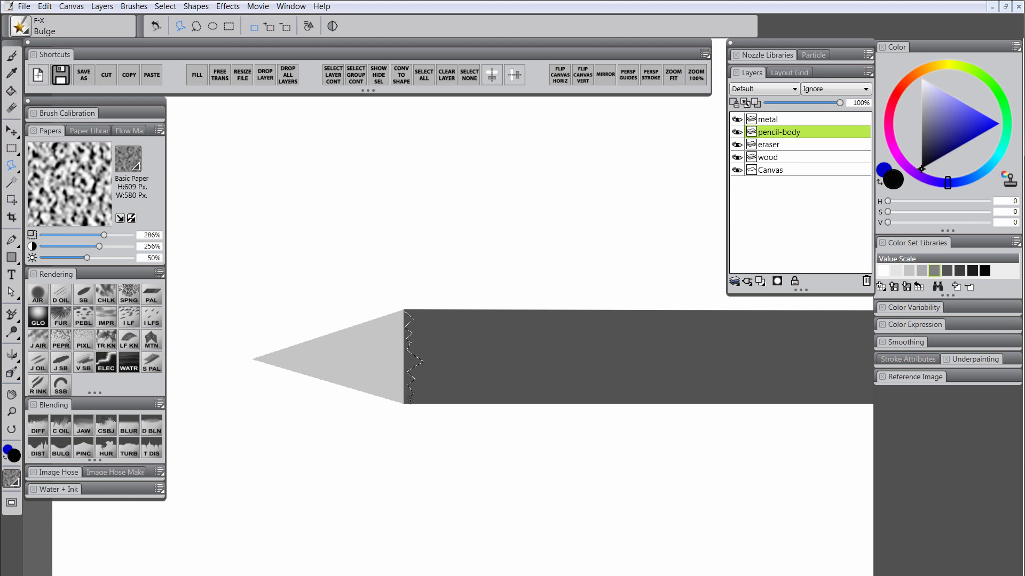
{"action": "mouse_move", "coordinate": [389, 362]}
{"action": "left_mouse_down"}
{"action": "mouse_move", "coordinate": [398, 294]}
{"action": "mouse_move", "coordinate": [420, 304]}
{"action": "left_mouse_up"}
{"action": "key", "text": "Delete"}
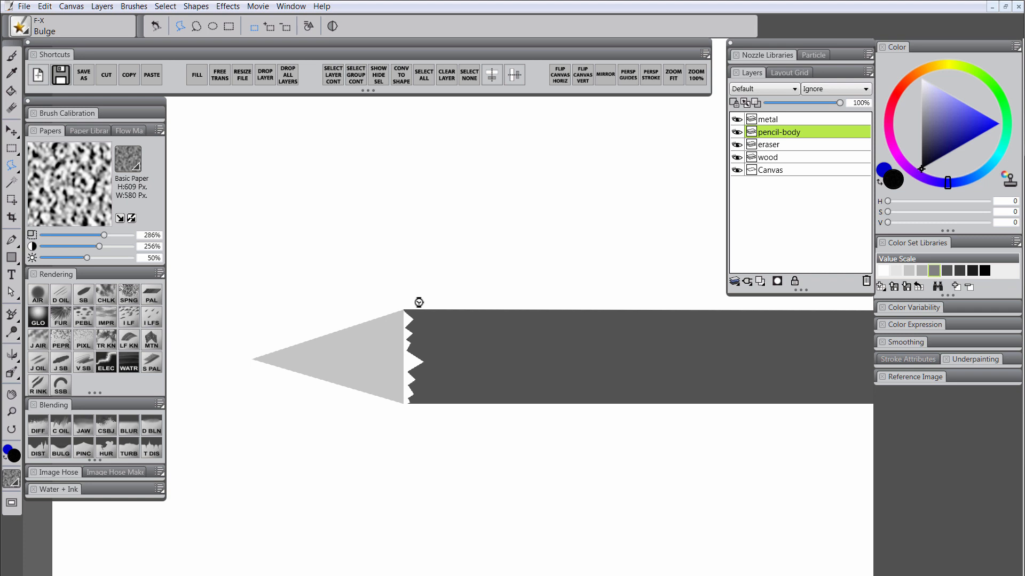
Fill the jagged gap on the wood layer with the wood's sampled gray using the Smooth Scratchboard brush
{"action": "left_click", "coordinate": [781, 157]}
{"action": "left_click", "coordinate": [84, 294]}
{"action": "left_click", "coordinate": [394, 333], "text": "alt"}
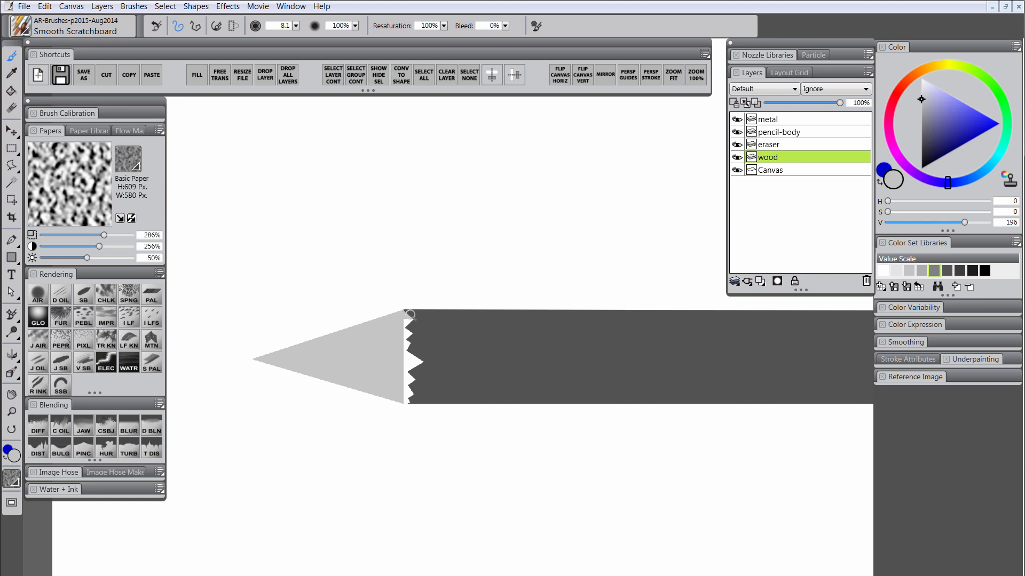
{"action": "left_click_drag", "start_coordinate": [405, 354], "coordinate": [424, 365]}
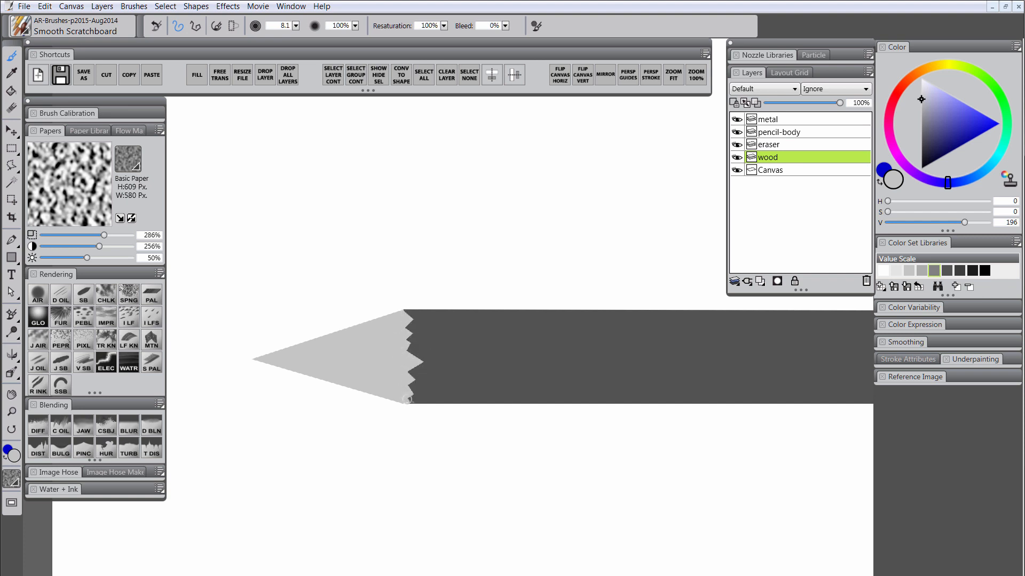
Select the wood layer's content, add a new layer named "graphite" above it, and hide the selection outline
{"action": "left_click", "coordinate": [336, 78]}
{"action": "left_click", "coordinate": [761, 282]}
{"action": "double_click", "coordinate": [774, 158]}
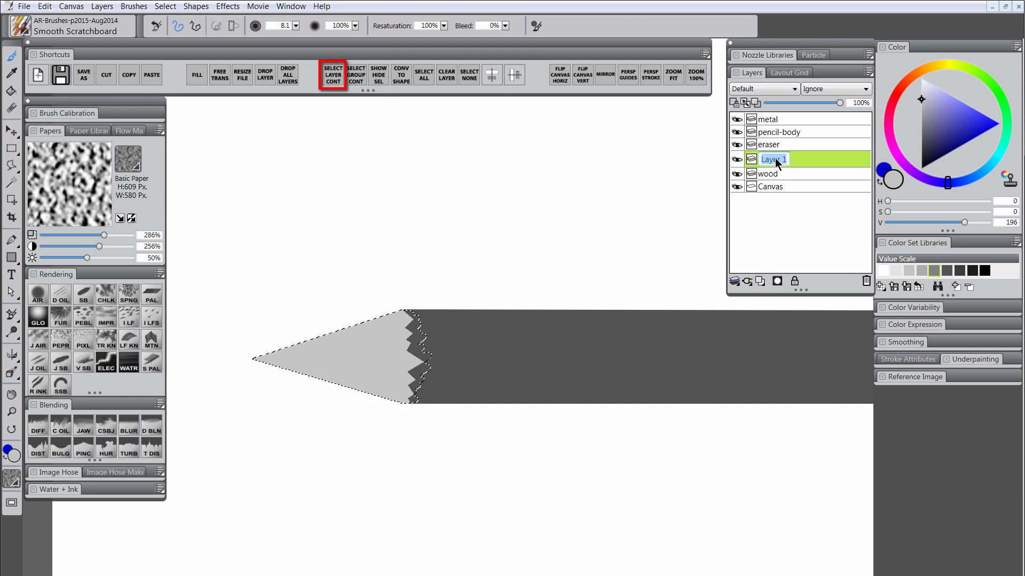
{"action": "type", "text": "graphite"}
{"action": "key", "text": "Return"}
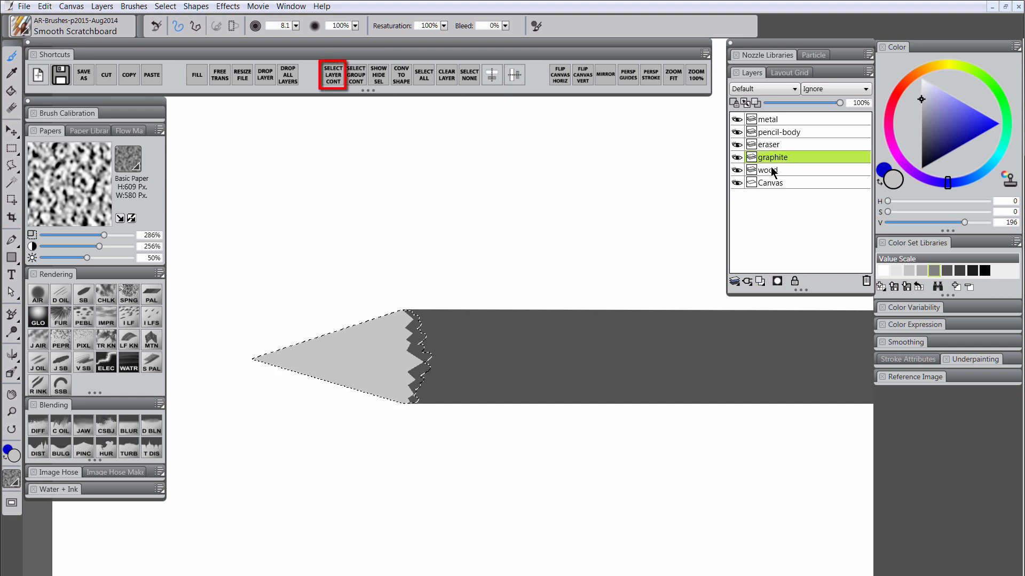
{"action": "left_click", "coordinate": [379, 82]}
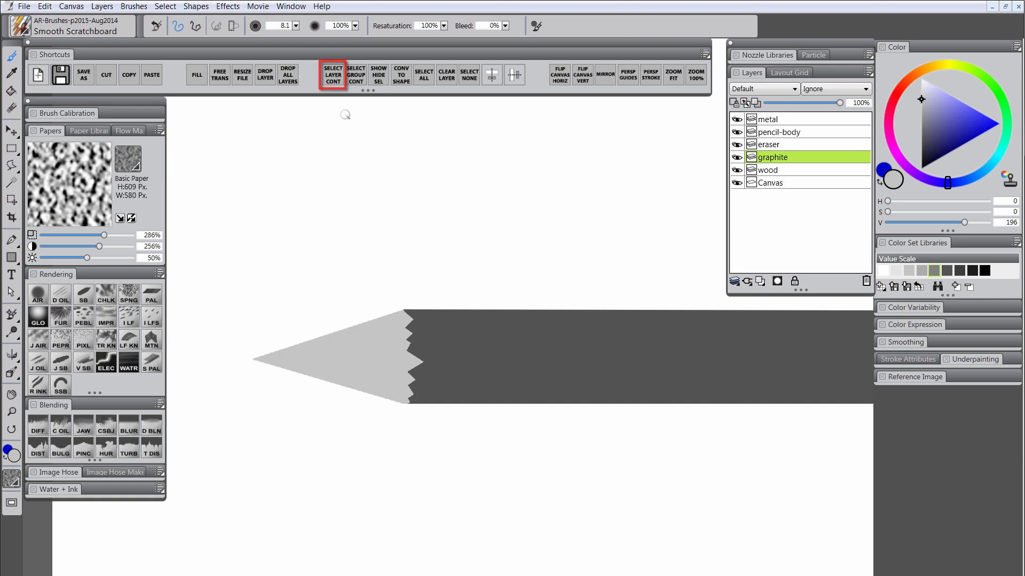
Paint the pencil's point on the graphite layer in dark gray, value 32, and clear the hidden selection
{"action": "left_click", "coordinate": [85, 294]}
{"action": "left_click_drag", "start_coordinate": [927, 151], "coordinate": [913, 159]}
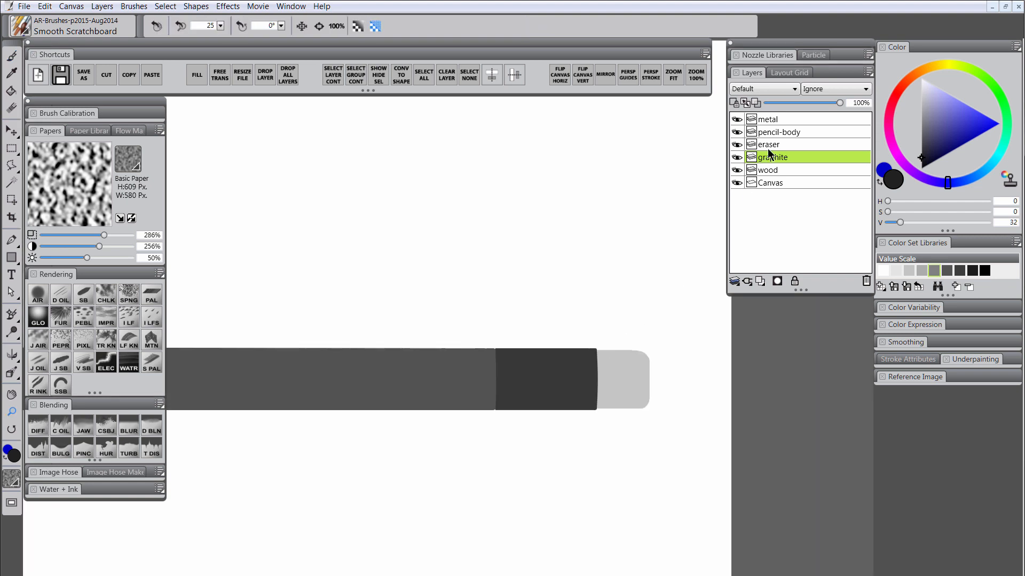
{"action": "key", "text": "ctrl+d"}
Repaint the metal layer light gray, value 209, with its transparency preserved
{"action": "left_click", "coordinate": [767, 119]}
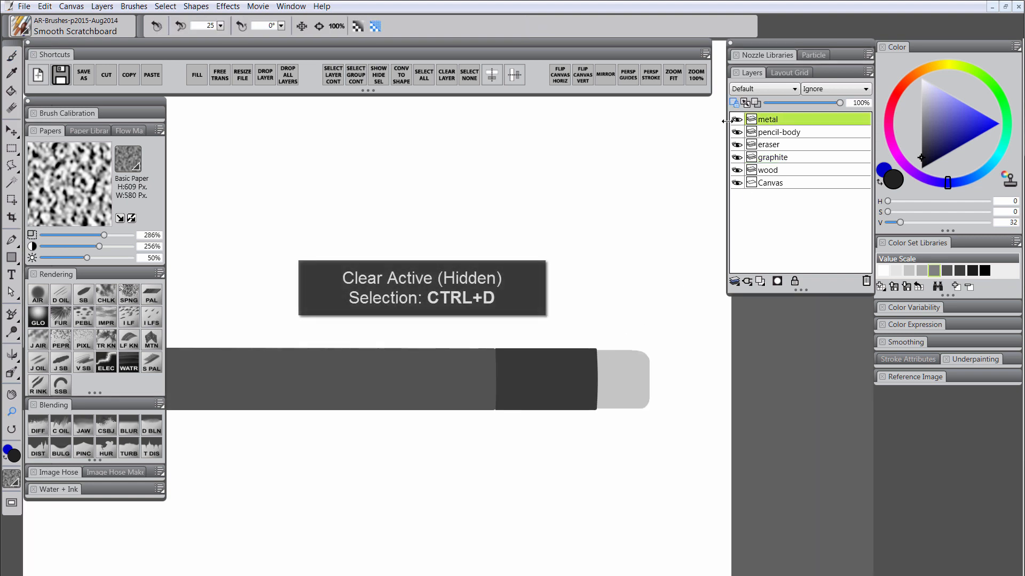
{"action": "left_click", "coordinate": [921, 94]}
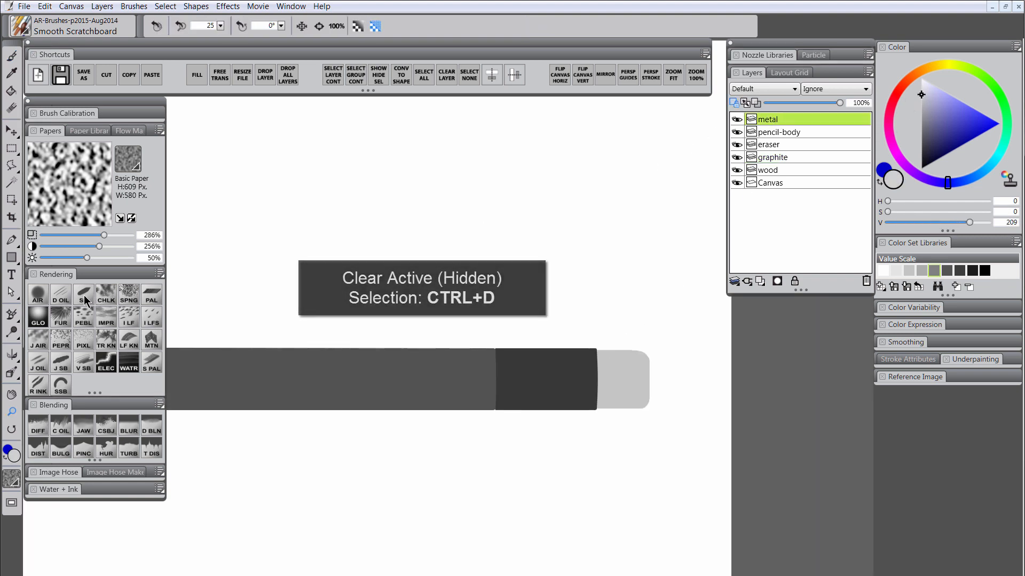
{"action": "left_click", "coordinate": [145, 294]}
{"action": "mouse_move", "coordinate": [581, 336]}
{"action": "left_mouse_down"}
{"action": "mouse_move", "coordinate": [468, 357]}
{"action": "mouse_move", "coordinate": [596, 366]}
{"action": "mouse_move", "coordinate": [606, 407]}
{"action": "left_mouse_up"}
Repaint the eraser layer in a darker gray with its transparency preserved
{"action": "left_click", "coordinate": [784, 144]}
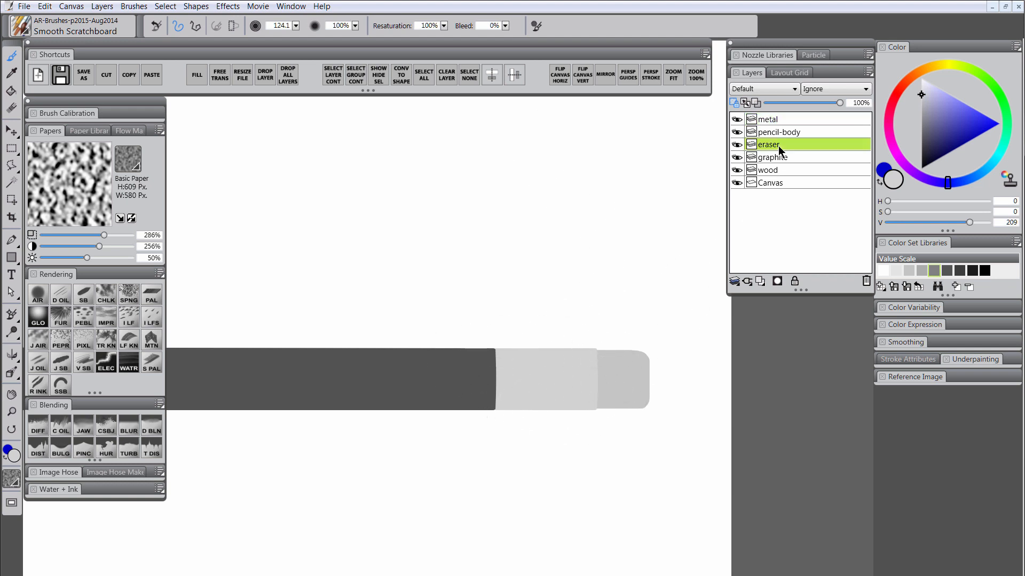
{"action": "left_click", "coordinate": [921, 130]}
{"action": "mouse_move", "coordinate": [654, 321]}
{"action": "left_mouse_down"}
{"action": "mouse_move", "coordinate": [663, 377]}
{"action": "mouse_move", "coordinate": [647, 389]}
{"action": "mouse_move", "coordinate": [630, 384]}
{"action": "left_mouse_up"}
Recolor the whole pencil-body layer medium gray, value 165, with its transparency preserved
{"action": "left_click", "coordinate": [789, 132]}
{"action": "left_click_drag", "start_coordinate": [924, 126], "coordinate": [912, 112]}
{"action": "mouse_move", "coordinate": [472, 326]}
{"action": "left_mouse_down"}
{"action": "mouse_move", "coordinate": [639, 299]}
{"action": "mouse_move", "coordinate": [583, 377]}
{"action": "mouse_move", "coordinate": [434, 373]}
{"action": "mouse_move", "coordinate": [283, 318]}
{"action": "left_mouse_up"}
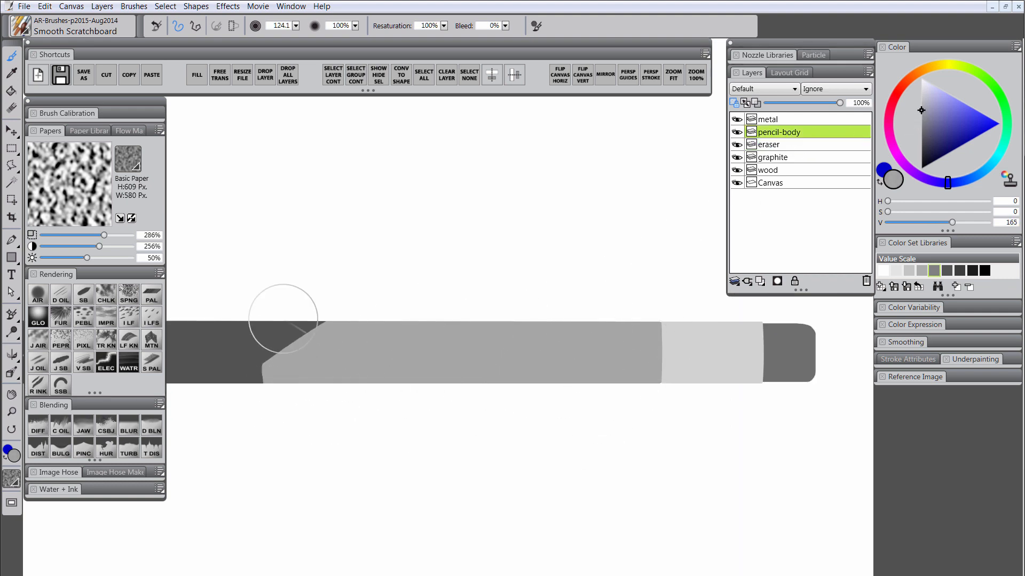
{"action": "left_click", "coordinate": [198, 77]}
{"action": "left_click", "coordinate": [343, 314]}
Select strips along the pencil body's upper and lower edges and add a layer named "shading" above pencil-body
{"action": "left_click_drag", "start_coordinate": [380, 424], "coordinate": [608, 469]}
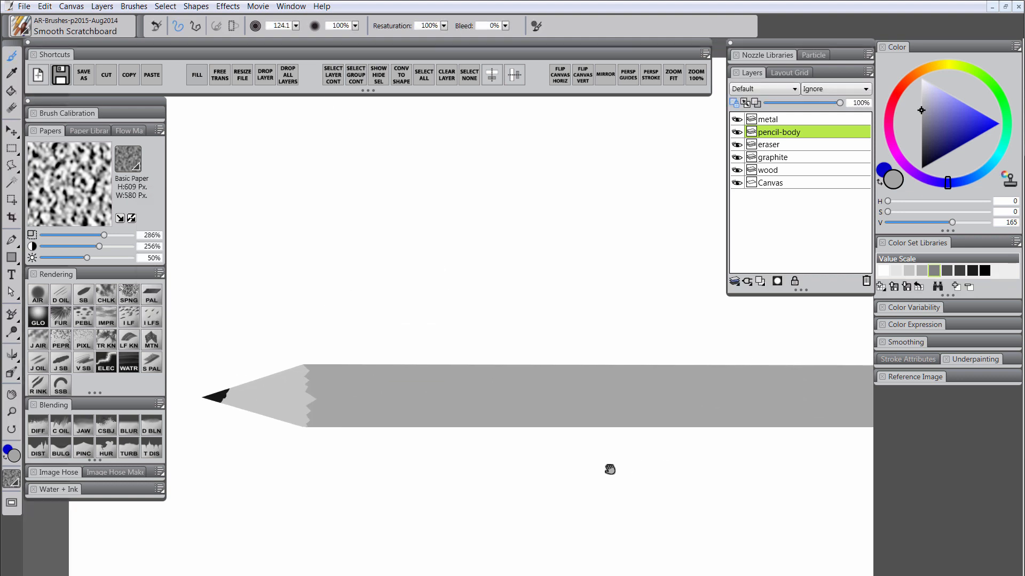
{"action": "key", "text": "ctrl+0"}
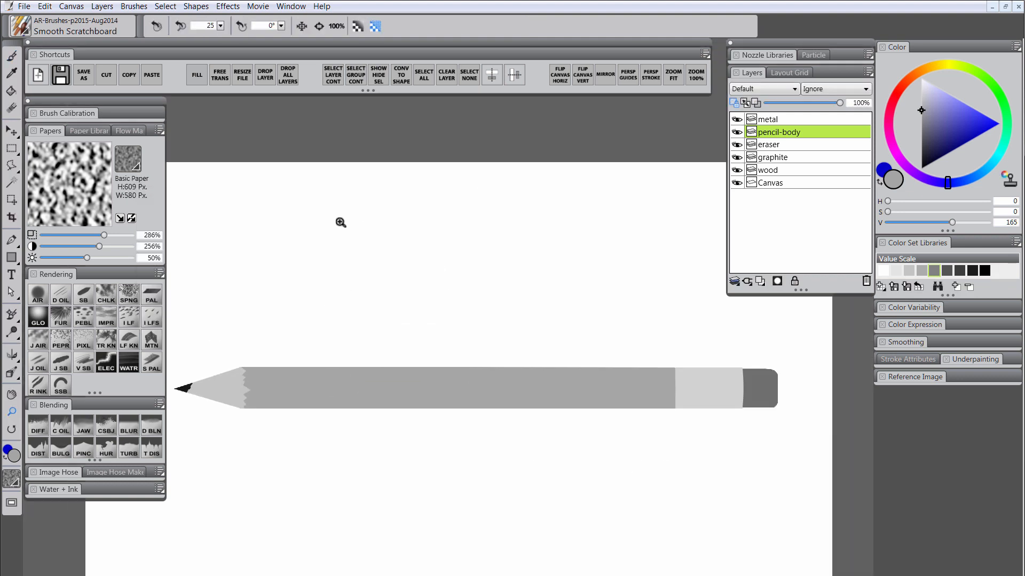
{"action": "key", "text": "r"}
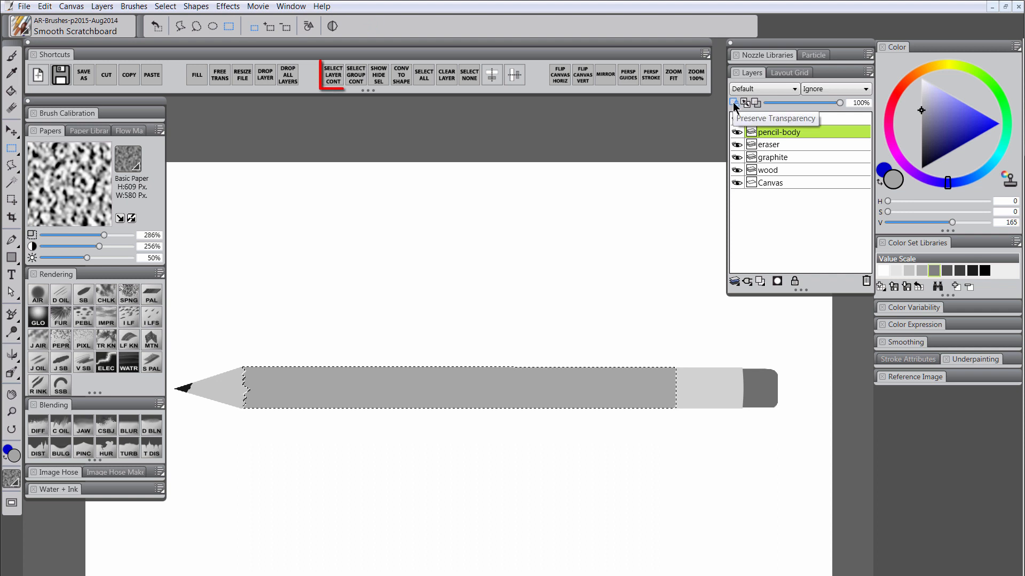
{"action": "left_click", "coordinate": [760, 283]}
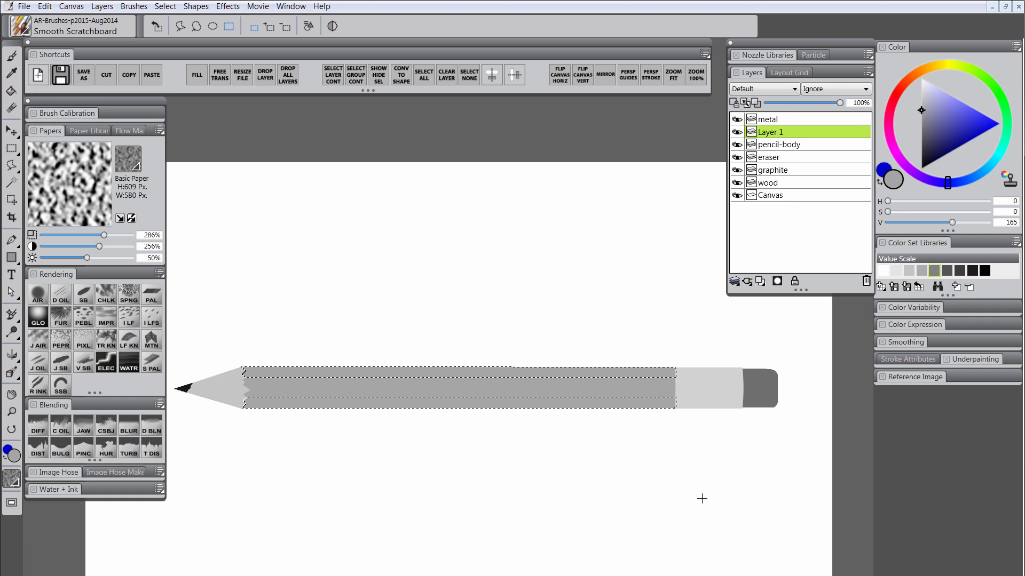
{"action": "double_click", "coordinate": [772, 133]}
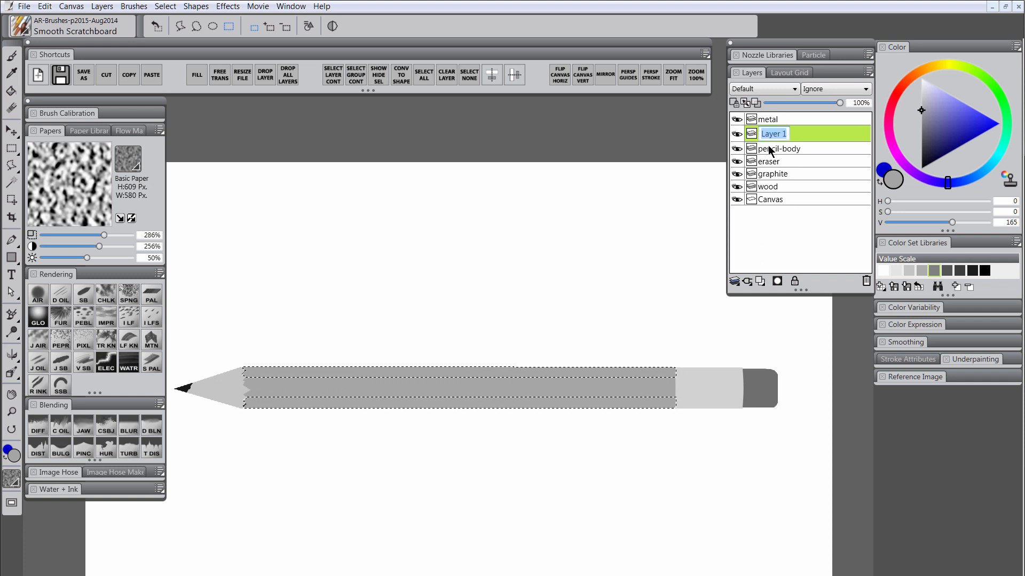
{"action": "type", "text": "shading"}
{"action": "key", "text": "Return"}
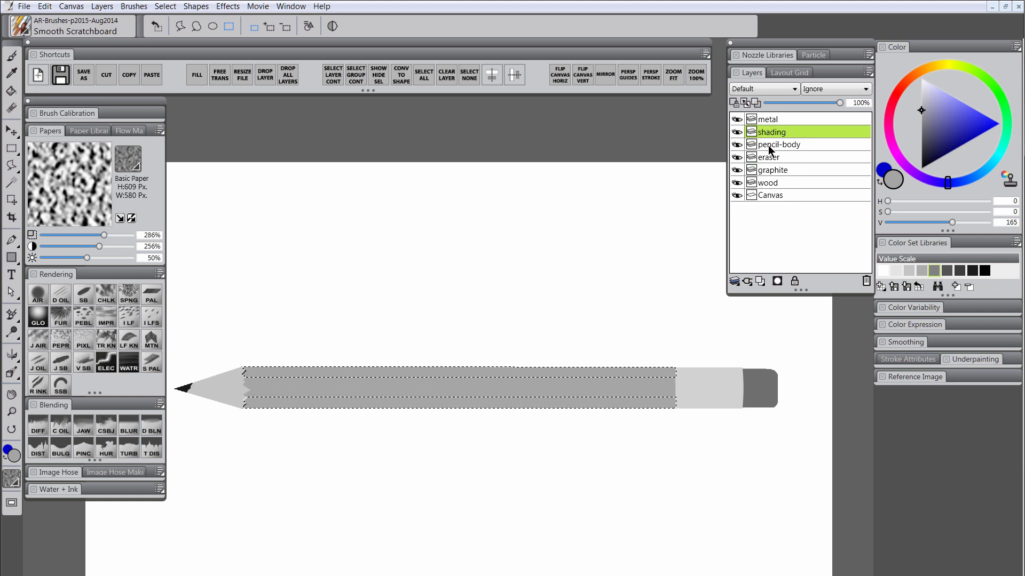
Set the shading layer's composite method to Multiply and choose a gray of value 131
{"action": "left_click", "coordinate": [763, 91]}
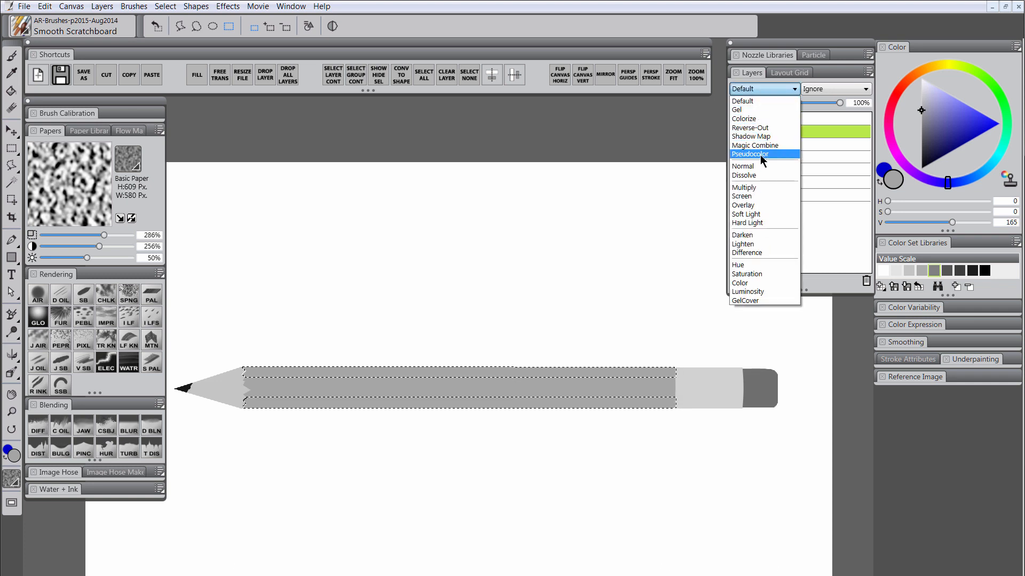
{"action": "left_click", "coordinate": [758, 189]}
{"action": "left_click", "coordinate": [921, 122]}
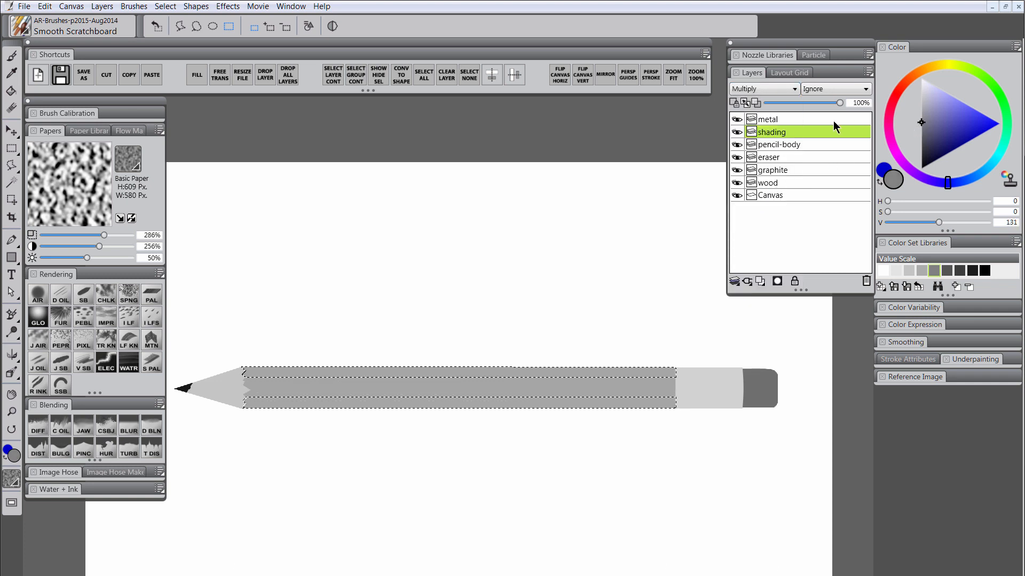
Fill the selected edge strips on the shading layer with the current gray and set the layer's opacity to 25%
{"action": "left_click", "coordinate": [198, 79]}
{"action": "left_click", "coordinate": [327, 309]}
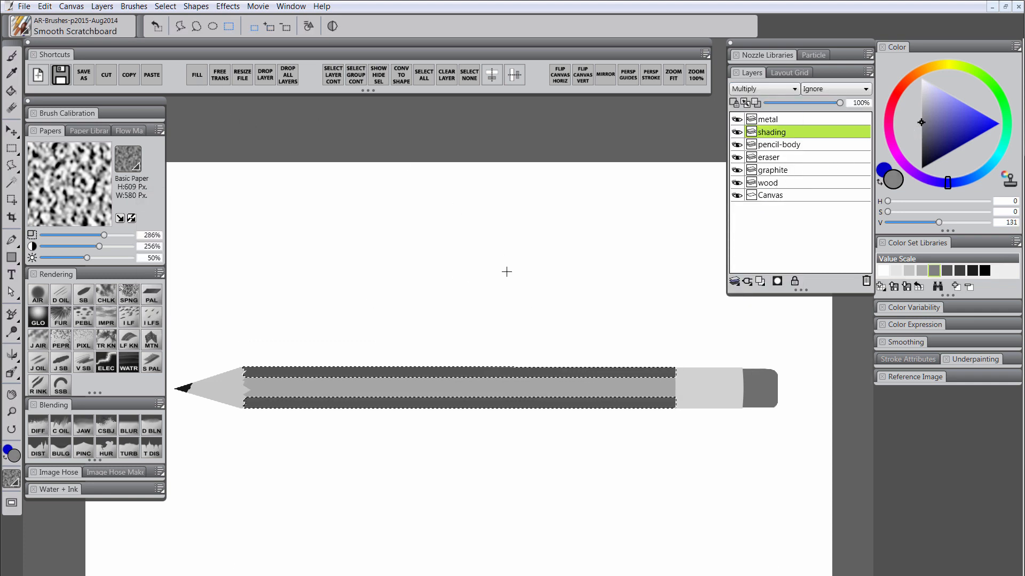
{"action": "left_click", "coordinate": [790, 104]}
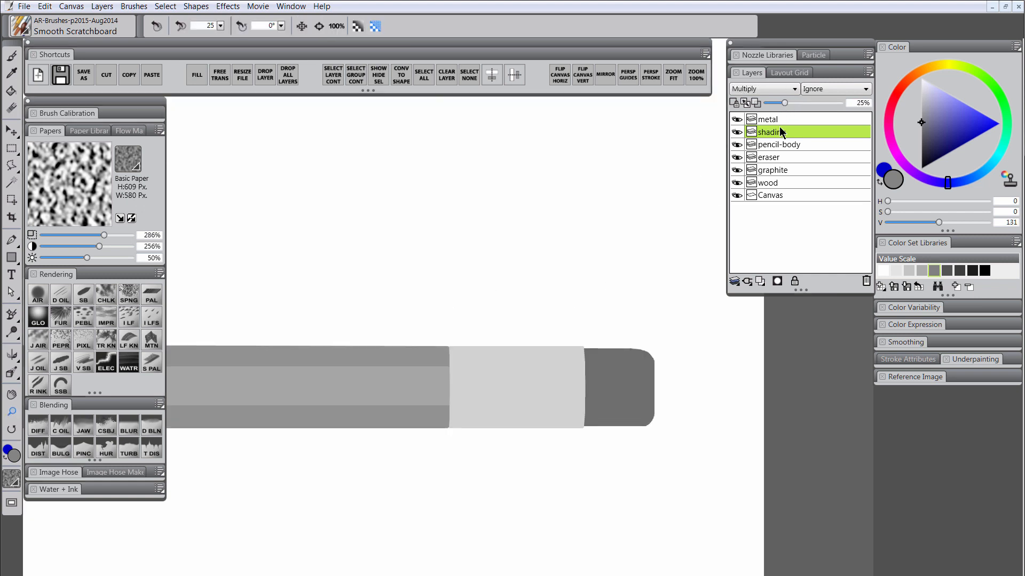
Select the contents of the metal layer and add a layer named "metal-detail" above it
{"action": "left_click", "coordinate": [782, 121]}
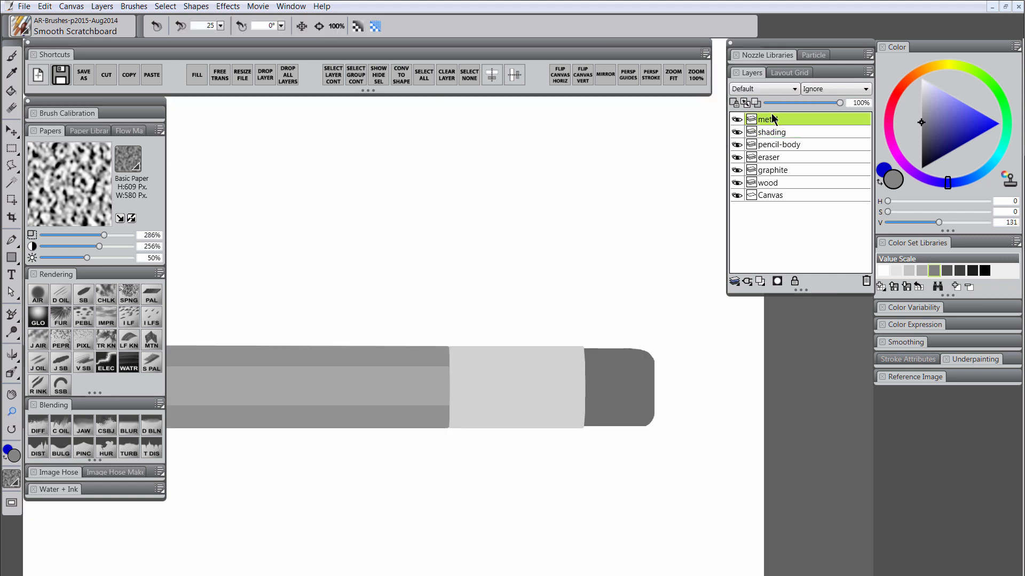
{"action": "left_click", "coordinate": [334, 79]}
{"action": "left_click", "coordinate": [759, 281]}
{"action": "double_click", "coordinate": [771, 119]}
{"action": "type", "text": "metal-detail"}
{"action": "key", "text": "Return"}
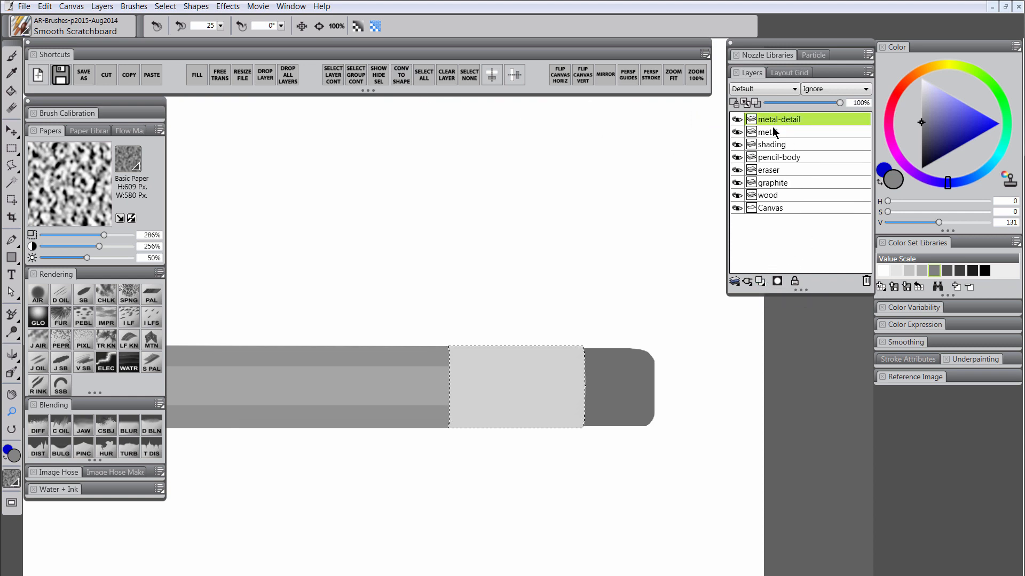
With the selection outline hidden, paint two groups of vertical bands in gray value 111 near both ends of the metal ferrule
{"action": "key", "text": "ctrl+shift+h"}
{"action": "key", "text": "b"}
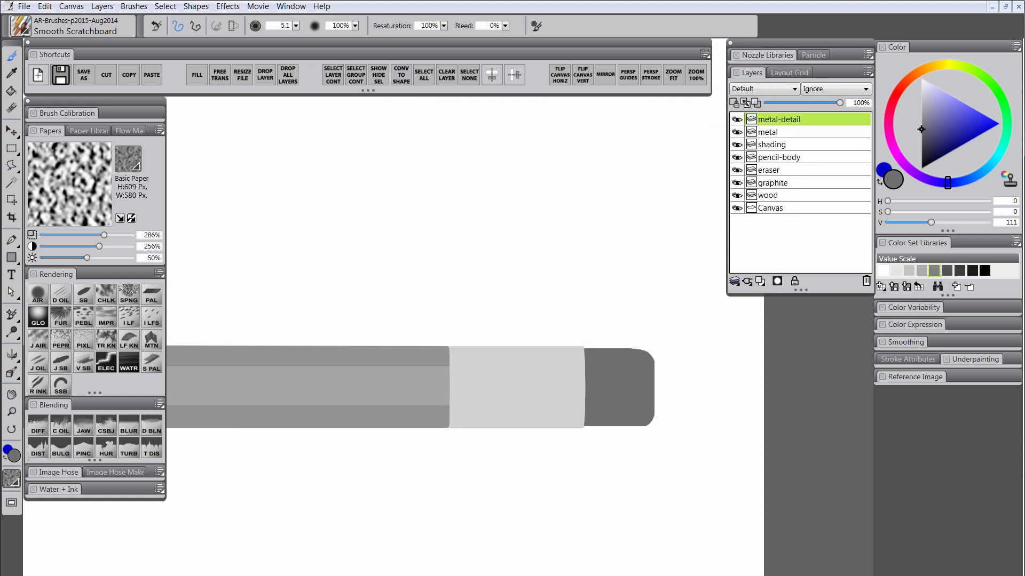
{"action": "left_click_drag", "start_coordinate": [463, 344], "coordinate": [462, 428]}
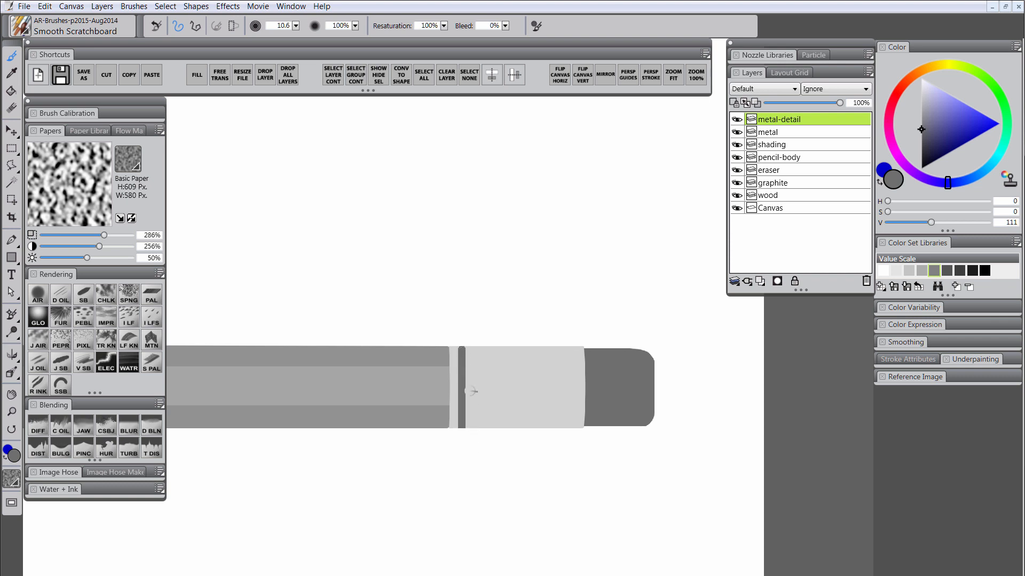
{"action": "mouse_move", "coordinate": [474, 346]}
{"action": "left_mouse_down"}
{"action": "mouse_move", "coordinate": [475, 428]}
{"action": "mouse_move", "coordinate": [486, 429]}
{"action": "left_mouse_up"}
{"action": "left_click_drag", "start_coordinate": [496, 346], "coordinate": [496, 428]}
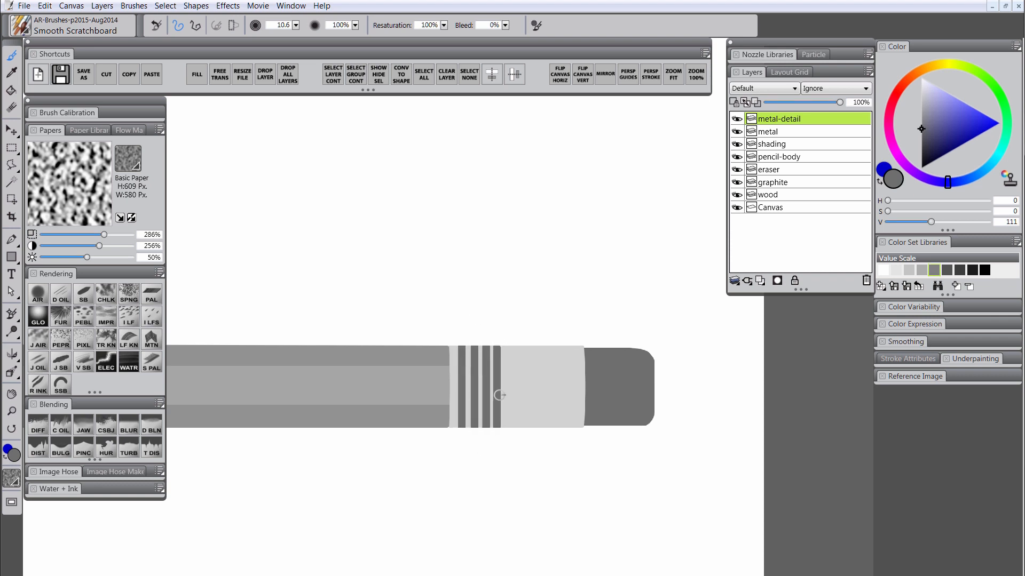
{"action": "left_click_drag", "start_coordinate": [576, 346], "coordinate": [576, 429]}
{"action": "mouse_move", "coordinate": [563, 346]}
{"action": "left_mouse_down"}
{"action": "mouse_move", "coordinate": [563, 429]}
{"action": "mouse_move", "coordinate": [550, 429]}
{"action": "left_mouse_up"}
{"action": "left_click_drag", "start_coordinate": [538, 346], "coordinate": [538, 429]}
Paint a column of thinner horizontal bars between the ferrule's two band groups and erase a gap at each end of the bars
{"action": "key", "text": "["}
{"action": "left_click_drag", "start_coordinate": [500, 354], "coordinate": [535, 353]}
{"action": "mouse_move", "coordinate": [500, 363]}
{"action": "left_mouse_down"}
{"action": "mouse_move", "coordinate": [535, 363]}
{"action": "mouse_move", "coordinate": [535, 400]}
{"action": "left_mouse_up"}
{"action": "mouse_move", "coordinate": [500, 410]}
{"action": "left_mouse_down"}
{"action": "mouse_move", "coordinate": [535, 410]}
{"action": "mouse_move", "coordinate": [535, 419]}
{"action": "left_mouse_up"}
{"action": "key", "text": "n"}
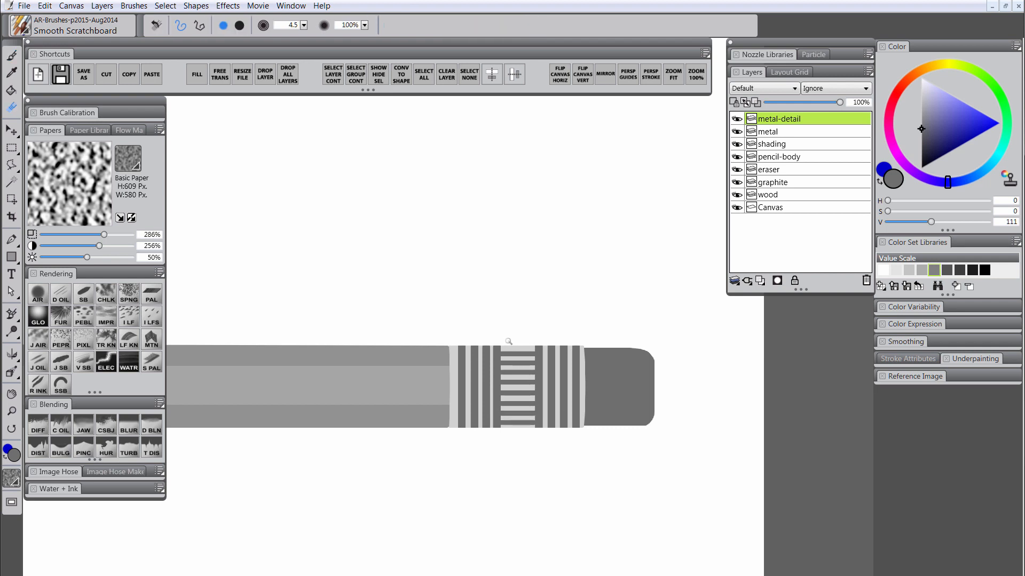
{"action": "key", "text": "]"}
{"action": "left_click_drag", "start_coordinate": [502, 346], "coordinate": [500, 426]}
{"action": "left_click_drag", "start_coordinate": [537, 345], "coordinate": [535, 427]}
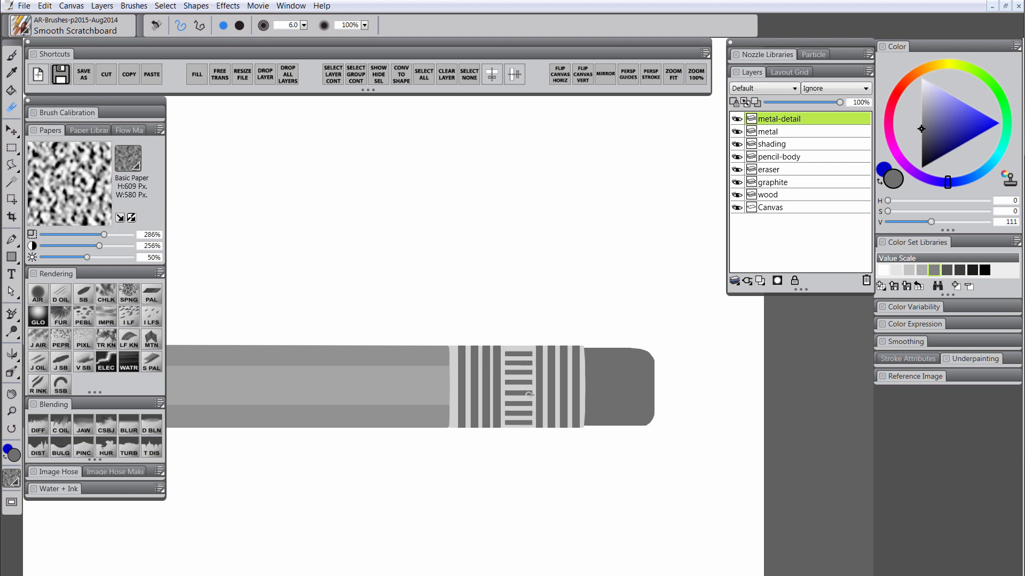
On the metal layer, push small notches into the ferrule's edges between the bands with the Distorto brush
{"action": "left_click", "coordinate": [779, 132]}
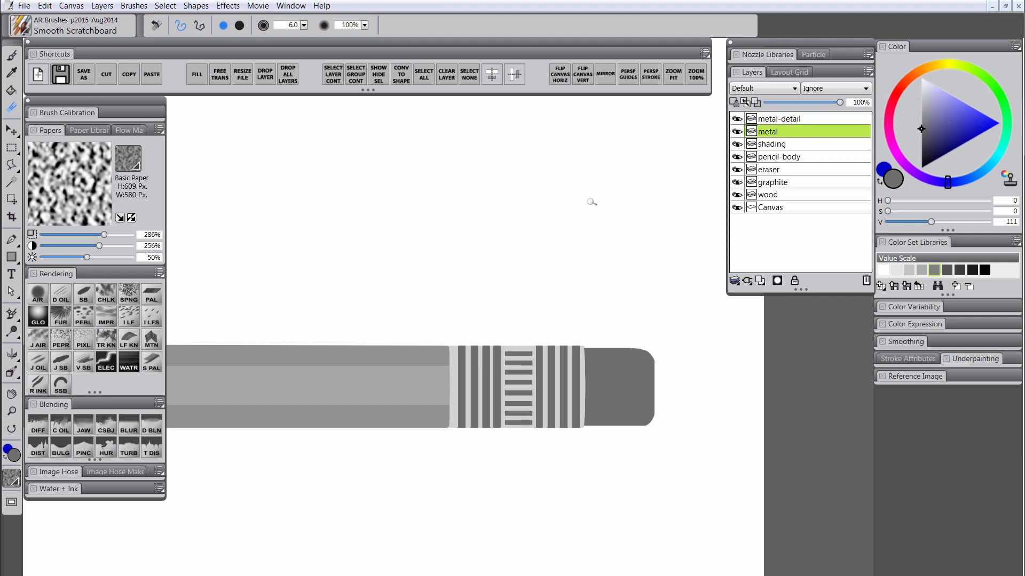
{"action": "key", "text": "b"}
{"action": "key", "text": "]"}
{"action": "left_click_drag", "start_coordinate": [468, 341], "coordinate": [468, 346]}
{"action": "left_click_drag", "start_coordinate": [480, 341], "coordinate": [480, 347]}
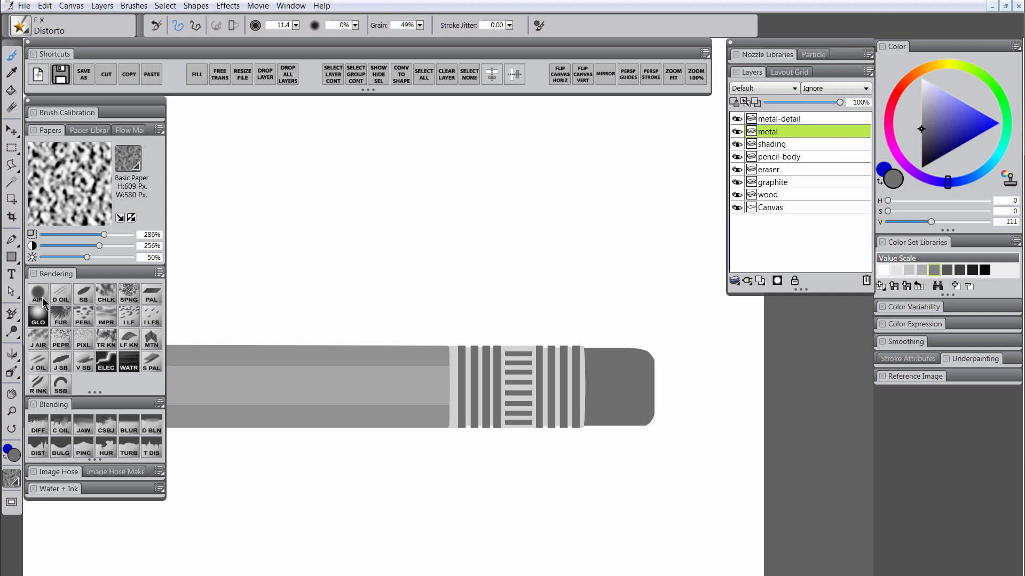
Highlight each vertical band on metal-detail with a thin Digital Airbrush stroke of gray value 209, keeping transparency preserved
{"action": "left_click", "coordinate": [42, 297]}
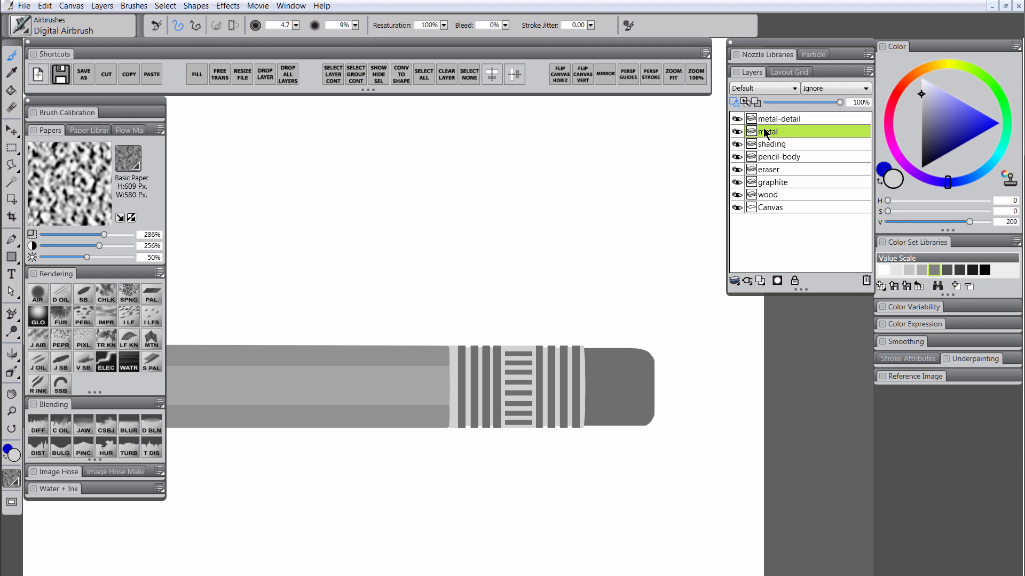
{"action": "left_click", "coordinate": [770, 119]}
{"action": "left_click_drag", "start_coordinate": [463, 345], "coordinate": [462, 430]}
{"action": "mouse_move", "coordinate": [475, 345]}
{"action": "left_mouse_down"}
{"action": "mouse_move", "coordinate": [475, 431]}
{"action": "mouse_move", "coordinate": [486, 395]}
{"action": "mouse_move", "coordinate": [486, 430]}
{"action": "left_mouse_up"}
{"action": "left_click_drag", "start_coordinate": [497, 344], "coordinate": [497, 430]}
{"action": "left_click_drag", "start_coordinate": [540, 343], "coordinate": [540, 430]}
{"action": "mouse_move", "coordinate": [539, 340]}
{"action": "left_mouse_down"}
{"action": "mouse_move", "coordinate": [538, 430]}
{"action": "mouse_move", "coordinate": [551, 430]}
{"action": "left_mouse_up"}
{"action": "left_click_drag", "start_coordinate": [564, 343], "coordinate": [564, 430]}
{"action": "left_click_drag", "start_coordinate": [576, 344], "coordinate": [576, 430]}
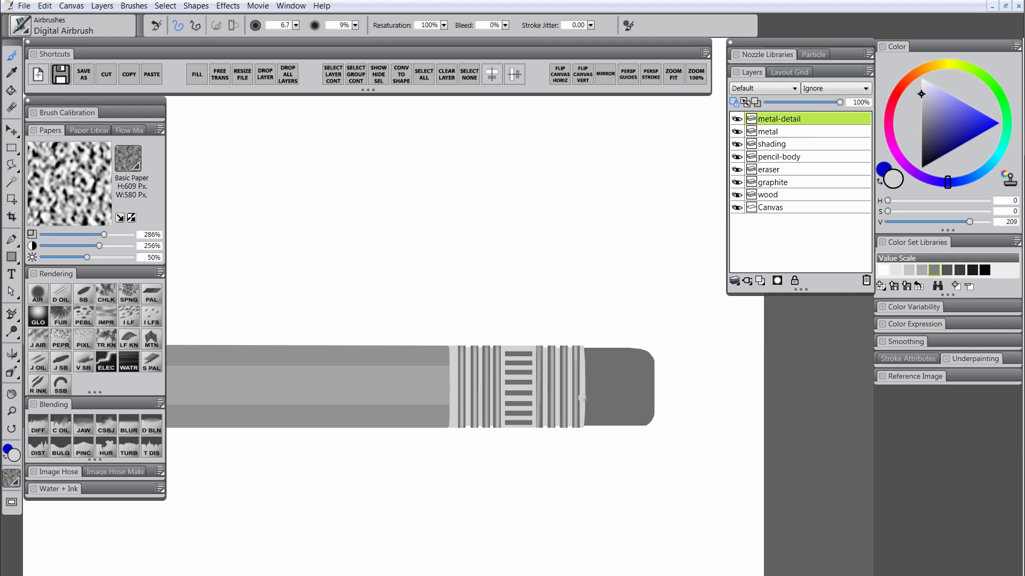
Shade the ends and the upper and lower edges of the metal layer with a large Digital Airbrush in gray value 47
{"action": "left_click", "coordinate": [775, 132]}
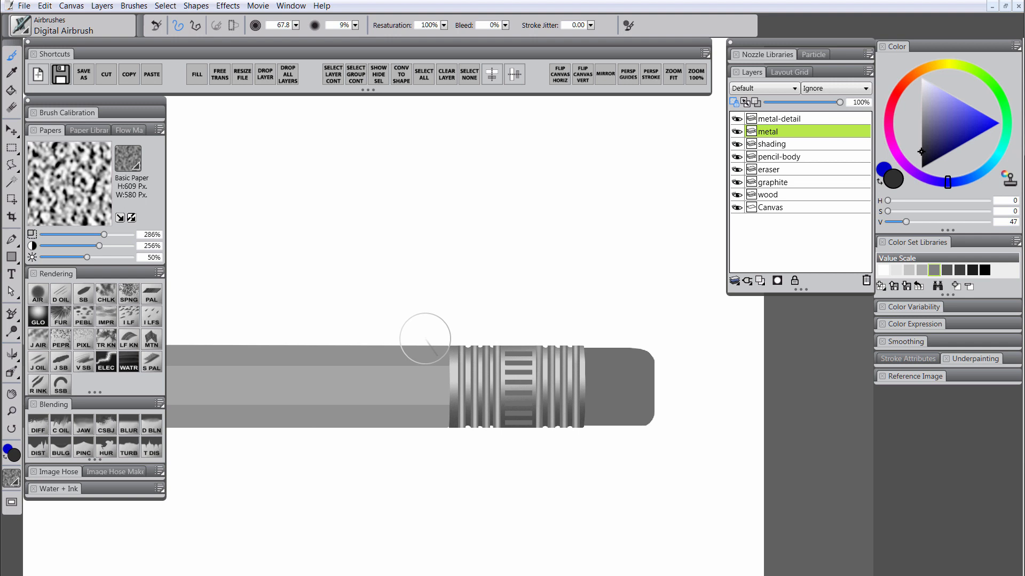
{"action": "mouse_move", "coordinate": [423, 343]}
{"action": "left_mouse_down"}
{"action": "mouse_move", "coordinate": [588, 412]}
{"action": "mouse_move", "coordinate": [640, 412]}
{"action": "left_mouse_up"}
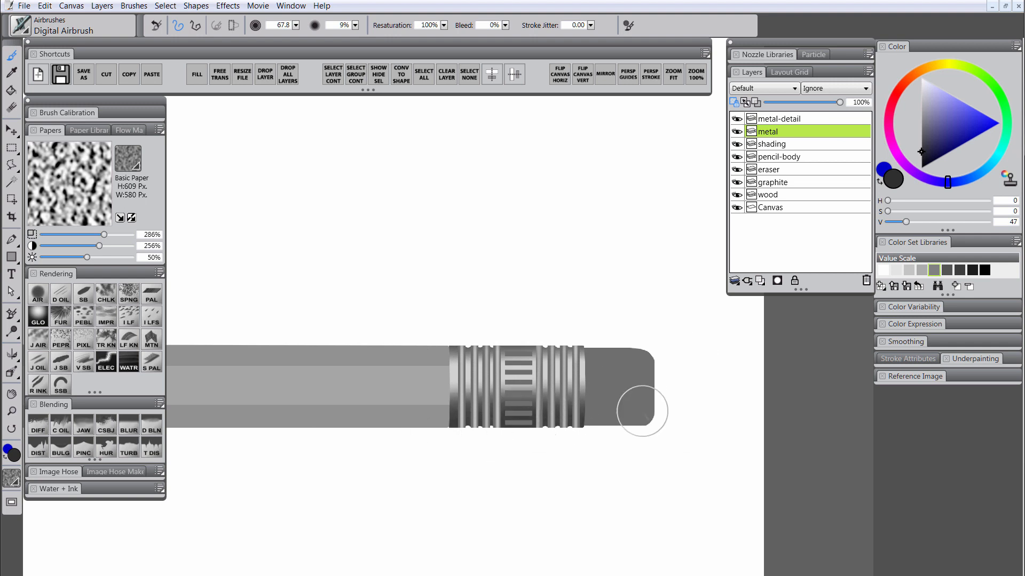
{"action": "left_click_drag", "start_coordinate": [476, 370], "coordinate": [435, 378]}
{"action": "mouse_move", "coordinate": [612, 437]}
{"action": "left_mouse_down"}
{"action": "mouse_move", "coordinate": [442, 441]}
{"action": "mouse_move", "coordinate": [627, 430]}
{"action": "left_mouse_up"}
{"action": "key", "text": "bracketright"}
{"action": "key", "text": "bracketright"}
{"action": "key", "text": "bracketright"}
{"action": "key", "text": "bracketright"}
Airbrush small white highlights along the horizontal bars on the metal-detail layer
{"action": "left_click", "coordinate": [774, 118]}
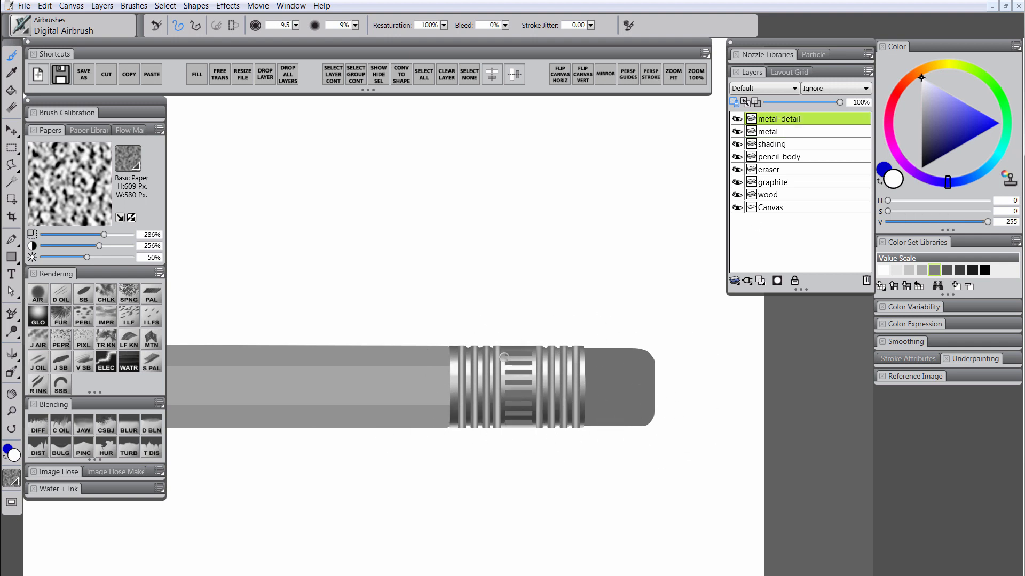
{"action": "key", "text": "bracketleft"}
{"action": "key", "text": "bracketleft"}
{"action": "key", "text": "bracketleft"}
{"action": "key", "text": "bracketleft"}
{"action": "key", "text": "bracketleft"}
{"action": "key", "text": "bracketleft"}
{"action": "key", "text": "bracketleft"}
{"action": "left_click_drag", "start_coordinate": [514, 357], "coordinate": [535, 357]}
{"action": "mouse_move", "coordinate": [506, 366]}
{"action": "left_mouse_down"}
{"action": "mouse_move", "coordinate": [541, 366]}
{"action": "mouse_move", "coordinate": [534, 375]}
{"action": "left_mouse_up"}
{"action": "mouse_move", "coordinate": [506, 386]}
{"action": "left_mouse_down"}
{"action": "mouse_move", "coordinate": [535, 385]}
{"action": "mouse_move", "coordinate": [535, 396]}
{"action": "left_mouse_up"}
{"action": "left_click_drag", "start_coordinate": [505, 406], "coordinate": [534, 406]}
{"action": "mouse_move", "coordinate": [505, 416]}
{"action": "left_mouse_down"}
{"action": "mouse_move", "coordinate": [535, 415]}
{"action": "mouse_move", "coordinate": [536, 425]}
{"action": "left_mouse_up"}
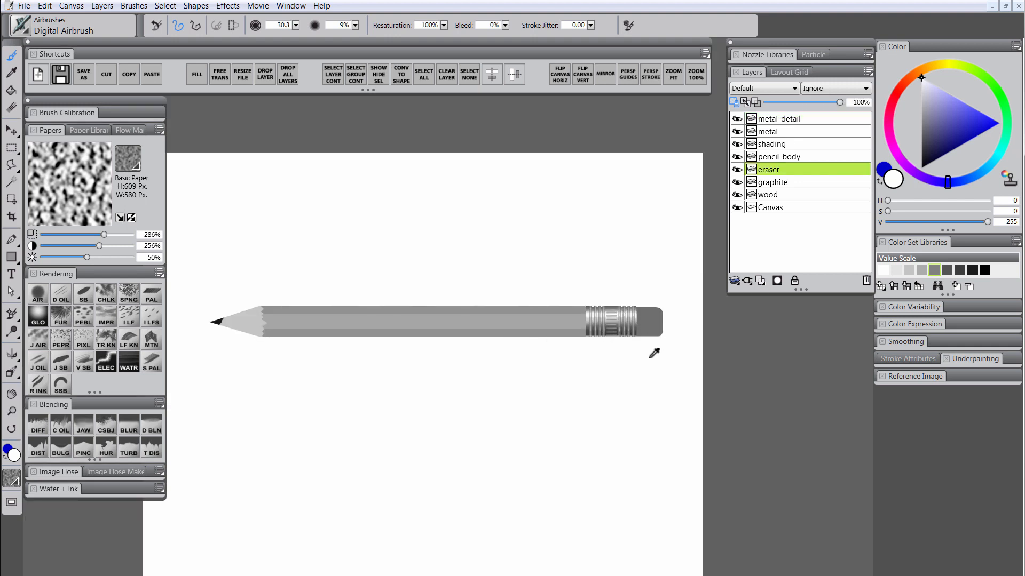
Shade the eraser layer with dark airbrushing along its edges and a white highlight, undoing the unwanted stroke
{"action": "key", "text": "bracketright"}
{"action": "key", "text": "bracketright"}
{"action": "key", "text": "bracketleft"}
{"action": "mouse_move", "coordinate": [632, 316]}
{"action": "left_mouse_down"}
{"action": "mouse_move", "coordinate": [679, 316]}
{"action": "mouse_move", "coordinate": [648, 336]}
{"action": "mouse_move", "coordinate": [693, 328]}
{"action": "mouse_move", "coordinate": [671, 303]}
{"action": "left_mouse_up"}
{"action": "left_click", "coordinate": [221, 321], "text": "alt"}
{"action": "left_click", "coordinate": [674, 317], "text": "alt"}
{"action": "left_click_drag", "start_coordinate": [633, 316], "coordinate": [707, 314]}
{"action": "key", "text": "ctrl+z"}
{"action": "mouse_move", "coordinate": [626, 338]}
{"action": "left_mouse_down"}
{"action": "mouse_move", "coordinate": [663, 342]}
{"action": "mouse_move", "coordinate": [670, 332]}
{"action": "left_mouse_up"}
{"action": "left_click", "coordinate": [220, 321], "text": "alt"}
{"action": "key", "text": "bracketleft"}
{"action": "key", "text": "bracketleft"}
{"action": "key", "text": "bracketright"}
{"action": "left_click", "coordinate": [647, 460], "text": "alt"}
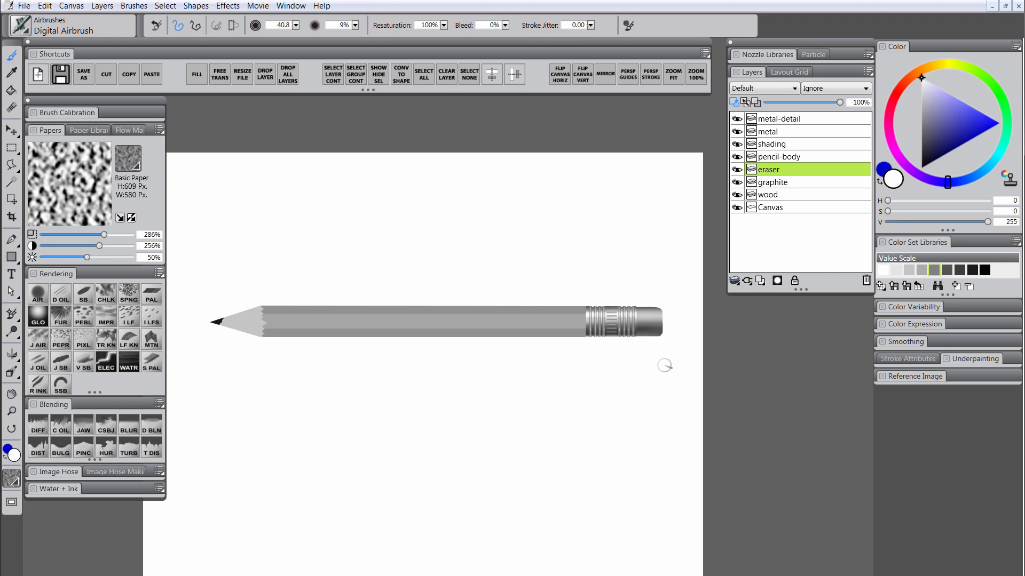
Darken the pencil body's lower strip on the shading layer, set the layer to 46% opacity, and try white strokes along both strips
{"action": "left_click", "coordinate": [786, 145]}
{"action": "left_click", "coordinate": [220, 321], "text": "alt"}
{"action": "key", "text": "bracketright"}
{"action": "key", "text": "bracketright"}
{"action": "key", "text": "bracketright"}
{"action": "mouse_move", "coordinate": [267, 334]}
{"action": "left_mouse_down"}
{"action": "mouse_move", "coordinate": [627, 344]}
{"action": "mouse_move", "coordinate": [424, 341]}
{"action": "left_mouse_up"}
{"action": "left_click", "coordinate": [799, 102]}
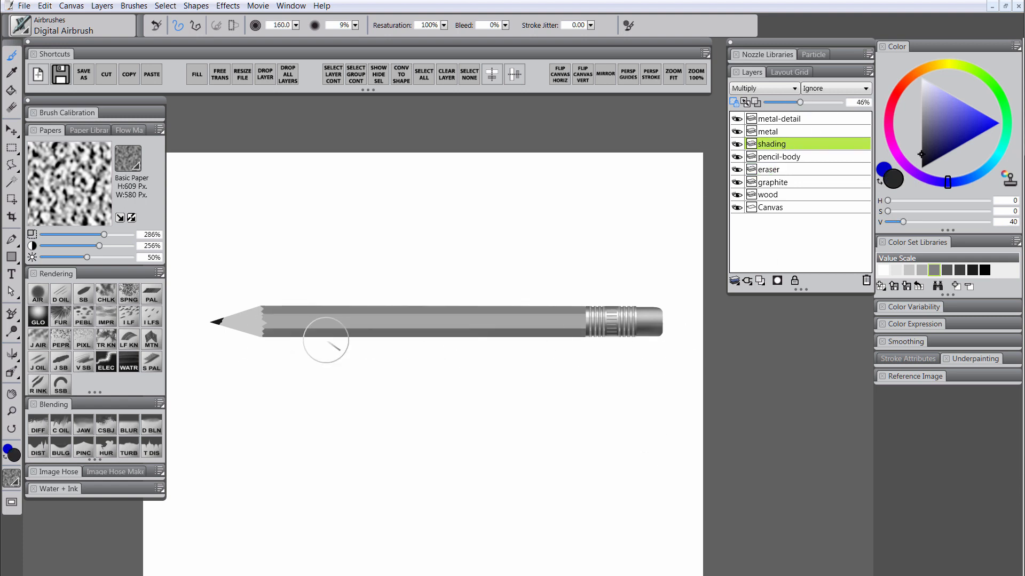
{"action": "left_click", "coordinate": [325, 358], "text": "alt"}
{"action": "left_click_drag", "start_coordinate": [354, 308], "coordinate": [598, 310]}
{"action": "left_click_drag", "start_coordinate": [238, 335], "coordinate": [665, 341]}
{"action": "key", "text": "ctrl+z"}
Shade the wood cone's lower side dark and its upper side white, and soften the wood with Diffuse Blur
{"action": "left_click", "coordinate": [784, 195]}
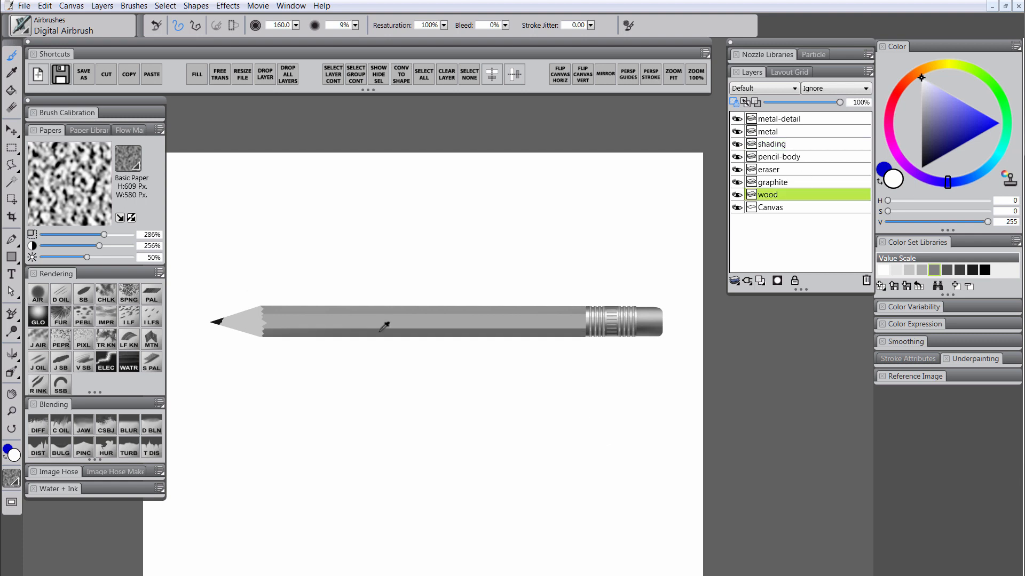
{"action": "left_click", "coordinate": [382, 330], "text": "alt"}
{"action": "key", "text": "bracketleft"}
{"action": "key", "text": "bracketleft"}
{"action": "mouse_move", "coordinate": [204, 326]}
{"action": "left_mouse_down"}
{"action": "mouse_move", "coordinate": [303, 330]}
{"action": "mouse_move", "coordinate": [332, 314]}
{"action": "mouse_move", "coordinate": [229, 321]}
{"action": "left_mouse_up"}
{"action": "key", "text": "bracketleft"}
{"action": "key", "text": "bracketleft"}
{"action": "key", "text": "bracketleft"}
{"action": "left_click", "coordinate": [268, 295], "text": "alt"}
{"action": "left_click", "coordinate": [38, 425]}
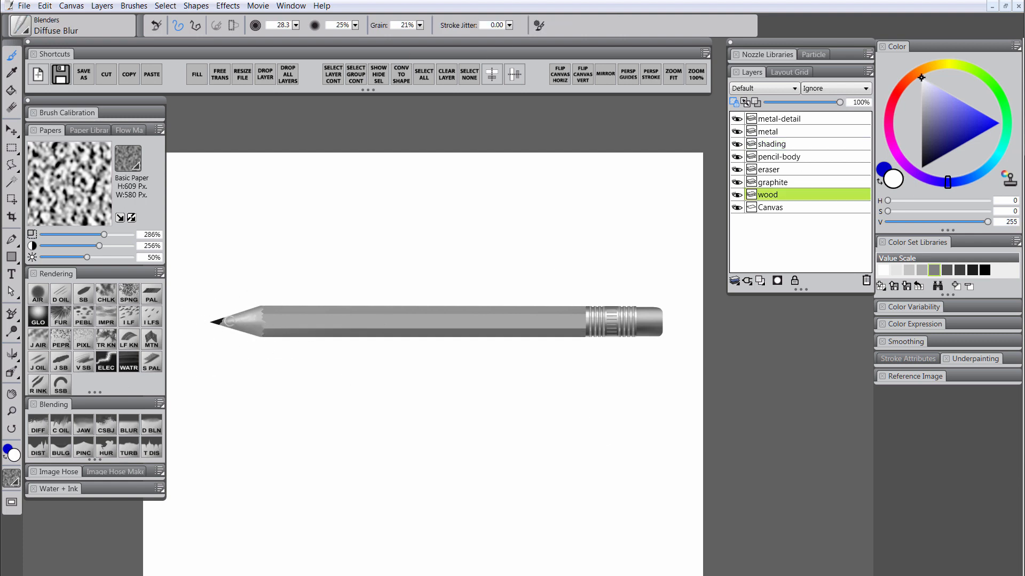
Texture the graphite tip with light gray and dark strokes of the Square Chalk brush
{"action": "left_click", "coordinate": [798, 184]}
{"action": "left_click", "coordinate": [226, 321], "text": "alt"}
{"action": "left_click", "coordinate": [107, 294]}
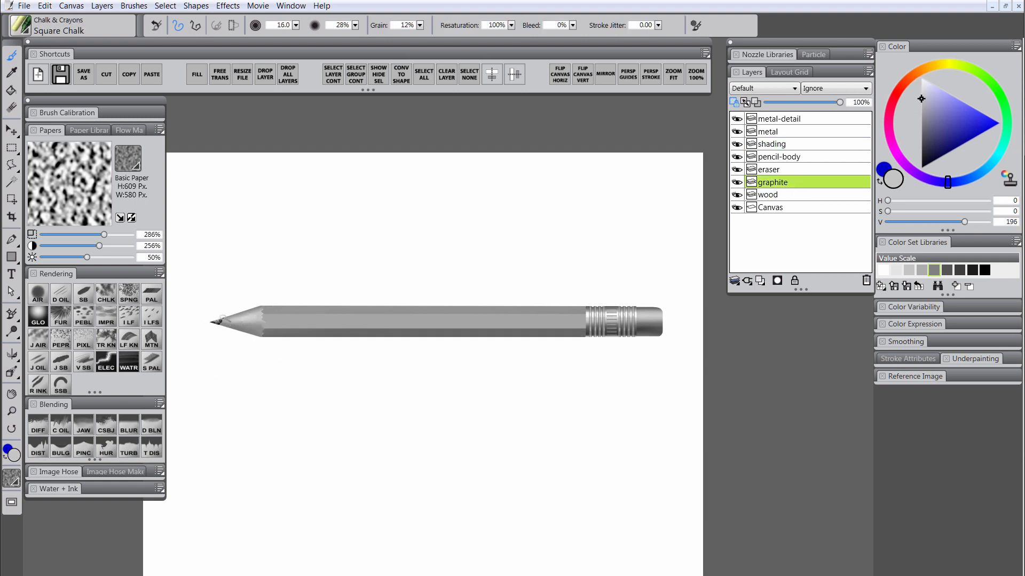
{"action": "left_click_drag", "start_coordinate": [918, 156], "coordinate": [915, 170]}
{"action": "mouse_move", "coordinate": [222, 324]}
{"action": "left_mouse_down"}
{"action": "mouse_move", "coordinate": [214, 322]}
{"action": "mouse_move", "coordinate": [261, 312]}
{"action": "mouse_move", "coordinate": [230, 312]}
{"action": "left_mouse_up"}
Add white chalk texture to the wood layer and soften it with a larger Diffuse Blur brush
{"action": "left_click", "coordinate": [920, 77]}
{"action": "left_click", "coordinate": [780, 195]}
{"action": "key", "text": "bracketright"}
{"action": "key", "text": "bracketright"}
{"action": "key", "text": "bracketright"}
{"action": "left_click", "coordinate": [39, 425]}
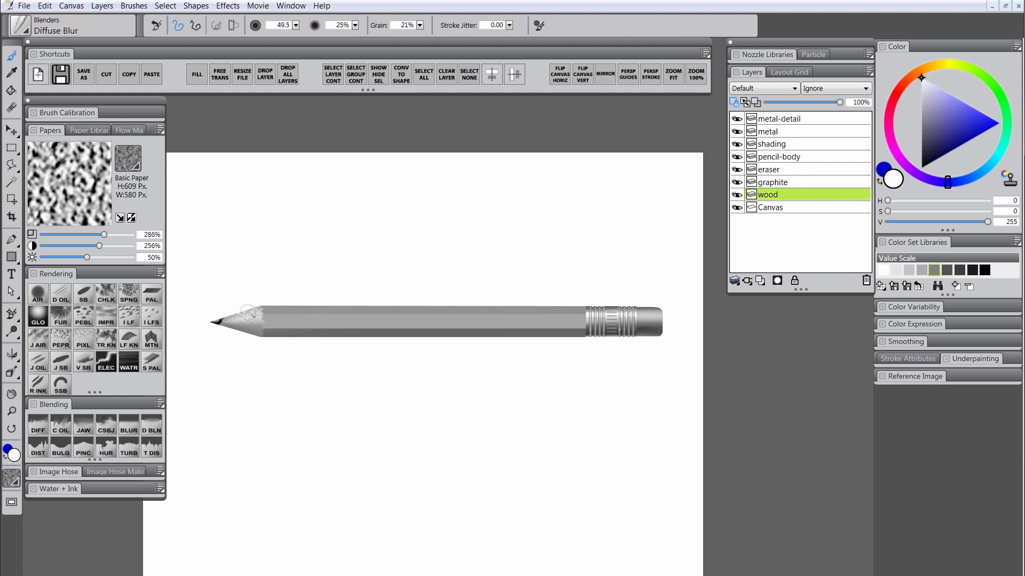
Group all layers from metal-detail down to wood and name the group "pencil"
{"action": "left_click", "coordinate": [784, 121]}
{"action": "left_click", "coordinate": [784, 195], "text": "shift"}
{"action": "key", "text": "ctrl+g"}
{"action": "double_click", "coordinate": [772, 120]}
{"action": "type", "text": "pen"}
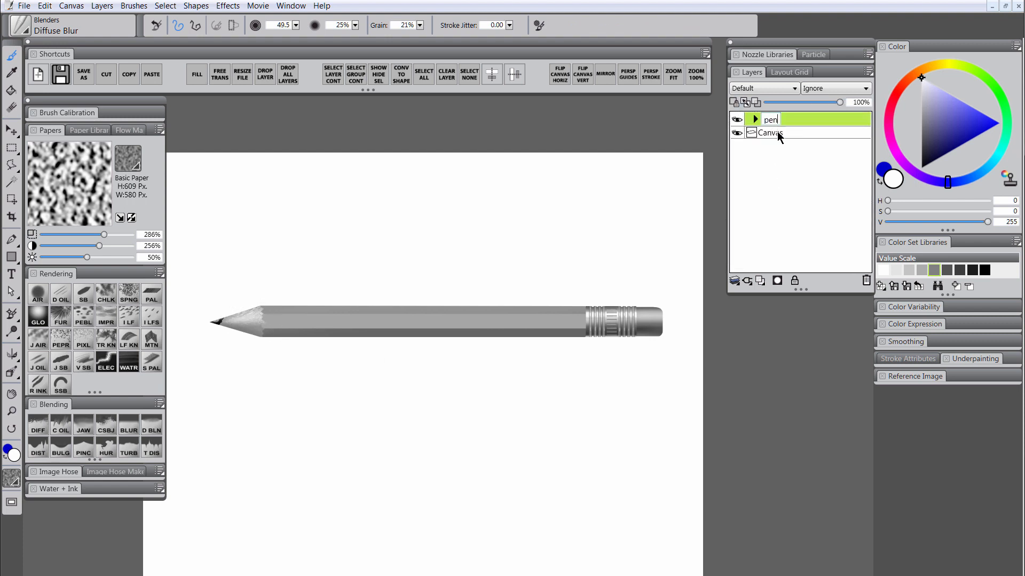
{"action": "type", "text": "cil"}
{"action": "key", "text": "Return"}
Select the pencil group's contents and add a layer named "tint" above metal-detail with the Colorize composite method
{"action": "left_click", "coordinate": [755, 119]}
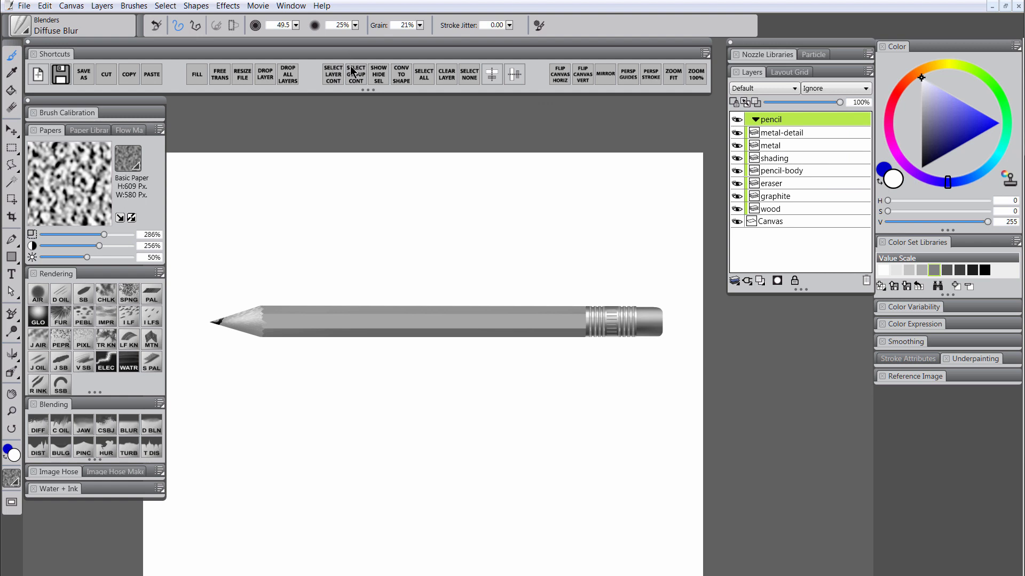
{"action": "left_click", "coordinate": [352, 71]}
{"action": "left_click", "coordinate": [787, 133]}
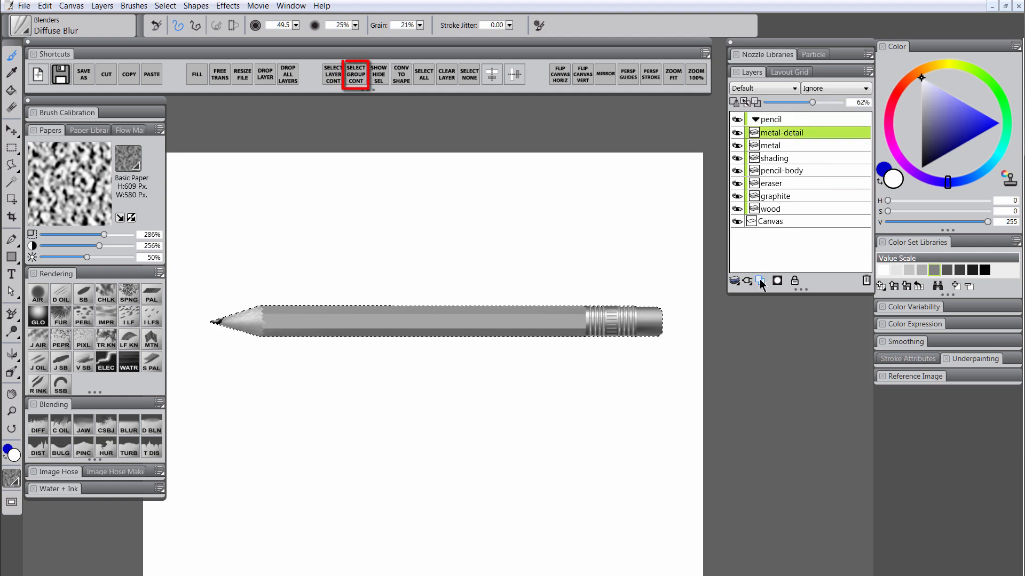
{"action": "left_click", "coordinate": [759, 281]}
{"action": "double_click", "coordinate": [768, 134]}
{"action": "type", "text": "ti"}
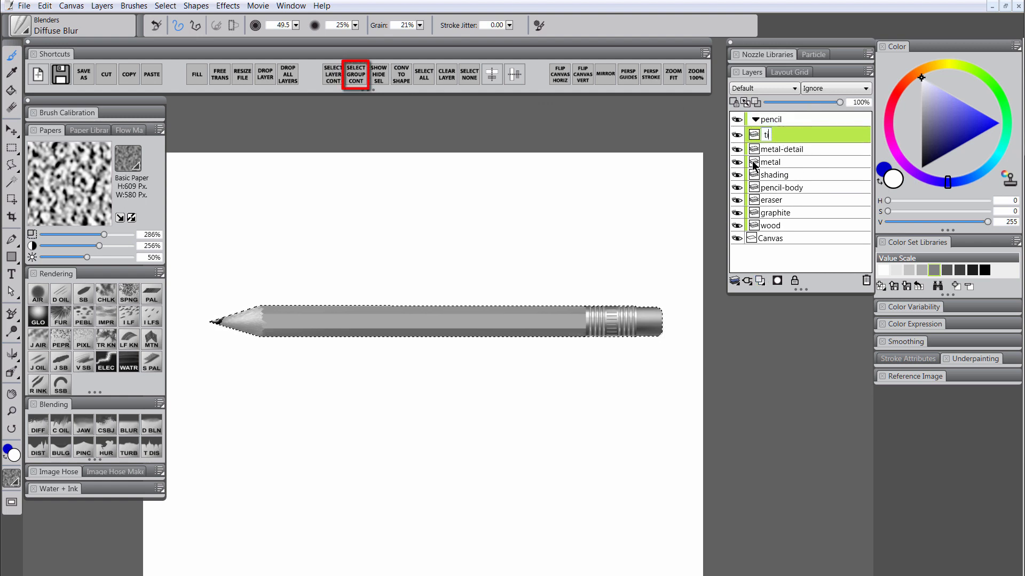
{"action": "type", "text": "nt"}
{"action": "key", "text": "Return"}
{"action": "left_click", "coordinate": [763, 88]}
{"action": "left_click", "coordinate": [735, 141]}
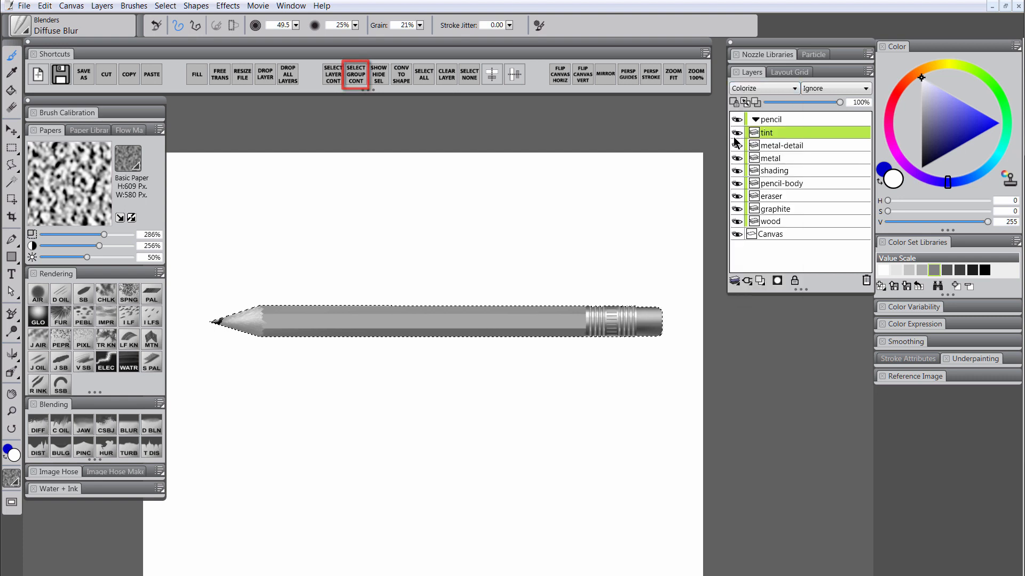
With the selection outline hidden, airbrush the pencil body on the tint layer in yellow of hue 122, saturation 255, value 117
{"action": "left_click", "coordinate": [38, 294]}
{"action": "key", "text": "ctrl+shift+h"}
{"action": "left_click", "coordinate": [940, 64]}
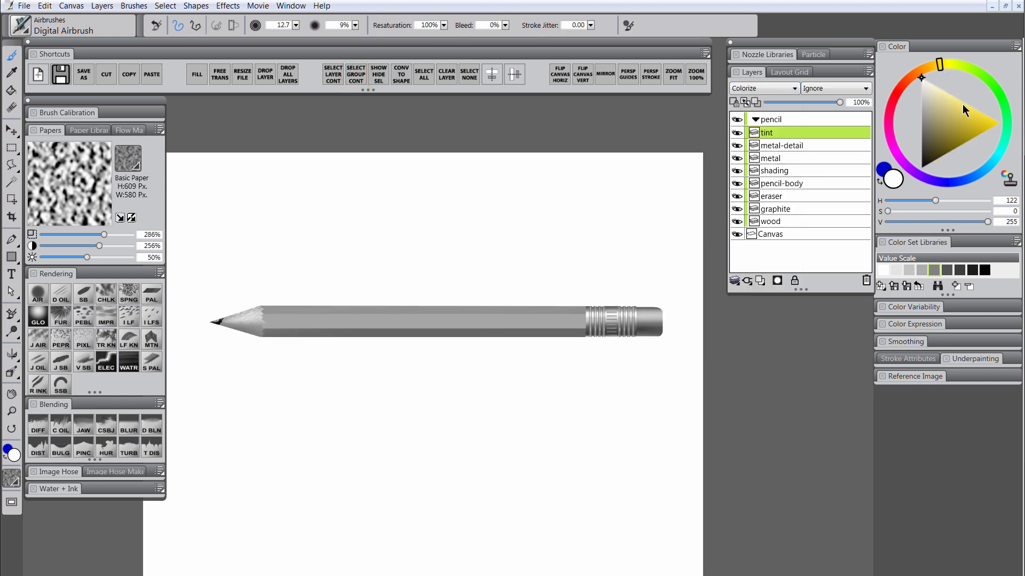
{"action": "mouse_move", "coordinate": [963, 110]}
{"action": "left_mouse_down"}
{"action": "mouse_move", "coordinate": [996, 152]}
{"action": "mouse_move", "coordinate": [990, 141]}
{"action": "left_mouse_up"}
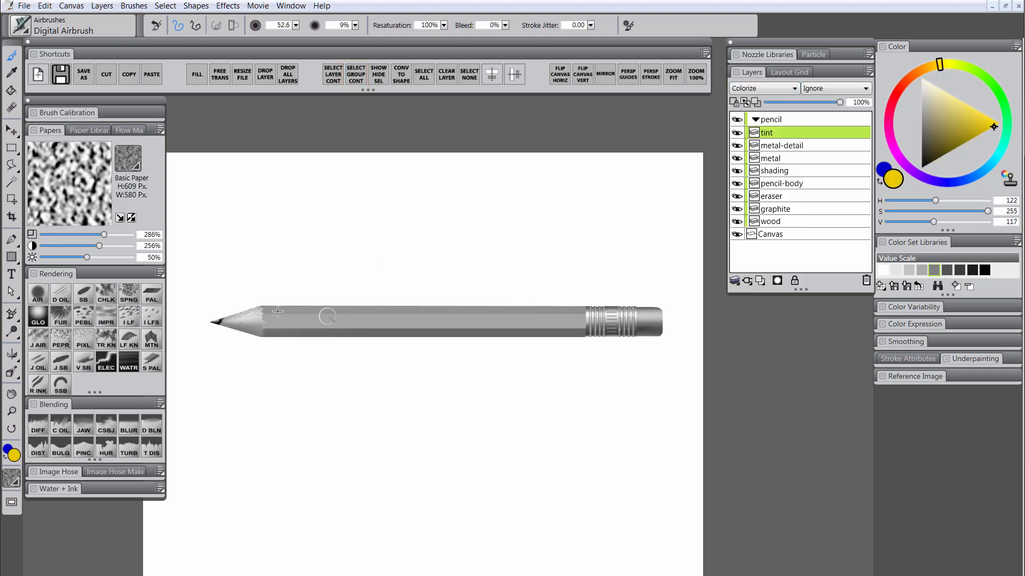
{"action": "mouse_move", "coordinate": [277, 311]}
{"action": "left_mouse_down"}
{"action": "mouse_move", "coordinate": [266, 337]}
{"action": "mouse_move", "coordinate": [273, 306]}
{"action": "mouse_move", "coordinate": [283, 323]}
{"action": "left_mouse_up"}
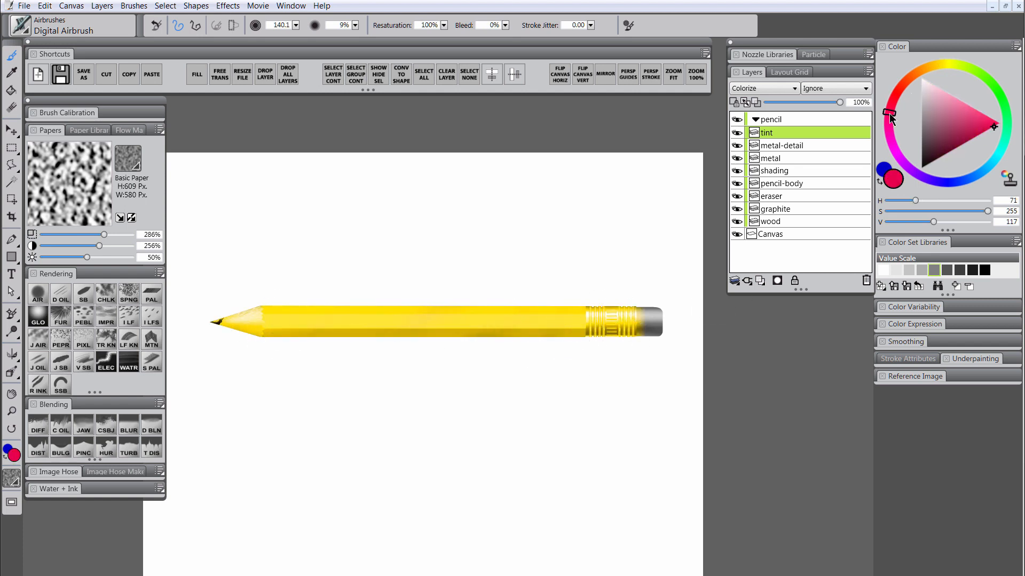
Tint the eraser pinkish red, warm the body's lower edge with orange, and mute the yellow on the metal ferrule
{"action": "left_click_drag", "start_coordinate": [647, 325], "coordinate": [670, 252]}
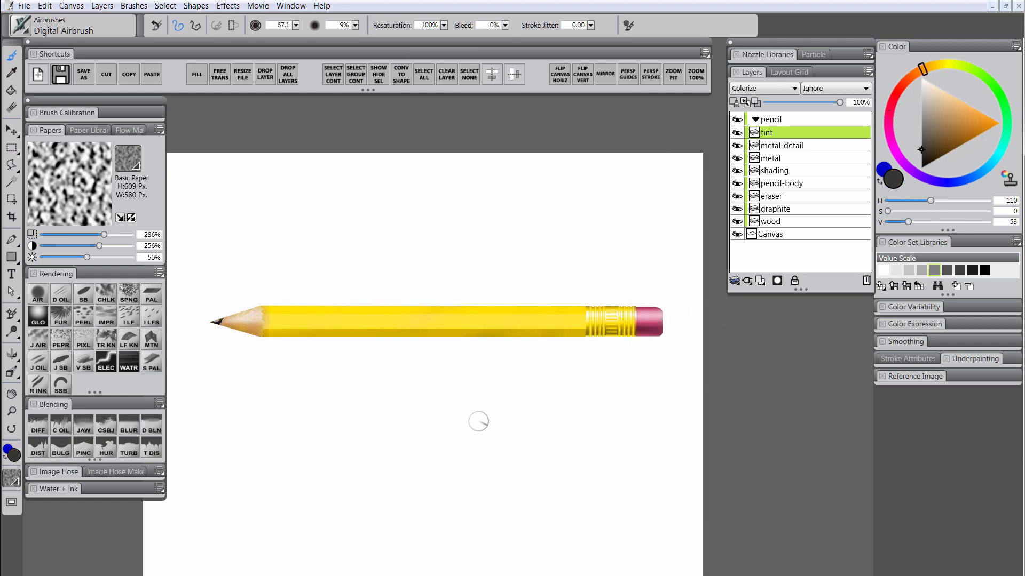
{"action": "left_click_drag", "start_coordinate": [393, 334], "coordinate": [496, 336]}
{"action": "left_click_drag", "start_coordinate": [630, 326], "coordinate": [600, 299]}
{"action": "left_click", "coordinate": [634, 325], "text": "alt"}
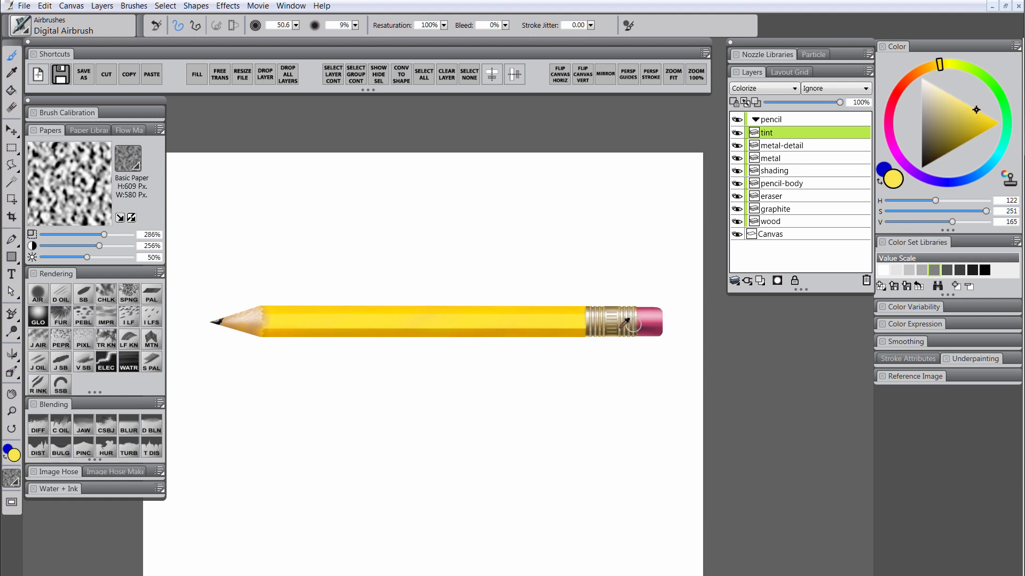
Tint the shadowed lower edges of the ferrule, wood and body with muted purple of hue 13, saturation 46, value 98
{"action": "left_click", "coordinate": [929, 179]}
{"action": "left_click", "coordinate": [932, 134]}
{"action": "left_click_drag", "start_coordinate": [593, 334], "coordinate": [608, 339]}
{"action": "mouse_move", "coordinate": [267, 336]}
{"action": "left_mouse_down"}
{"action": "mouse_move", "coordinate": [582, 336]}
{"action": "mouse_move", "coordinate": [256, 334]}
{"action": "left_mouse_up"}
{"action": "left_click_drag", "start_coordinate": [452, 356], "coordinate": [483, 357]}
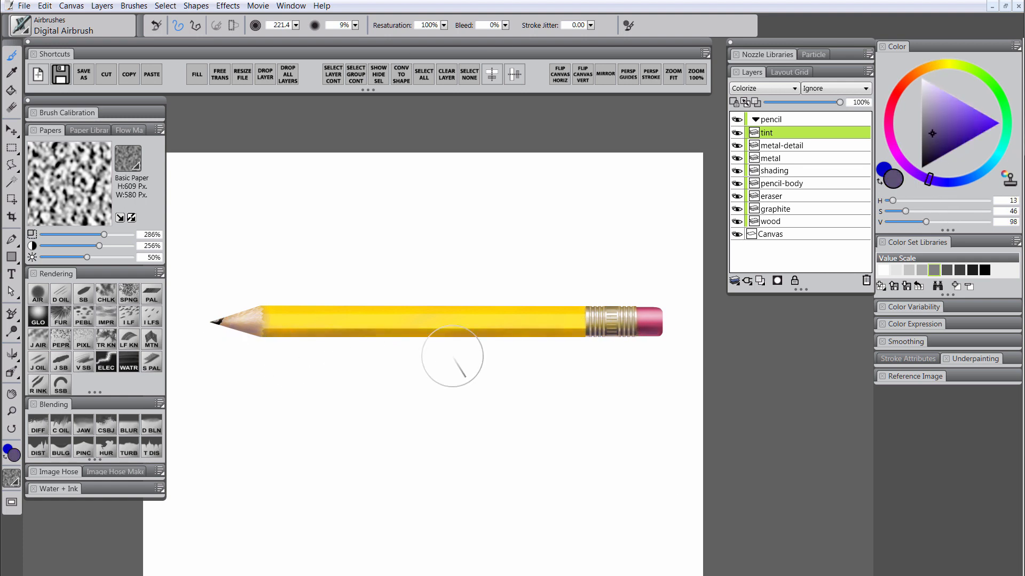
Sample yellow from the body, airbrush it along the body's full length, and choose the Detail Oils Brush
{"action": "left_click", "coordinate": [273, 320], "text": "alt"}
{"action": "left_click", "coordinate": [258, 327], "text": "alt"}
{"action": "mouse_move", "coordinate": [262, 326]}
{"action": "left_mouse_down"}
{"action": "mouse_move", "coordinate": [261, 335]}
{"action": "mouse_move", "coordinate": [582, 329]}
{"action": "left_mouse_up"}
{"action": "left_click", "coordinate": [270, 319], "text": "alt"}
{"action": "left_click", "coordinate": [60, 294]}
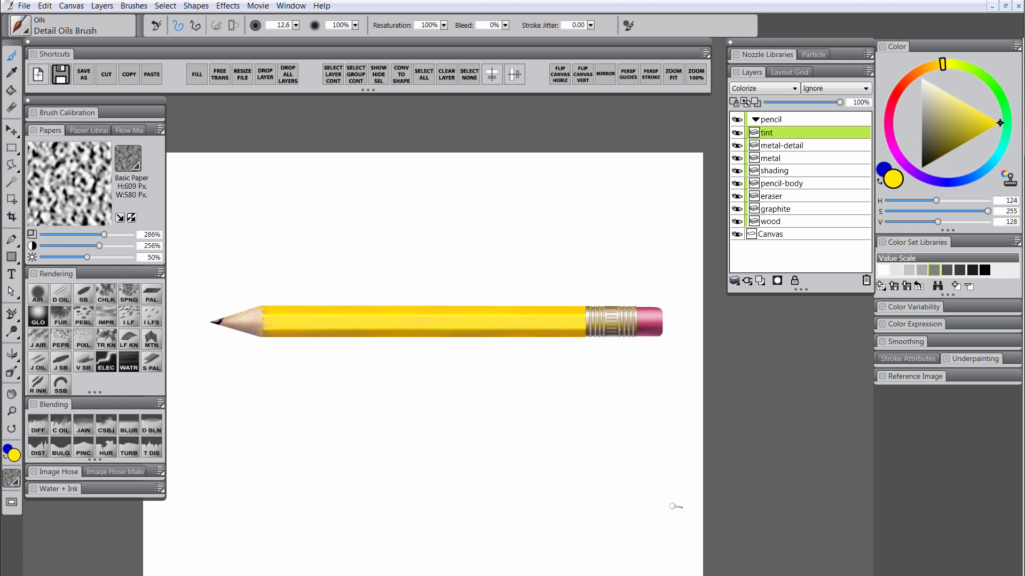
On a new layer, paint a thin pale-yellow highlight of value 218 along the pencil body's upper part, brush size 8.0
{"action": "left_click_drag", "start_coordinate": [676, 507], "coordinate": [666, 524]}
{"action": "left_click_drag", "start_coordinate": [956, 98], "coordinate": [944, 91]}
{"action": "key", "text": "ctrl+shift+n"}
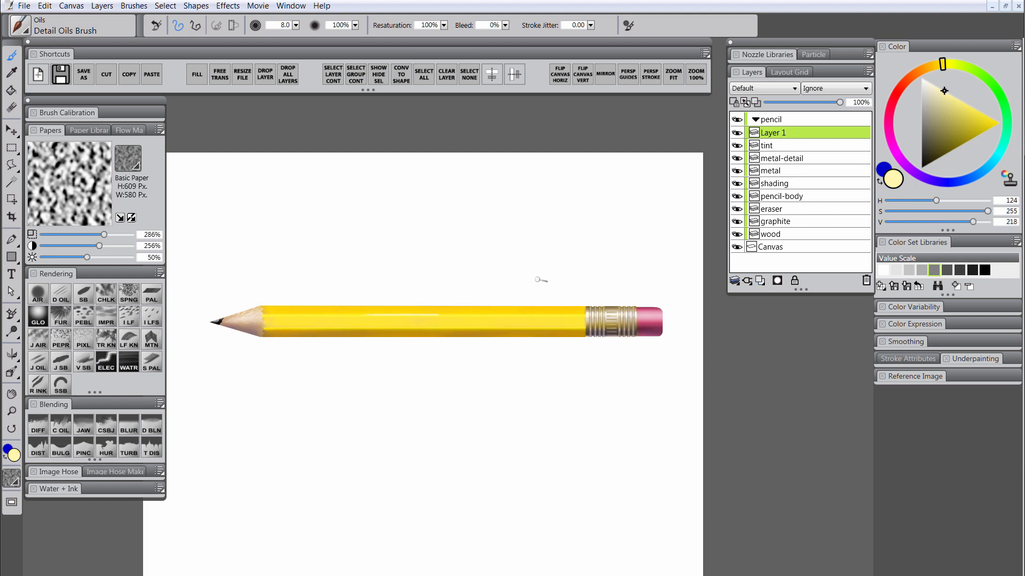
Create another layer, name it texture, and place it first inside the pencil group
{"action": "left_click", "coordinate": [771, 119]}
{"action": "left_click", "coordinate": [759, 280]}
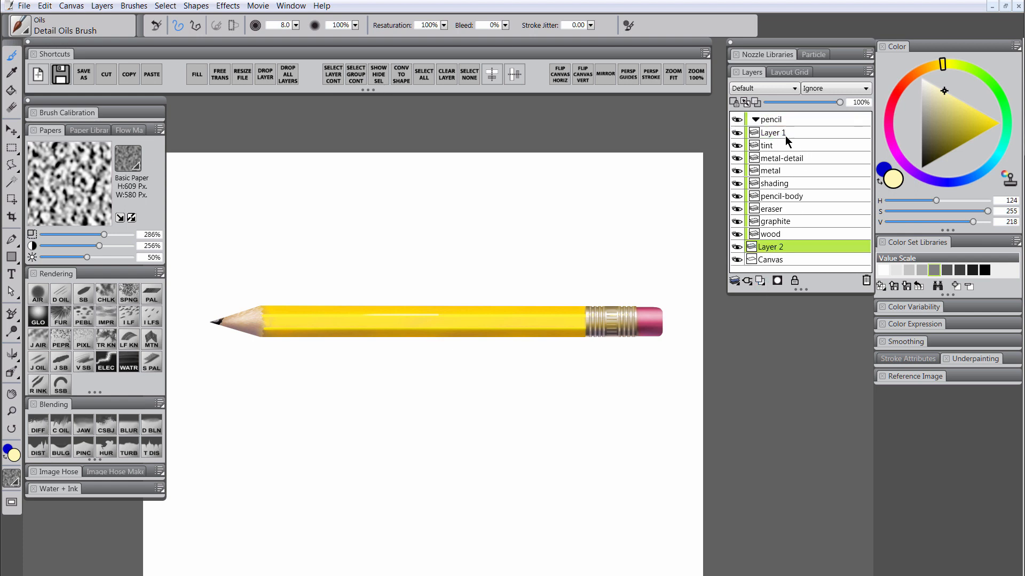
{"action": "left_click_drag", "start_coordinate": [777, 238], "coordinate": [763, 136]}
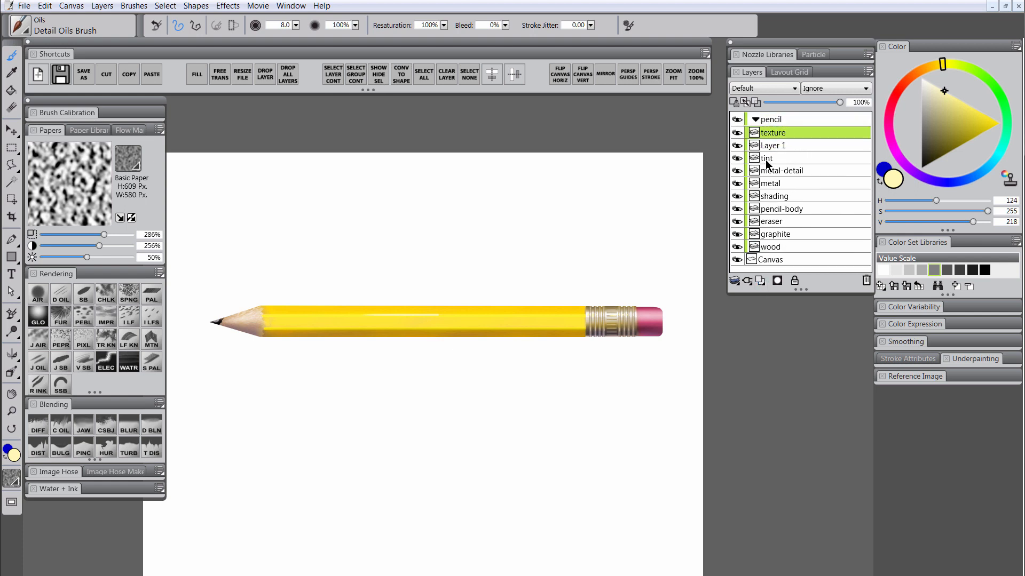
Set the texture layer to Multiply, sponge dark reddish brown (hue 92, saturation 35, value 59) across the pencil, and reduce opacity to 43%
{"action": "left_click", "coordinate": [763, 88]}
{"action": "left_click", "coordinate": [754, 187]}
{"action": "left_click", "coordinate": [926, 147]}
{"action": "left_click", "coordinate": [902, 85]}
{"action": "left_click", "coordinate": [129, 293]}
{"action": "mouse_move", "coordinate": [247, 298]}
{"action": "left_mouse_down"}
{"action": "mouse_move", "coordinate": [244, 331]}
{"action": "mouse_move", "coordinate": [565, 318]}
{"action": "left_mouse_up"}
{"action": "left_click", "coordinate": [802, 102]}
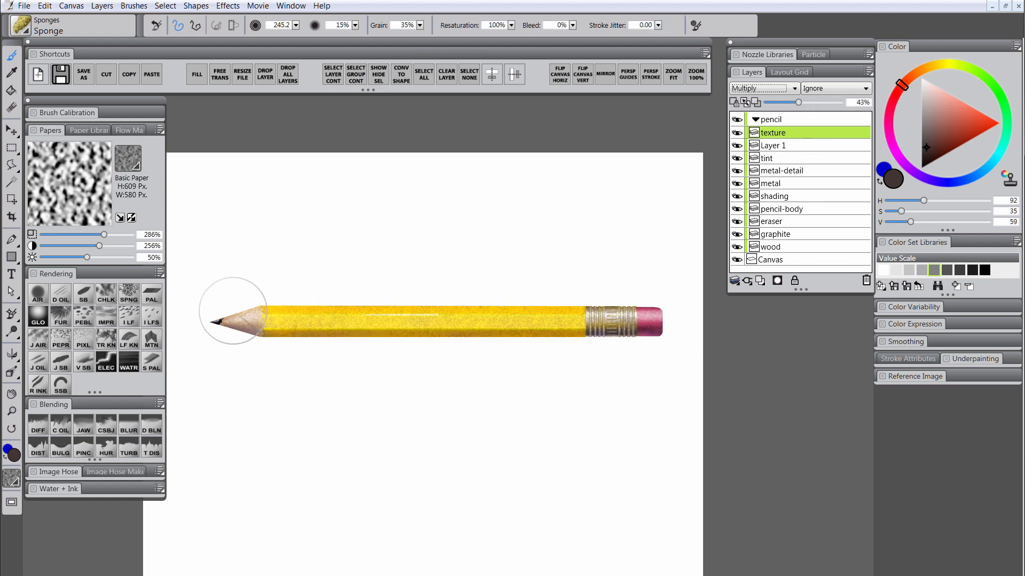
Smear the sponged texture over the ferrule and along the pencil body with the Diffuse Blur blender
{"action": "left_click", "coordinate": [47, 421]}
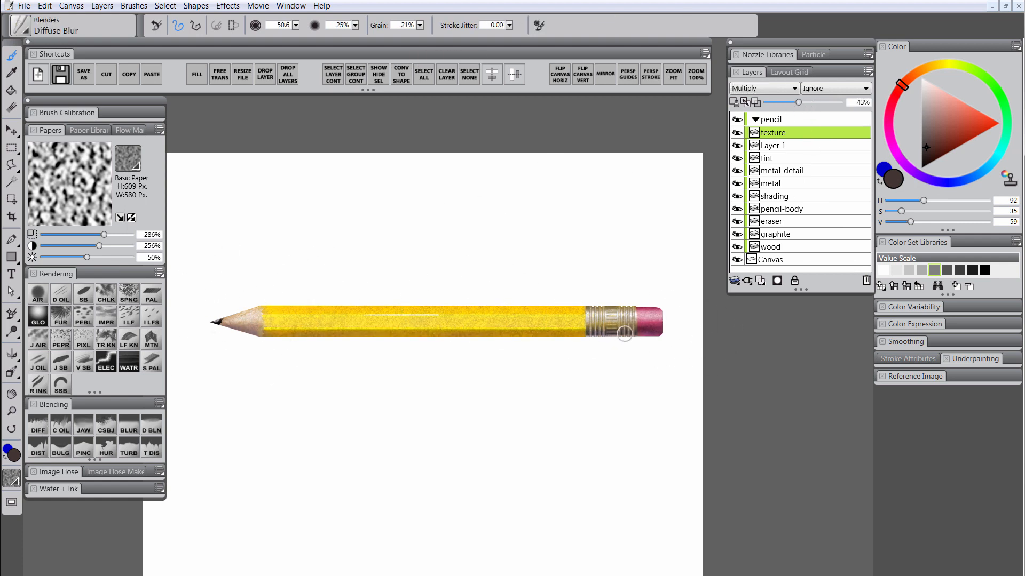
{"action": "mouse_move", "coordinate": [625, 334]}
{"action": "left_mouse_down"}
{"action": "mouse_move", "coordinate": [660, 319]}
{"action": "mouse_move", "coordinate": [600, 320]}
{"action": "left_mouse_up"}
{"action": "key", "text": "bracketright"}
{"action": "left_click_drag", "start_coordinate": [267, 314], "coordinate": [346, 327]}
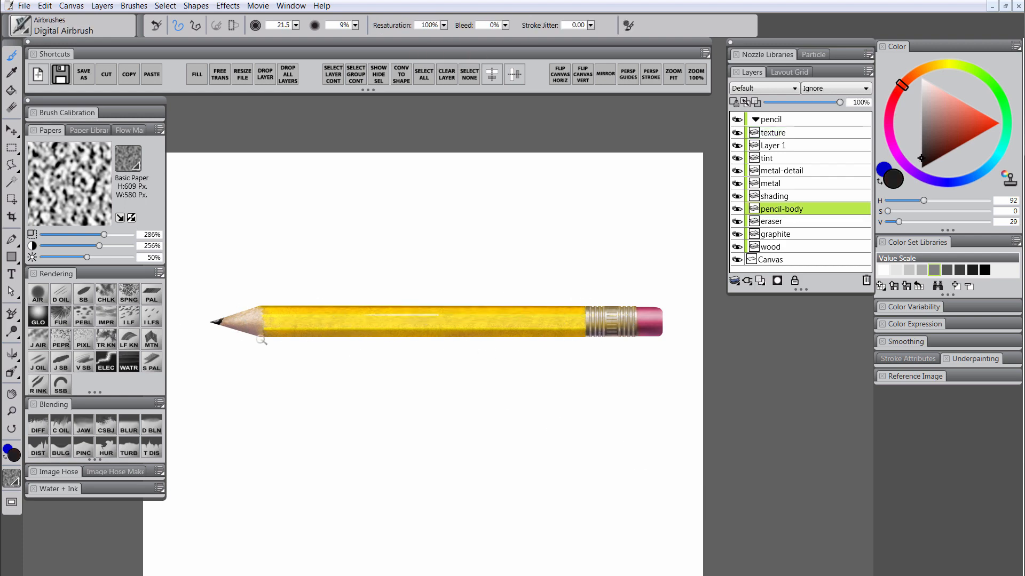
Touch up the wood, ferrule and eraser edges on their own layers in dark gray, value 29, with the Detail Oils Brush
{"action": "left_click", "coordinate": [770, 247]}
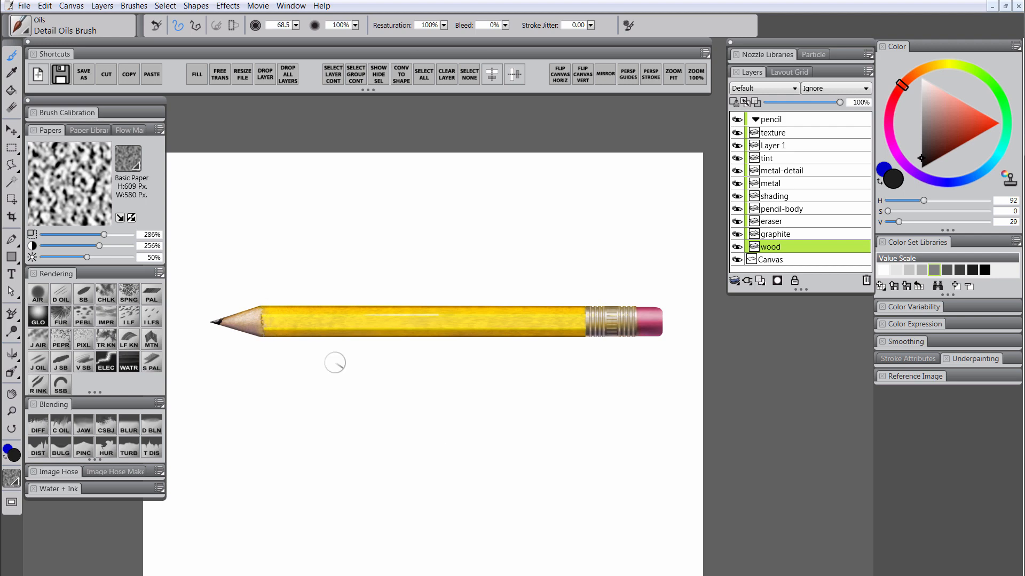
{"action": "left_click", "coordinate": [587, 309], "text": "ctrl"}
{"action": "left_click", "coordinate": [600, 331], "text": "ctrl"}
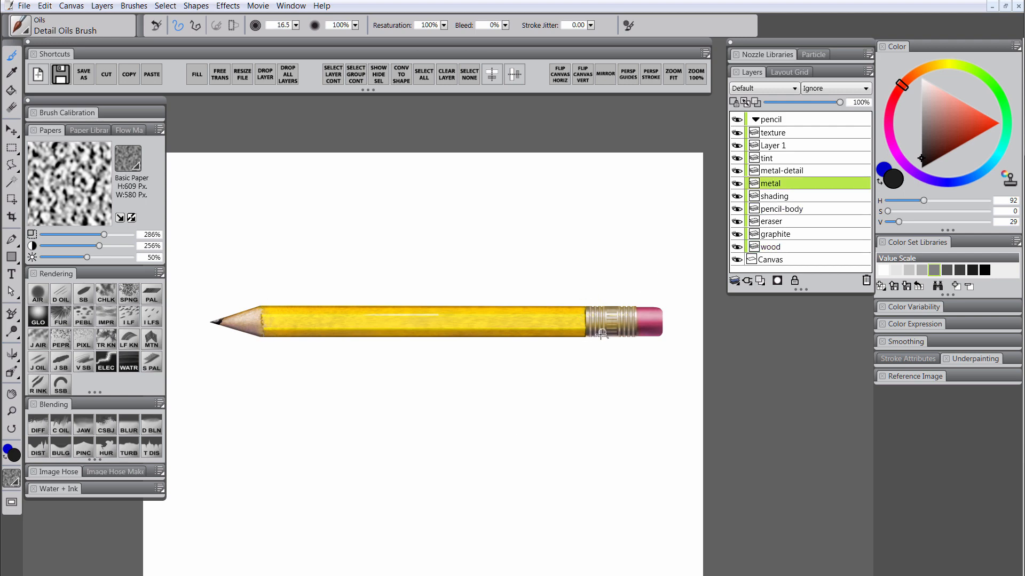
{"action": "left_click", "coordinate": [638, 336], "text": "ctrl"}
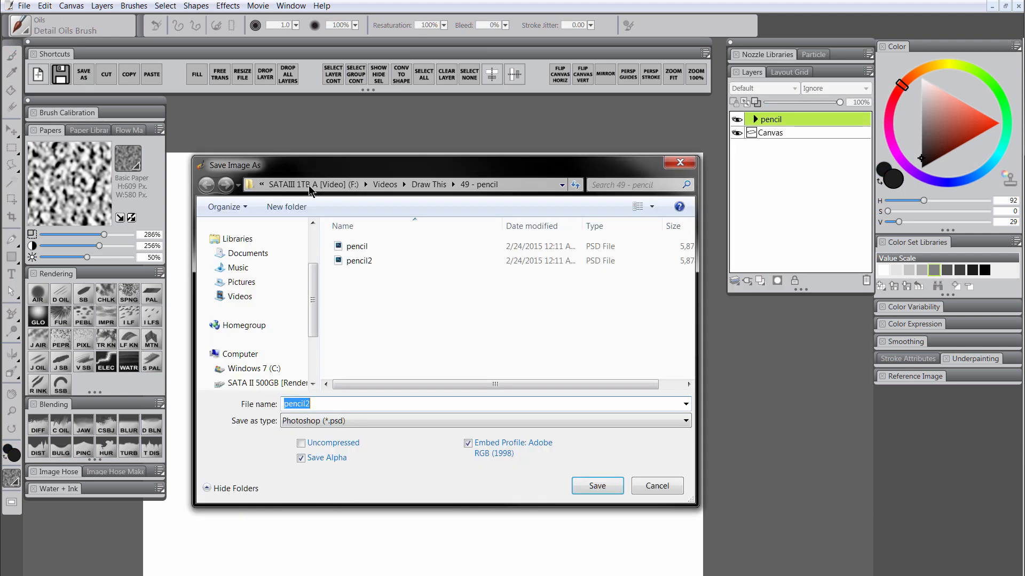
Save the layered illustration as a new Photoshop file and merge the pencil group into a single layer
{"action": "left_click", "coordinate": [342, 403]}
{"action": "key", "text": "Return"}
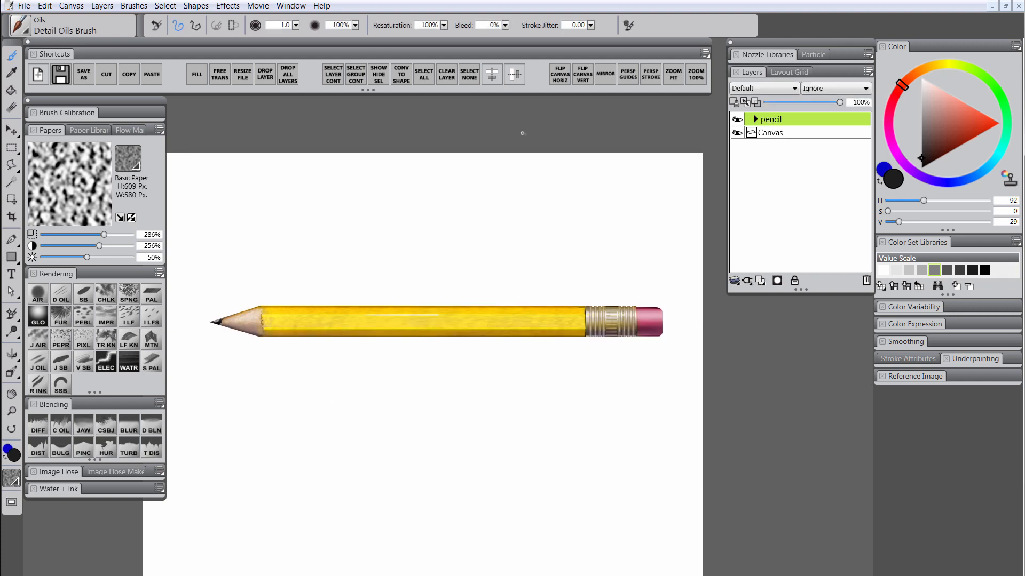
{"action": "key", "text": "ctrl+e"}
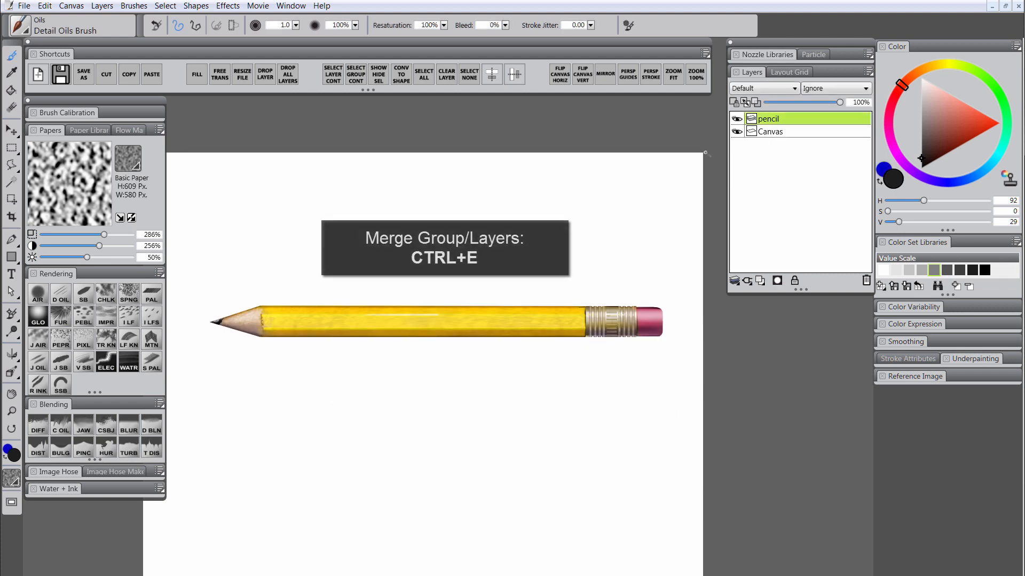
Duplicate the pencil layer with a slight offset up and left, and rename the lower copy shadow
{"action": "left_click", "coordinate": [12, 130]}
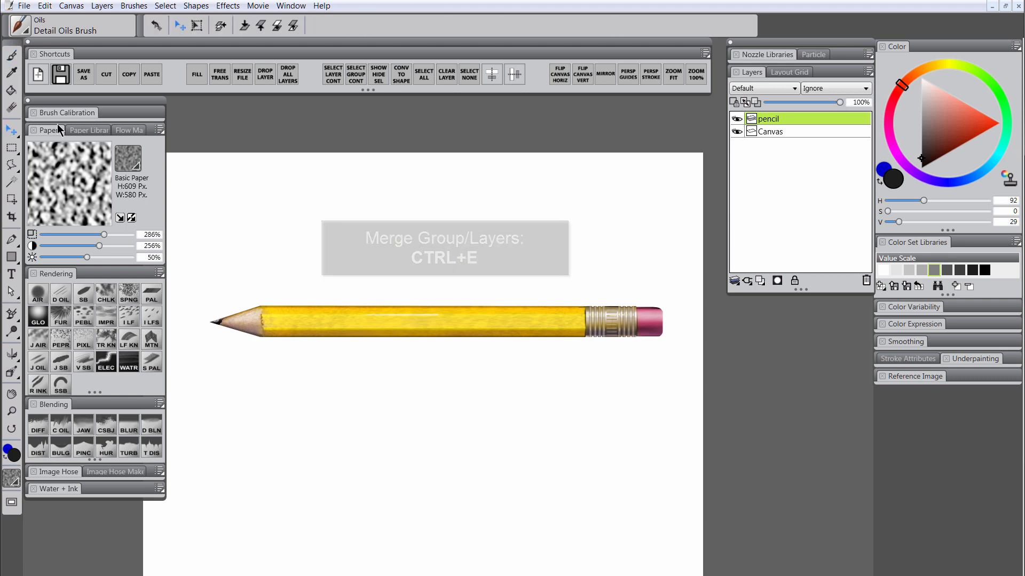
{"action": "left_click_drag", "start_coordinate": [434, 324], "coordinate": [428, 313]}
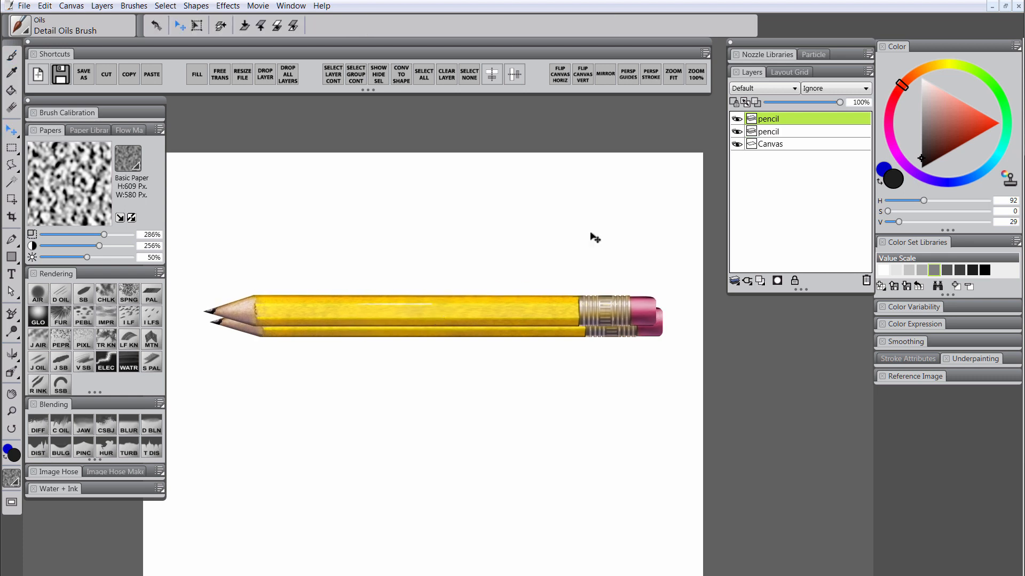
{"action": "left_click", "coordinate": [785, 131]}
{"action": "double_click", "coordinate": [774, 133]}
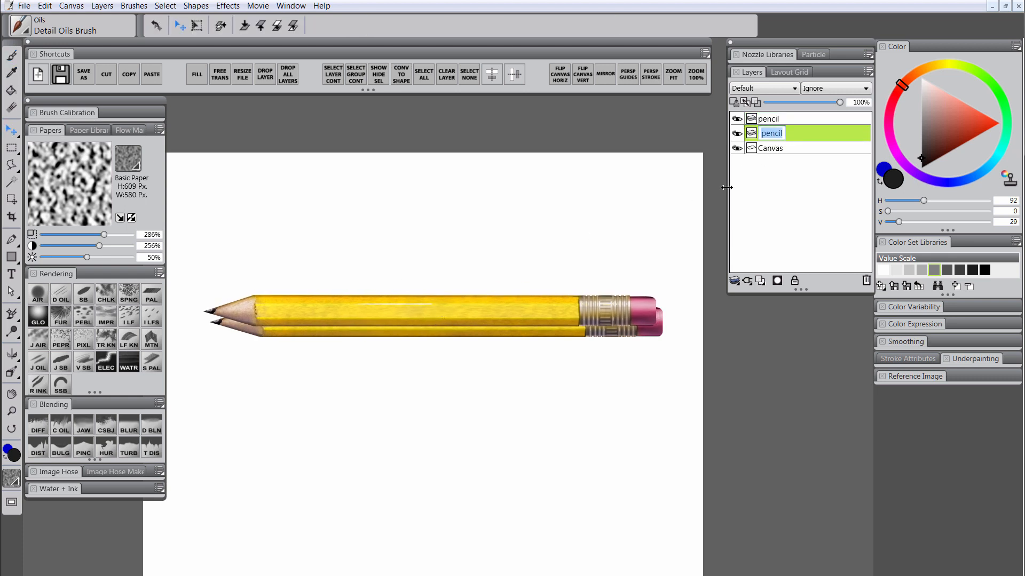
{"action": "type", "text": "shadow"}
{"action": "key", "text": "Return"}
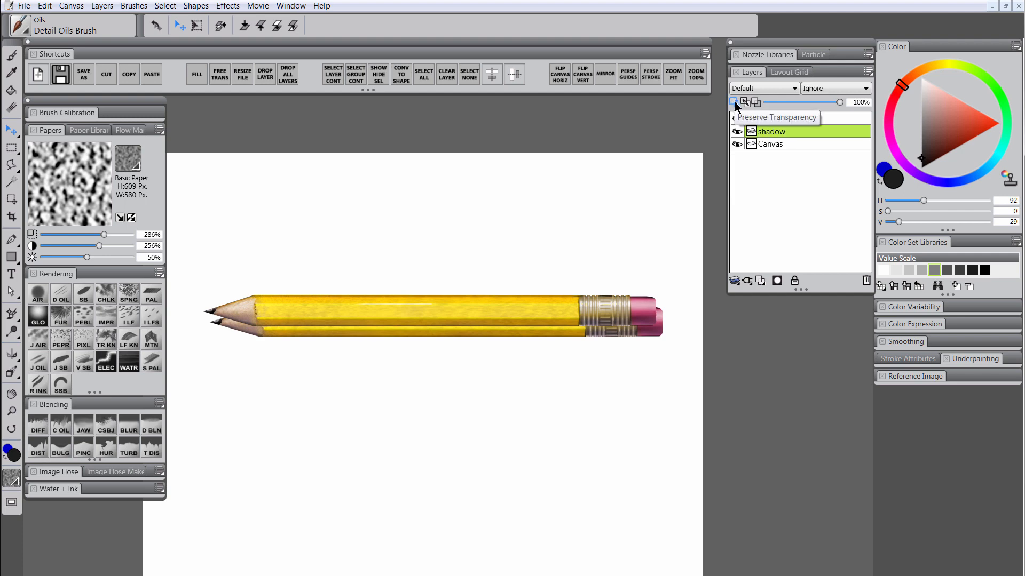
Fill the shadow layer's pencil shape with muted blue of hue 249, saturation 27, value 118, keeping its transparency preserved
{"action": "left_click", "coordinate": [957, 182]}
{"action": "left_click", "coordinate": [930, 132]}
{"action": "left_click", "coordinate": [930, 129]}
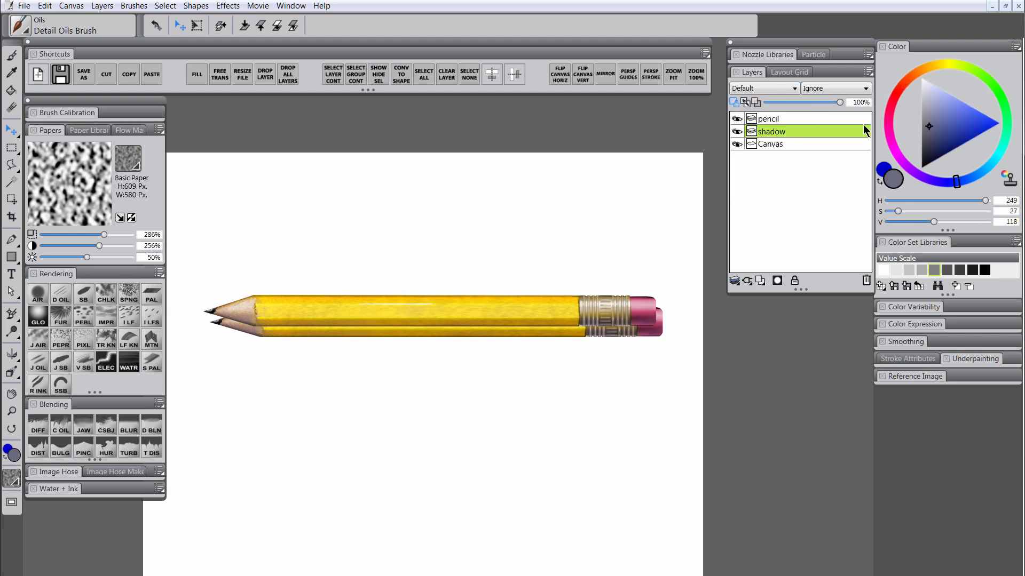
{"action": "key", "text": "ctrl+f"}
{"action": "left_click", "coordinate": [348, 315]}
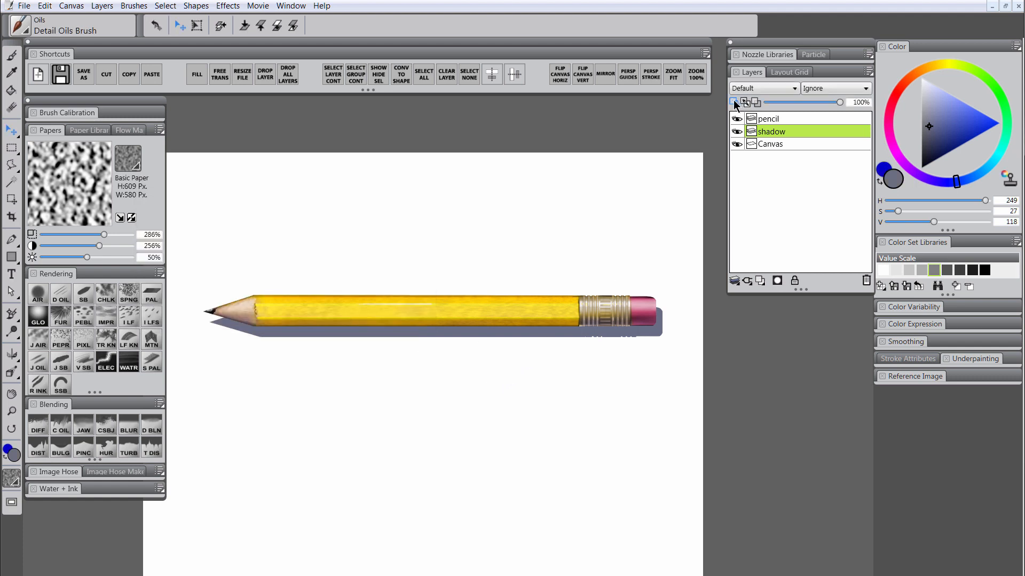
Soften the shadow layer using a Gaussian aperture with an amount of 22.78
{"action": "left_click", "coordinate": [228, 6]}
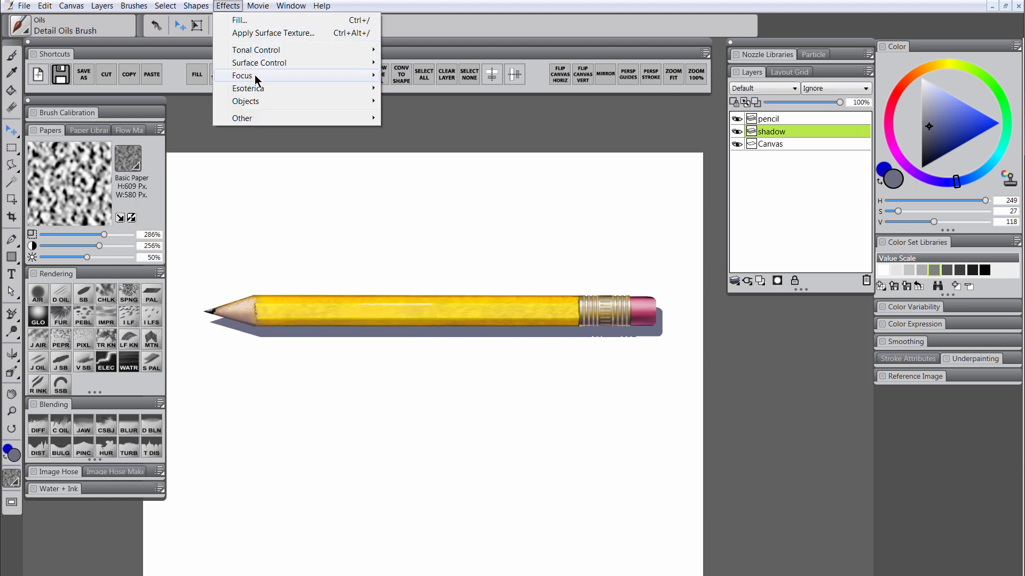
{"action": "mouse_move", "coordinate": [328, 75]}
{"action": "left_click", "coordinate": [411, 152]}
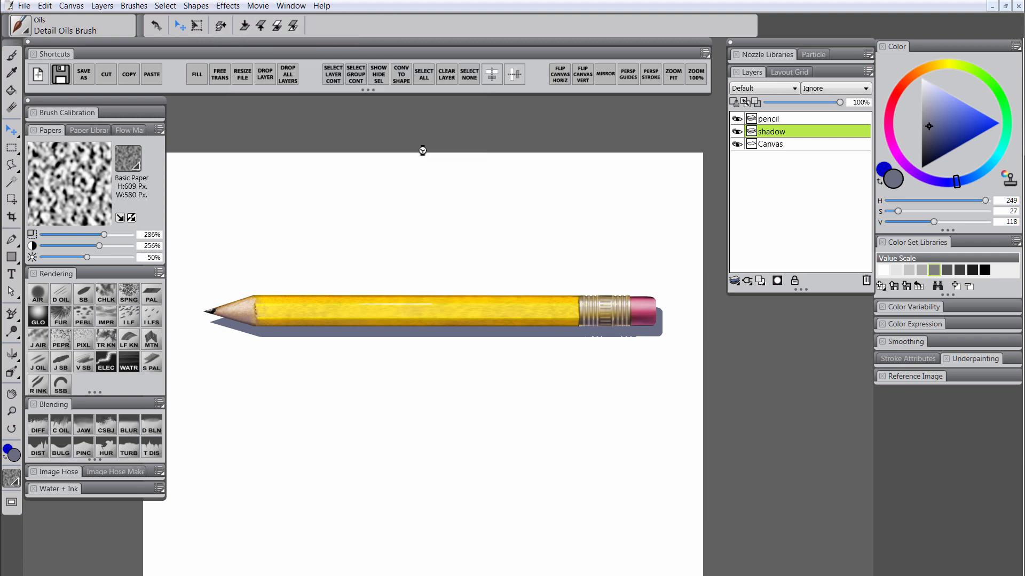
{"action": "left_click_drag", "start_coordinate": [408, 475], "coordinate": [413, 477]}
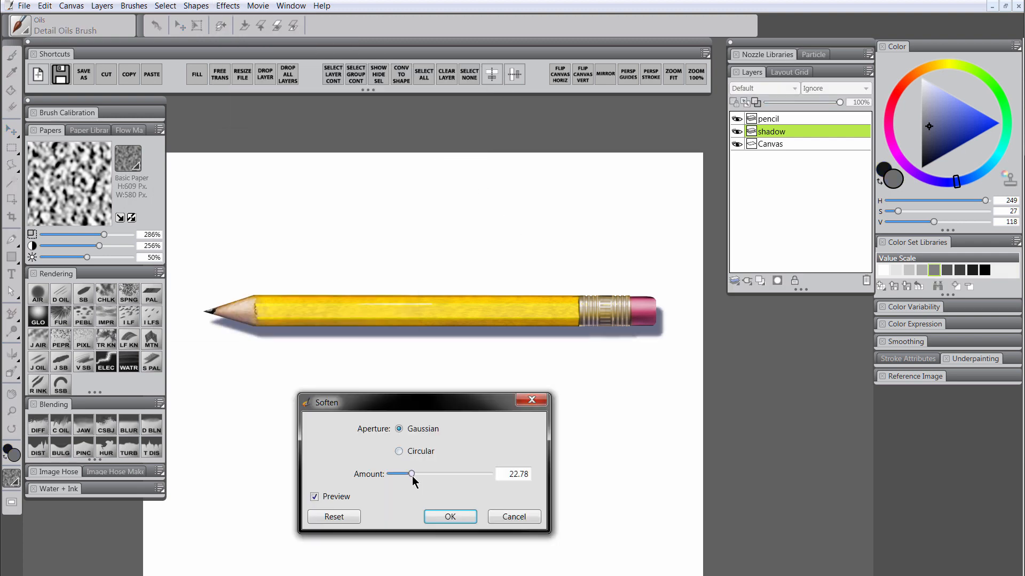
{"action": "left_click", "coordinate": [460, 517]}
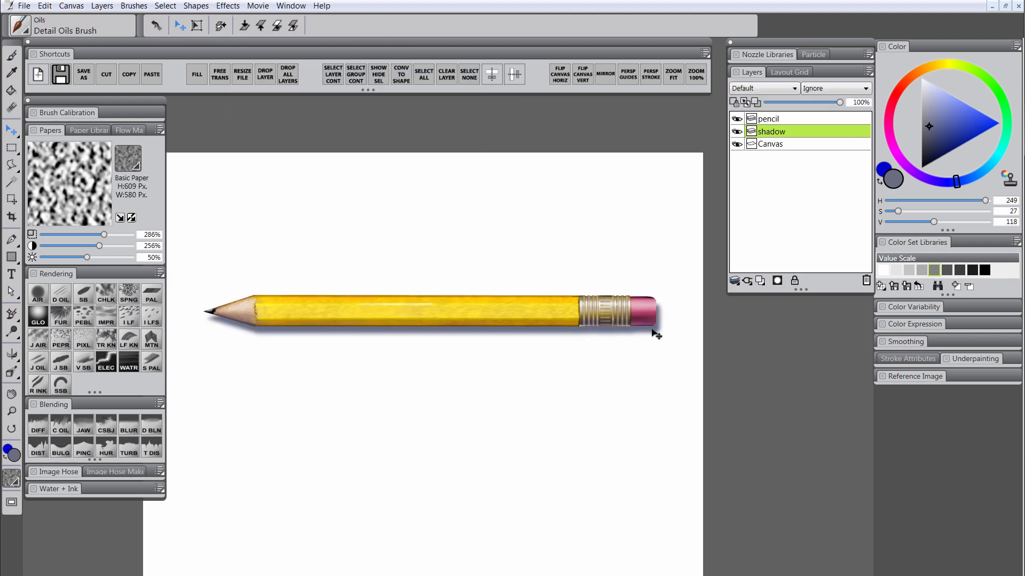
Add a new layer above the pencil, select the pencil layer's content, and hide the selection outline while on the new layer
{"action": "left_click", "coordinate": [777, 120]}
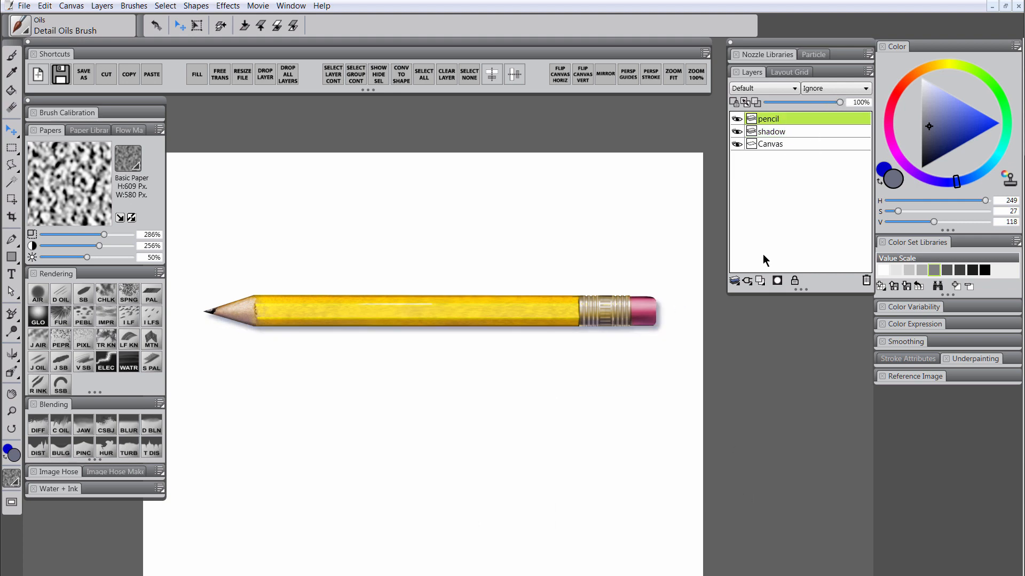
{"action": "left_click", "coordinate": [760, 282]}
{"action": "left_click", "coordinate": [757, 132]}
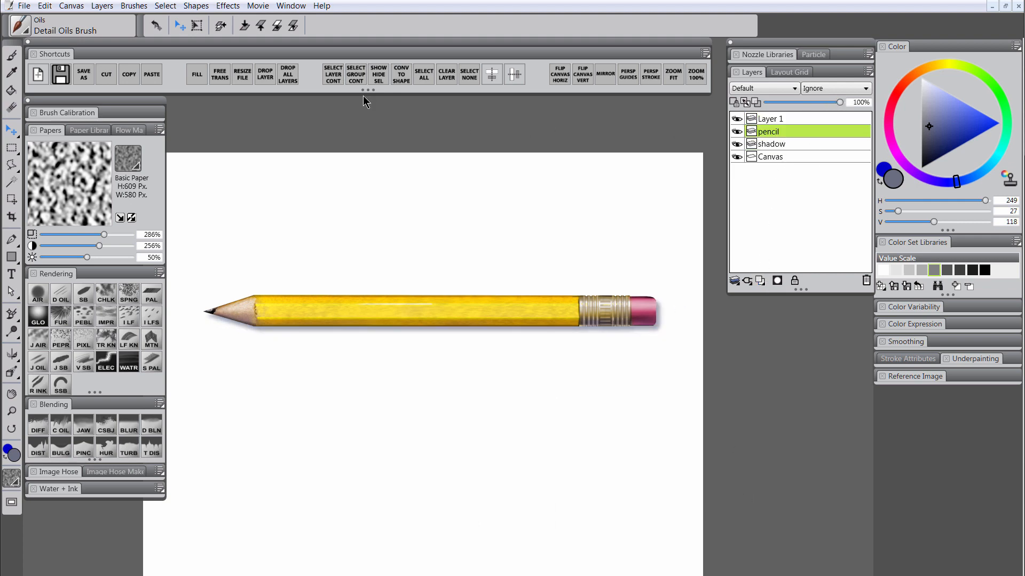
{"action": "left_click", "coordinate": [333, 74]}
{"action": "left_click", "coordinate": [777, 120]}
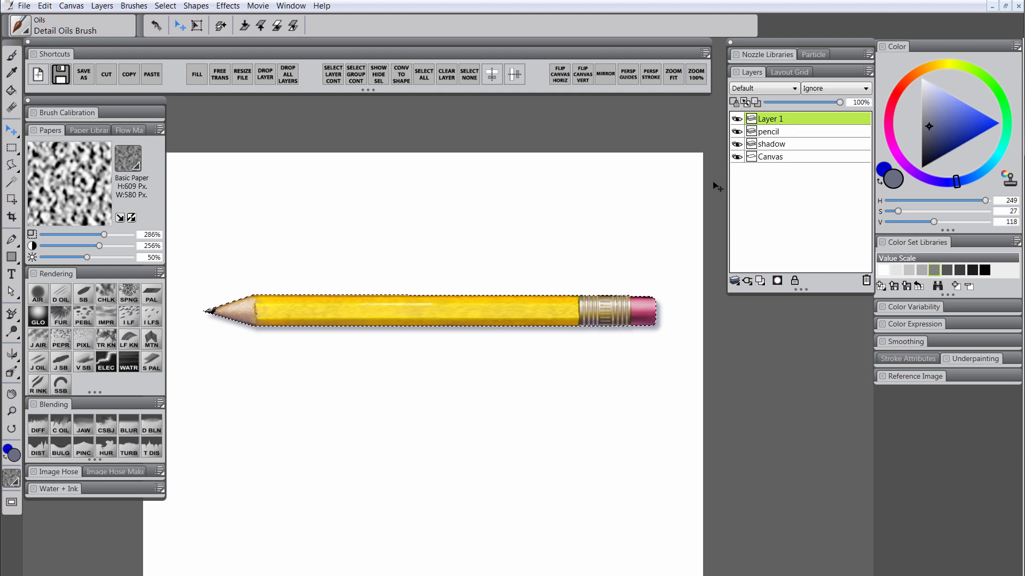
{"action": "key", "text": "ctrl+d"}
Airbrush white reflected light along the pencil's lower edge with the Digital Airbrush at size 75.9
{"action": "left_click", "coordinate": [42, 297]}
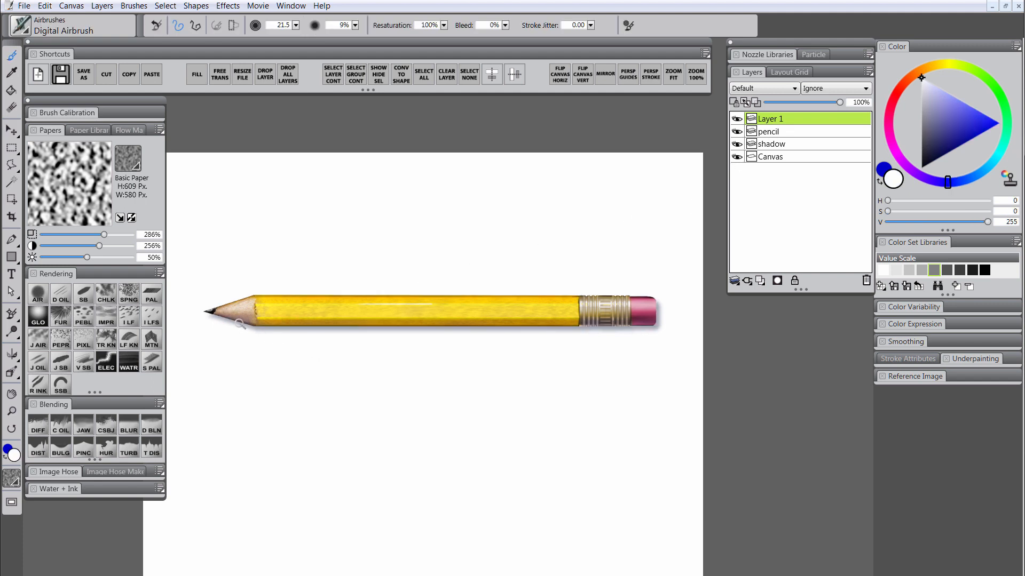
{"action": "key", "text": "bracketright"}
{"action": "key", "text": "bracketright"}
{"action": "key", "text": "bracketright"}
{"action": "key", "text": "bracketright"}
{"action": "key", "text": "bracketright"}
{"action": "left_click_drag", "start_coordinate": [249, 329], "coordinate": [649, 332]}
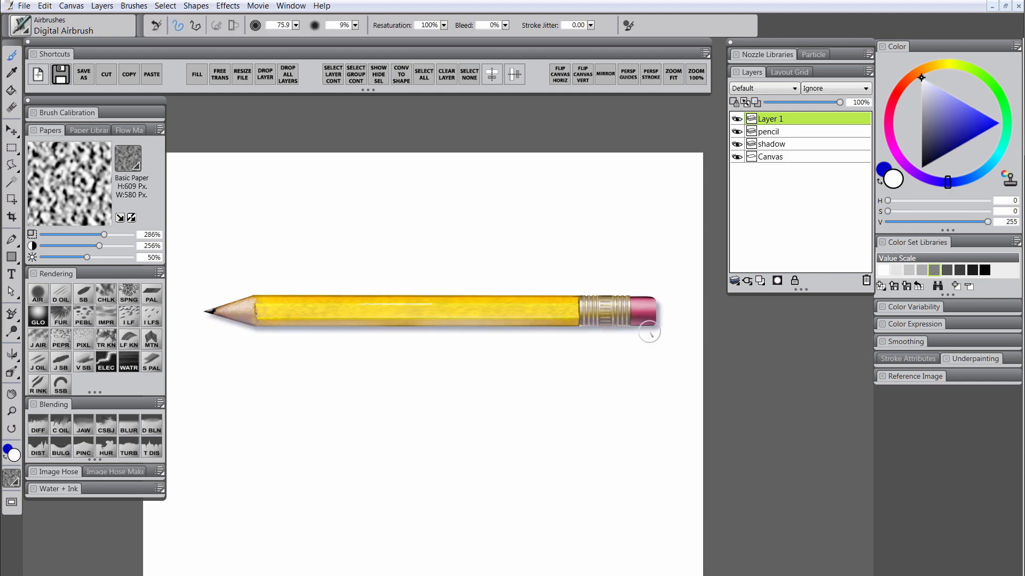
Reduce the airbrush size to 20.4 and merge the reflected-light layer into the pencil layer
{"action": "key", "text": "bracketleft"}
{"action": "key", "text": "bracketleft"}
{"action": "key", "text": "bracketleft"}
{"action": "key", "text": "bracketleft"}
{"action": "key", "text": "bracketleft"}
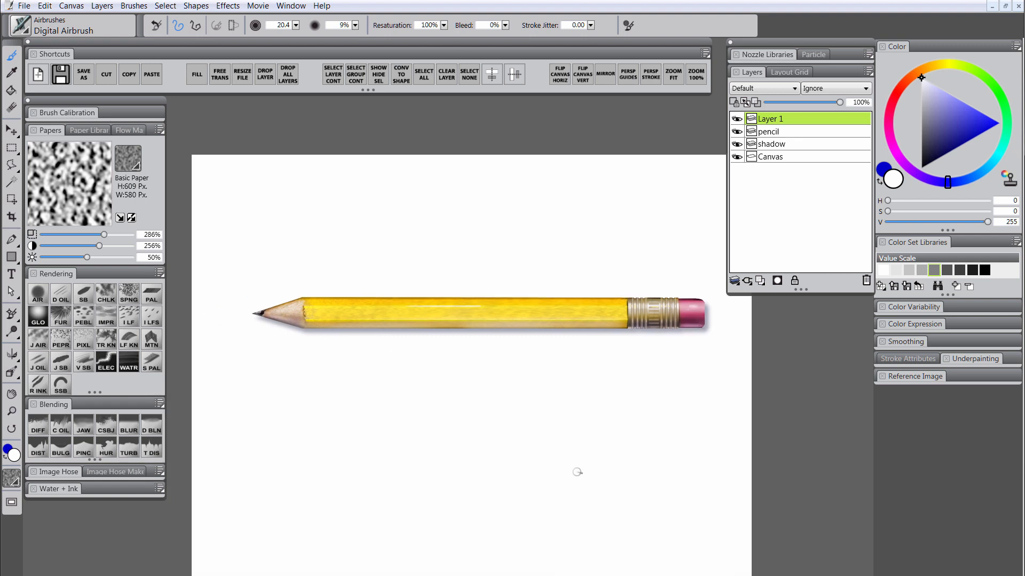
{"action": "key", "text": "Delete"}
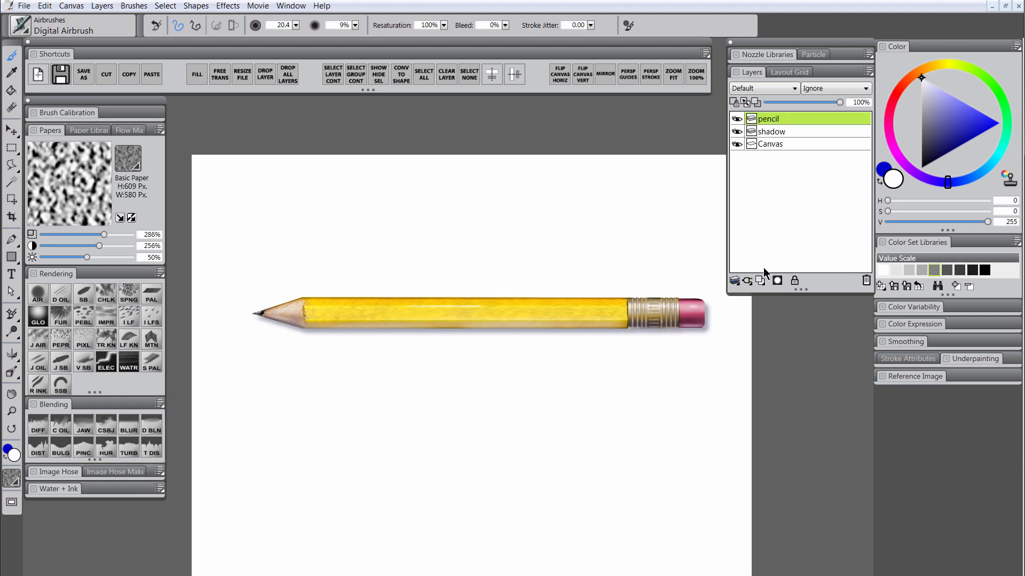
Add a layer named writing beneath the shadow and draw a wavy line on it with Square Chalk in gray, value 96
{"action": "left_click", "coordinate": [760, 280]}
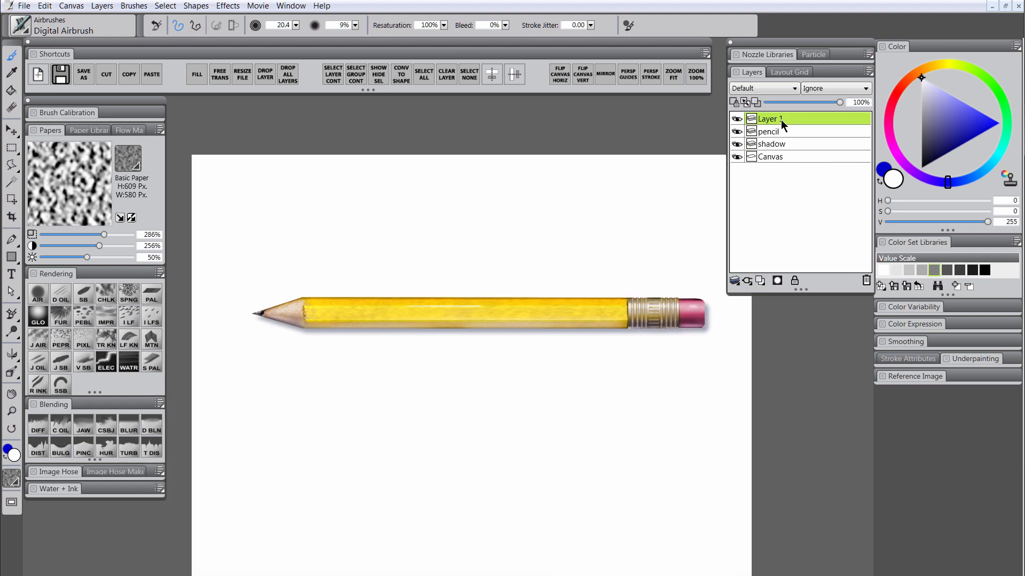
{"action": "left_click_drag", "start_coordinate": [781, 121], "coordinate": [803, 156]}
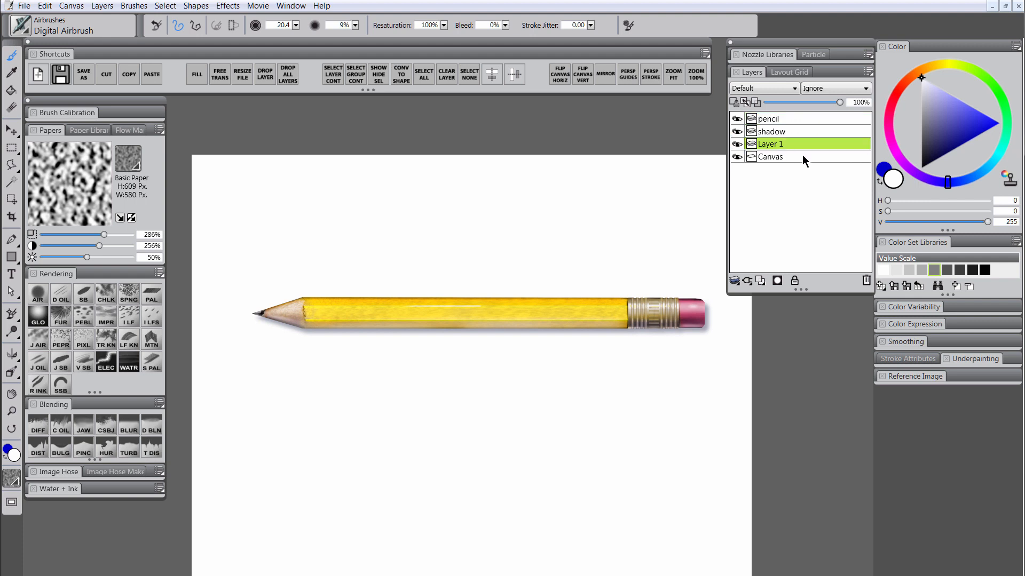
{"action": "left_click", "coordinate": [112, 294]}
{"action": "left_click_drag", "start_coordinate": [930, 143], "coordinate": [921, 133]}
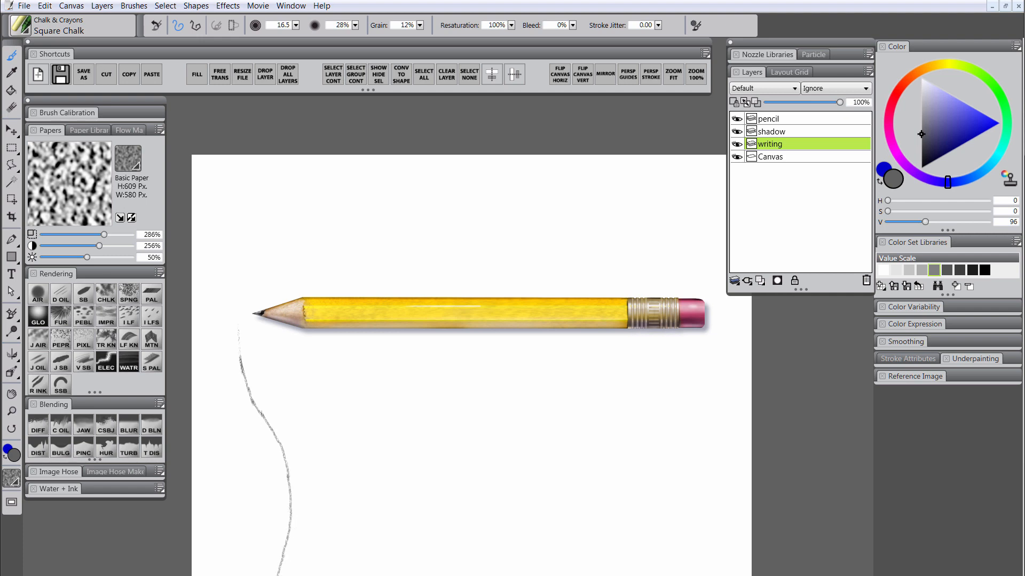
Distort the wavy line in perspective with Free Transform, starting it narrow at the pencil tip and widening it toward the canvas's lower edge
{"action": "key", "text": "f"}
{"action": "left_click", "coordinate": [44, 6]}
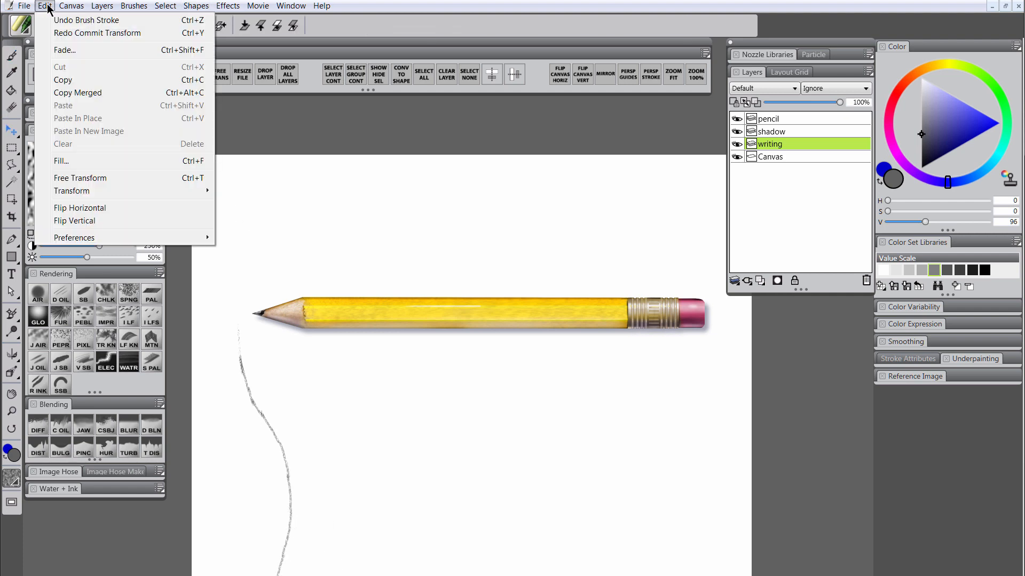
{"action": "left_click", "coordinate": [181, 177]}
{"action": "left_click", "coordinate": [337, 25]}
{"action": "left_click_drag", "start_coordinate": [236, 565], "coordinate": [223, 549]}
{"action": "left_click_drag", "start_coordinate": [292, 317], "coordinate": [282, 318]}
{"action": "left_click_drag", "start_coordinate": [305, 549], "coordinate": [315, 551]}
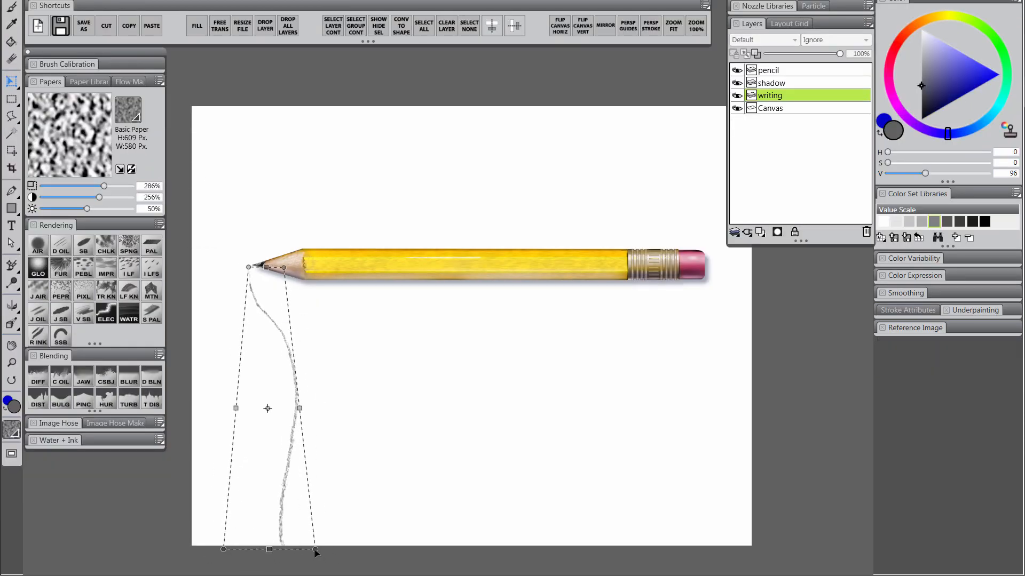
{"action": "left_click_drag", "start_coordinate": [224, 550], "coordinate": [163, 554]}
{"action": "key", "text": "Return"}
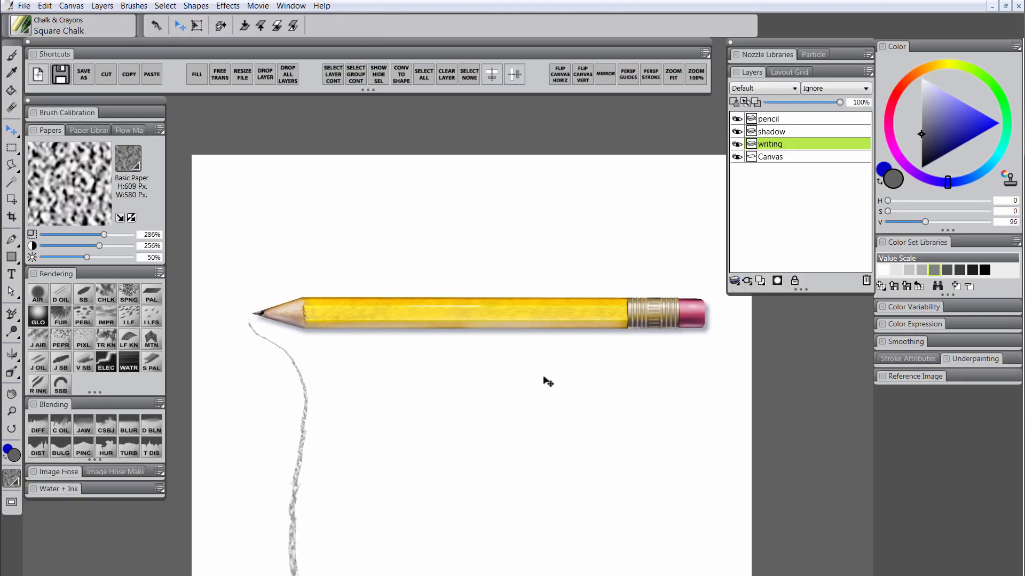
Set the writing layer to Multiply and blur the line, especially its lower end, with Diffuse Blur at size 210.4
{"action": "left_click", "coordinate": [763, 88]}
{"action": "left_click", "coordinate": [757, 185]}
{"action": "left_click", "coordinate": [38, 425]}
{"action": "key", "text": "bracketright"}
{"action": "key", "text": "bracketright"}
{"action": "key", "text": "bracketright"}
{"action": "key", "text": "bracketright"}
{"action": "key", "text": "bracketright"}
{"action": "key", "text": "bracketright"}
{"action": "mouse_move", "coordinate": [292, 555]}
{"action": "left_mouse_down"}
{"action": "mouse_move", "coordinate": [301, 474]}
{"action": "mouse_move", "coordinate": [256, 336]}
{"action": "left_mouse_up"}
{"action": "left_click_drag", "start_coordinate": [288, 525], "coordinate": [307, 561]}
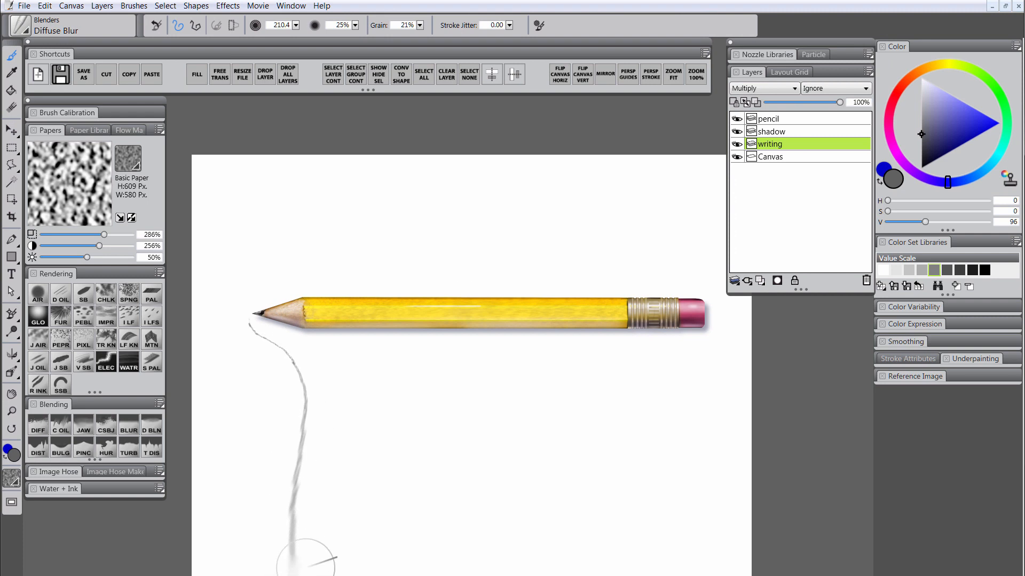
Airbrush pale-yellow highlights (hue 120, saturation 255, value 203) on a Screen layer above the pencil and merge it down
{"action": "left_click", "coordinate": [735, 102]}
{"action": "left_click_drag", "start_coordinate": [935, 104], "coordinate": [915, 74]}
{"action": "left_click", "coordinate": [106, 302]}
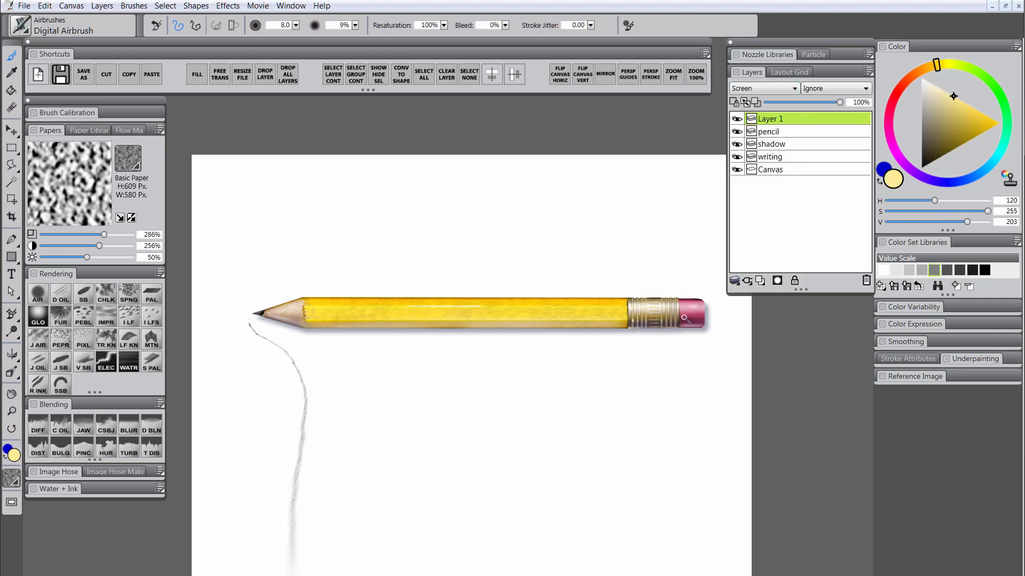
{"action": "key", "text": "m"}
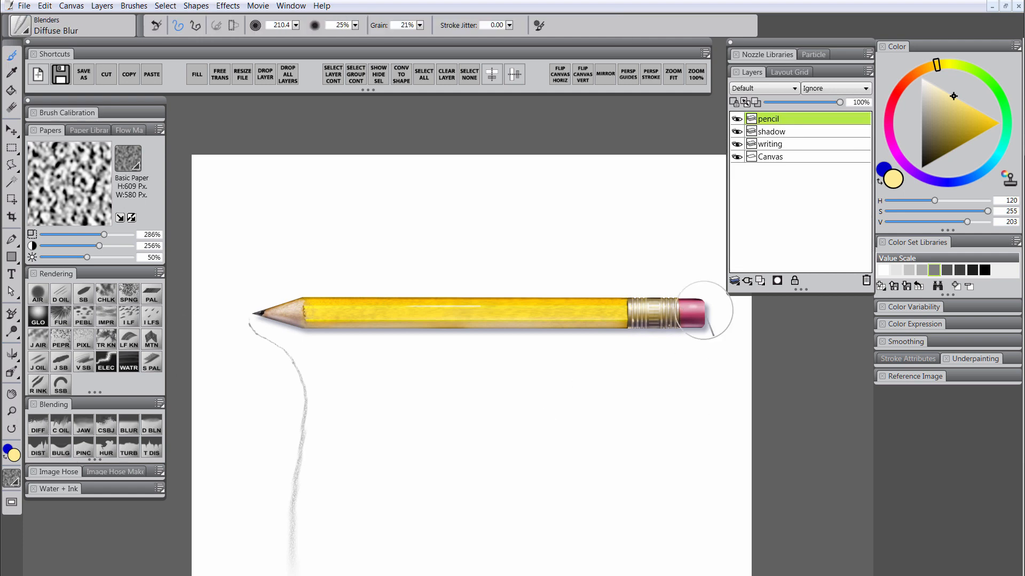
Save the layered illustration as a new version with the number in the file name changed to 4
{"action": "left_click", "coordinate": [88, 80]}
{"action": "left_click", "coordinate": [347, 399]}
{"action": "key", "text": "BackSpace"}
{"action": "type", "text": "4"}
{"action": "key", "text": "Return"}
Drop all layers onto the canvas and choose the Blur blender for softening the pencil's edges
{"action": "left_click", "coordinate": [289, 79]}
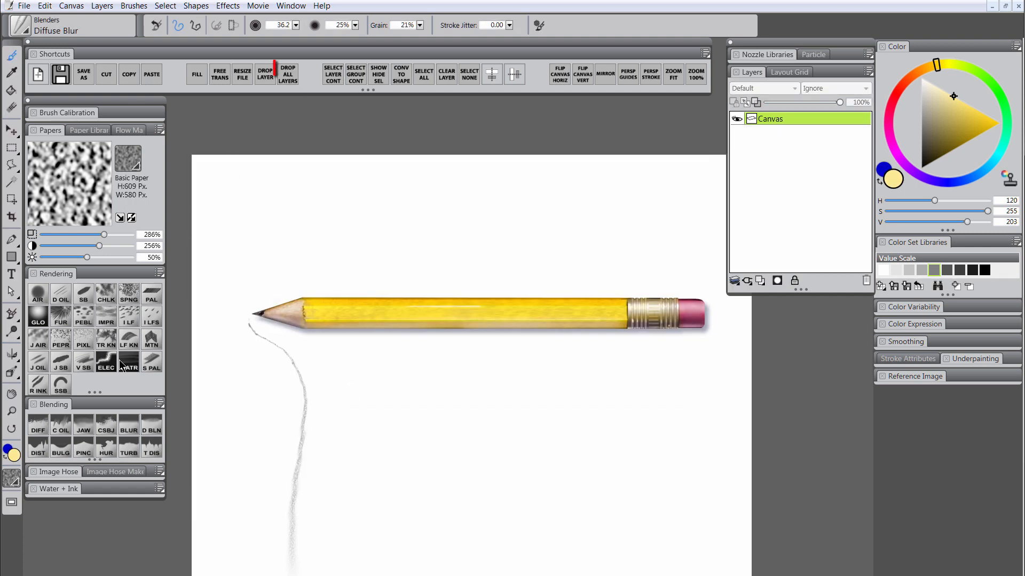
{"action": "left_click", "coordinate": [129, 426]}
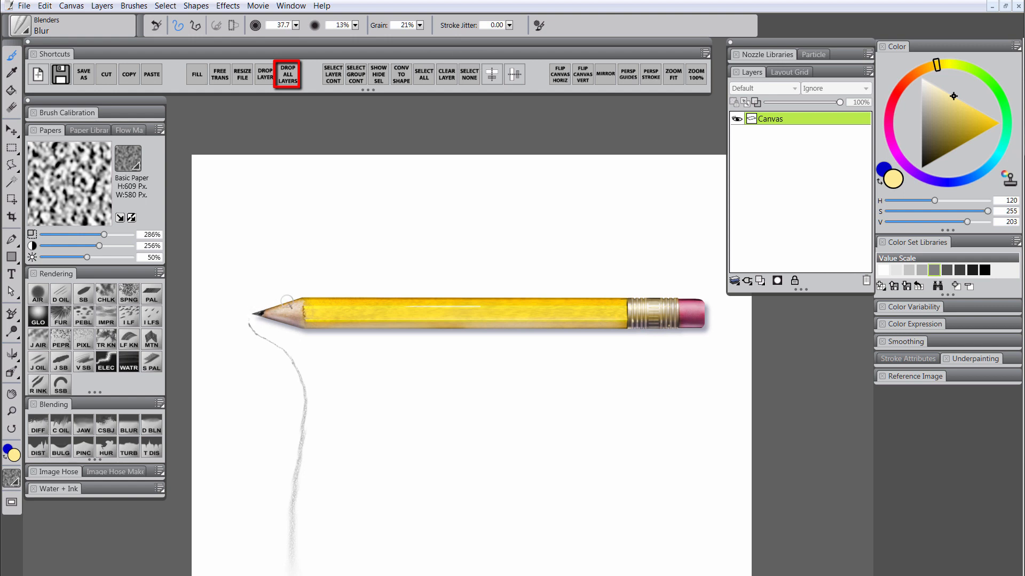